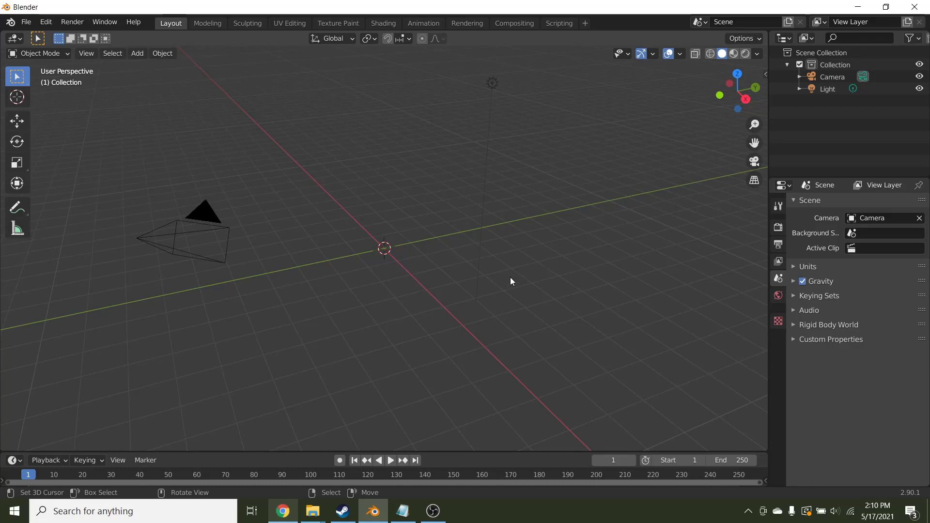
- Import the COLLADA model NewTowerStep.dae from the TipTopTower folder on the Desktop
left_click(26, 22)
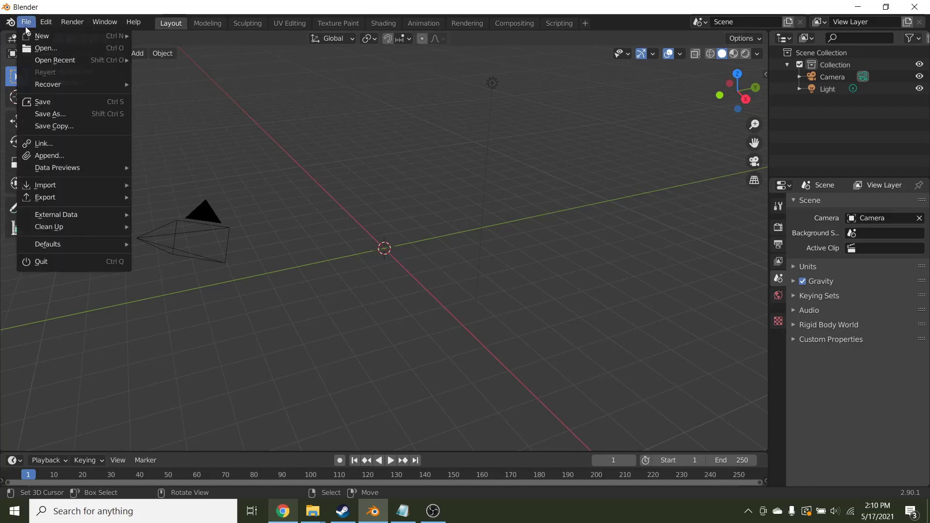
mouse_move(65, 193)
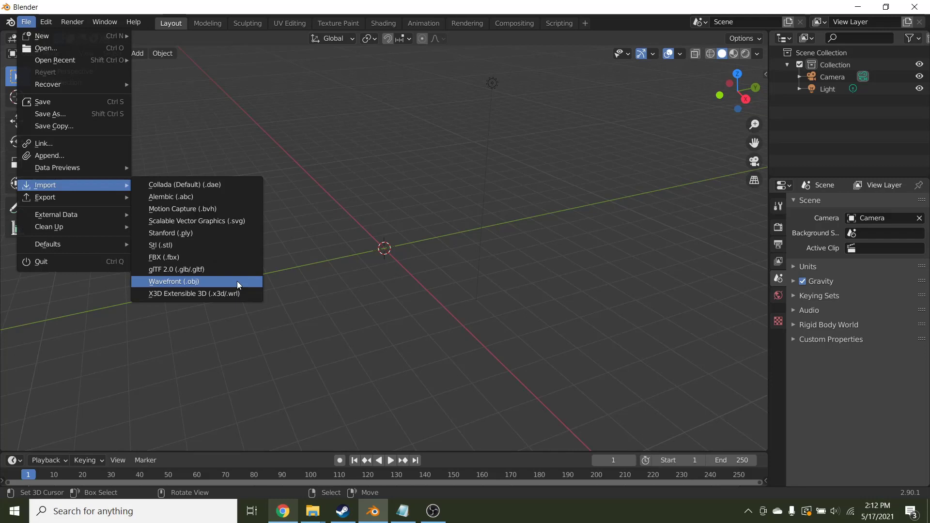
left_click(226, 184)
left_click(389, 163)
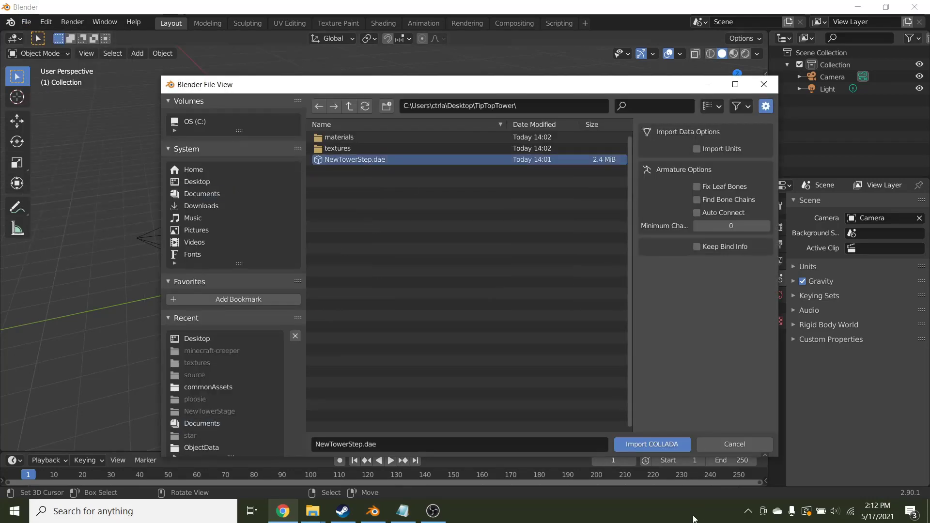
left_click(668, 443)
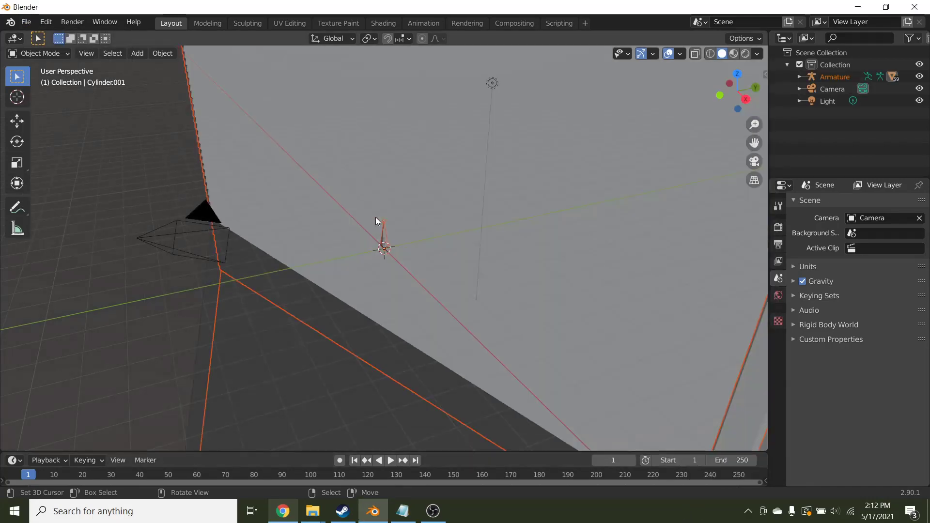
- Scale the imported Armature by a factor of 0.01 on the X, Y and Z axes
scroll(344, 234, "down", 10)
scroll(344, 234, "up", 4)
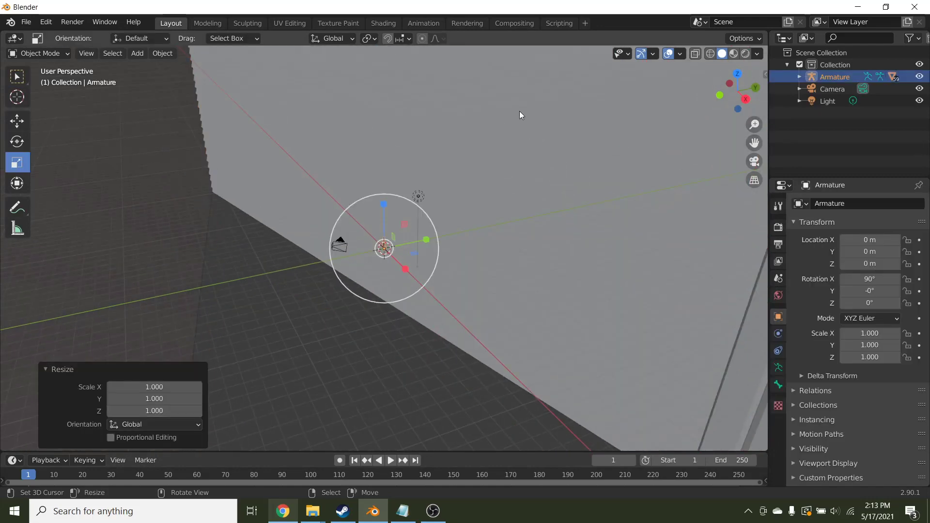
left_click(159, 386)
type("0.01")
key("Return")
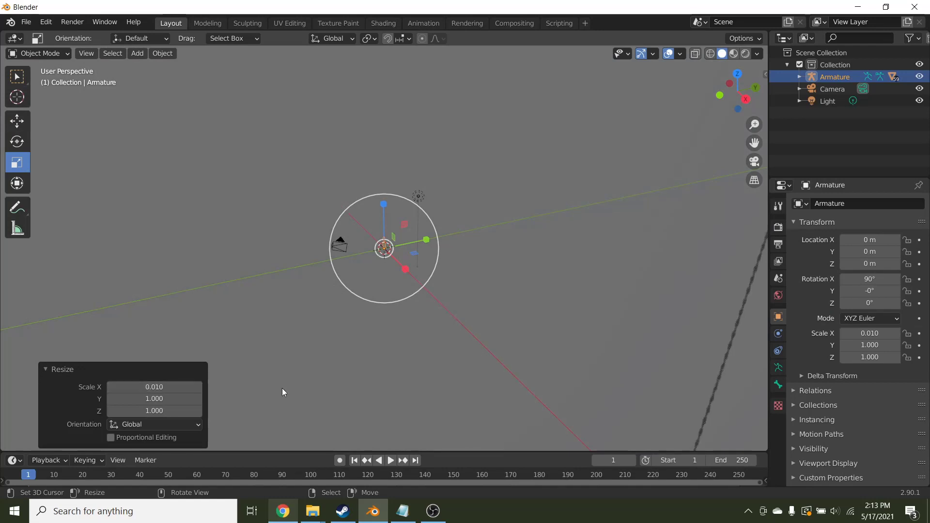
left_click(163, 395)
type("0.01")
key("Return")
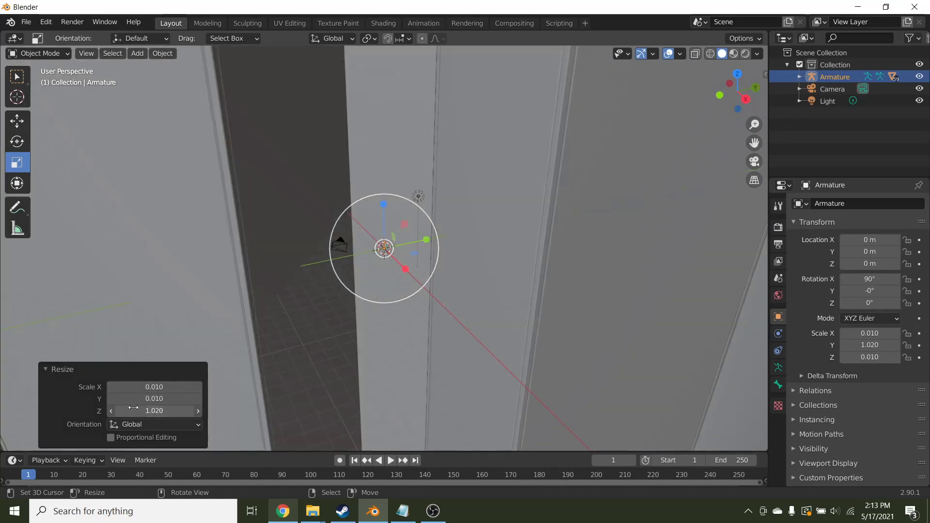
left_click_drag(131, 415, 134, 415)
left_click(133, 415)
type("0.01")
key("Return")
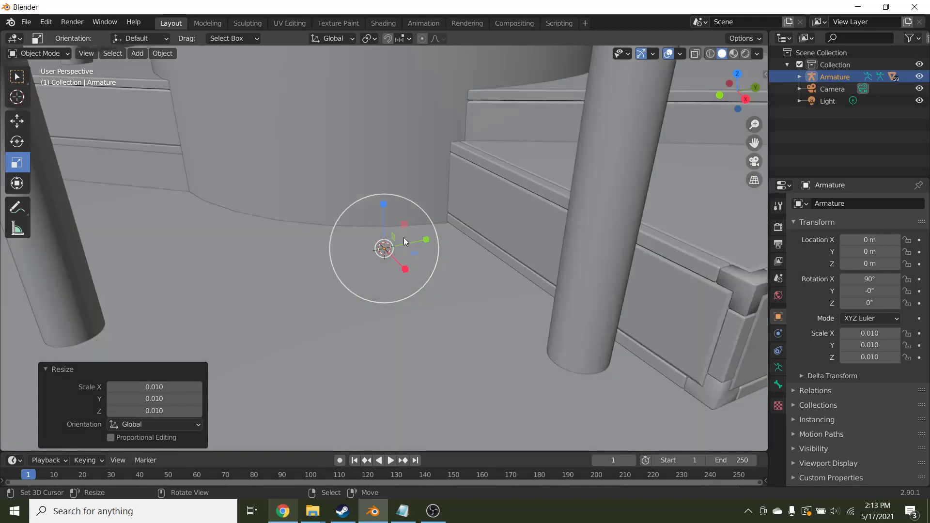
- Deselect everything and examine the whole tower in Material Preview shading from several angles and distances
scroll(477, 298, "down", 10)
key("alt+a")
middle_click_drag(535, 260, 372, 272)
mouse_move(559, 245)
middle_mouse_down()
mouse_move(452, 266)
mouse_move(336, 252)
mouse_move(436, 204)
middle_mouse_up()
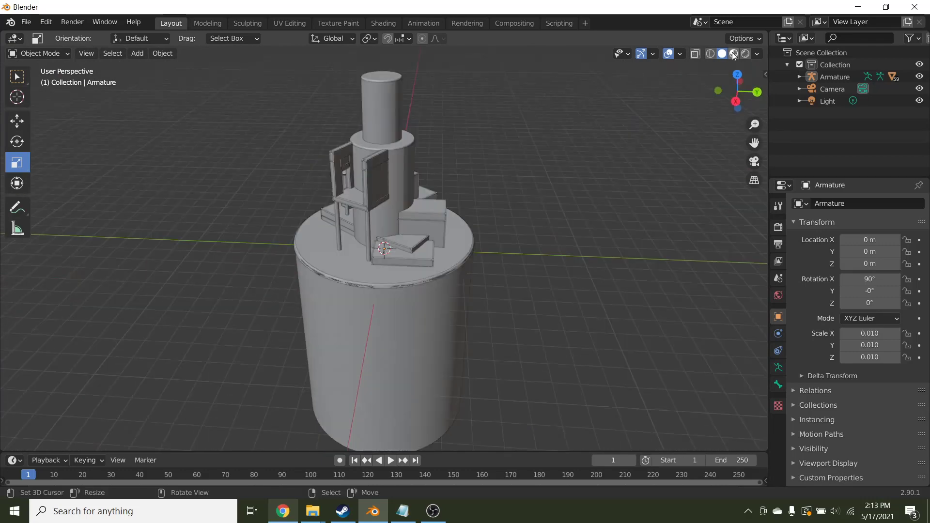
left_click(733, 54)
middle_click_drag(426, 262, 463, 264)
scroll(463, 263, "up", 6)
scroll(407, 243, "down", 6)
middle_click_drag(407, 243, 430, 243)
scroll(421, 234, "up", 6)
scroll(421, 238, "down", 5)
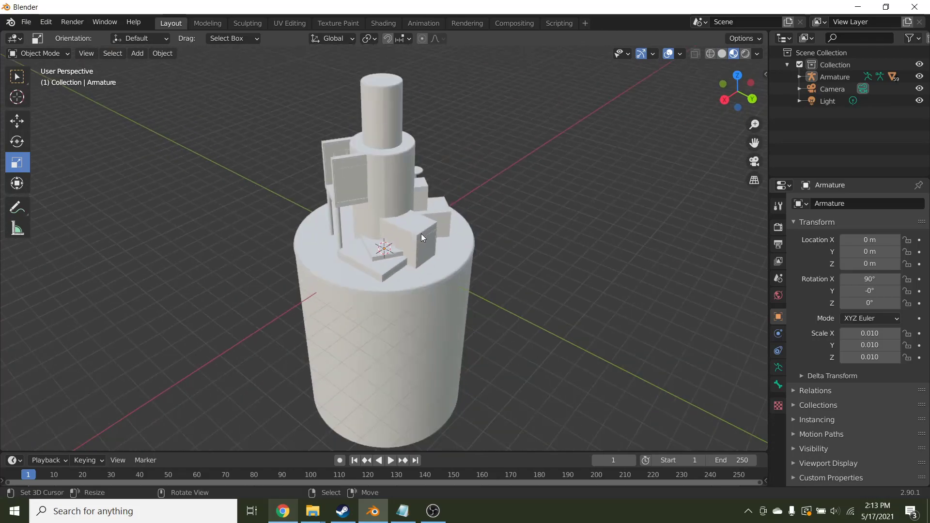
- Return to Solid shading and examine the blocks, posts and steps on top of the tower
left_click(721, 53)
mouse_move(464, 239)
middle_mouse_down()
mouse_move(493, 242)
mouse_move(401, 237)
mouse_move(377, 211)
mouse_move(382, 304)
mouse_move(402, 280)
middle_mouse_up()
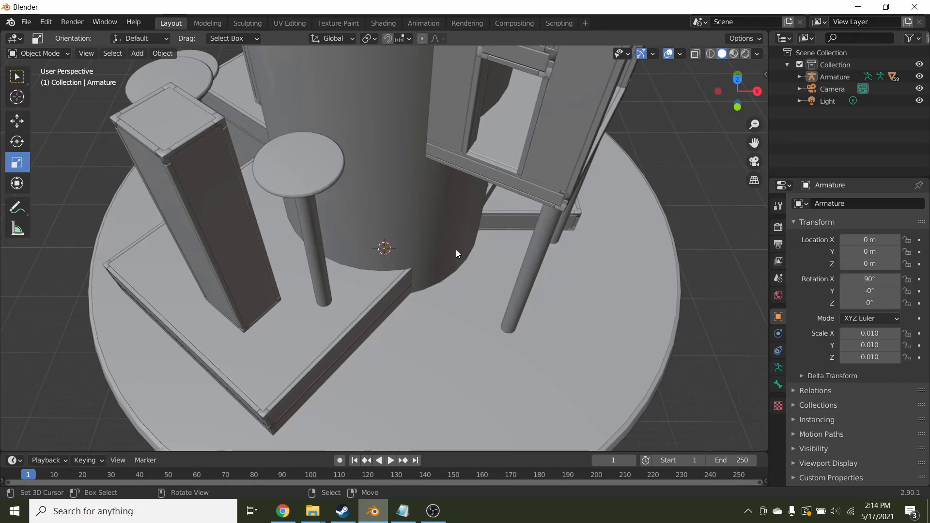
middle_click_drag(399, 234, 303, 138)
middle_click_drag(301, 222, 298, 173)
middle_click_drag(355, 202, 398, 173)
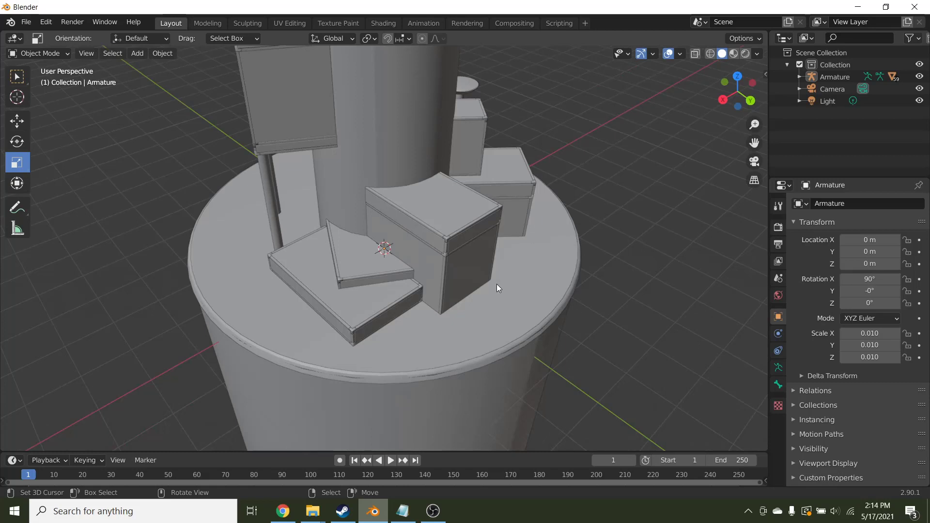
scroll(496, 283, "down", 3)
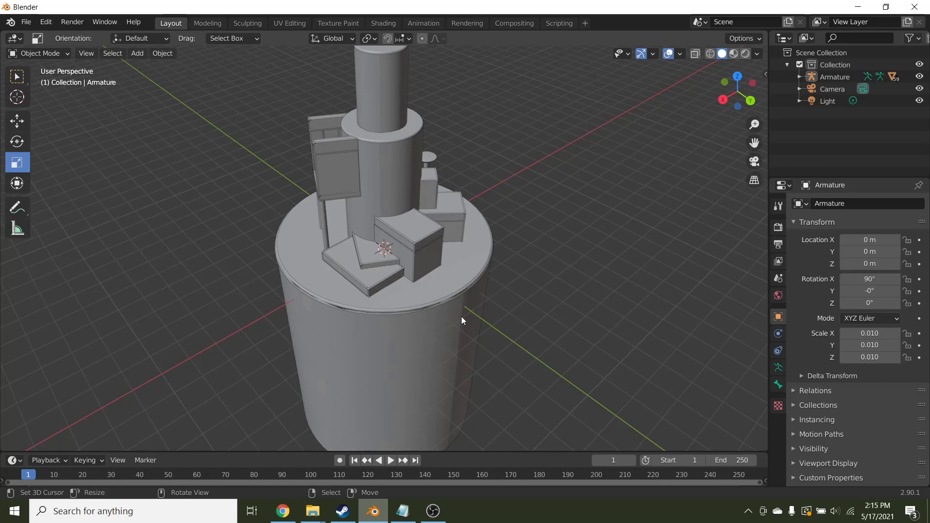
middle_click_drag(461, 316, 412, 310)
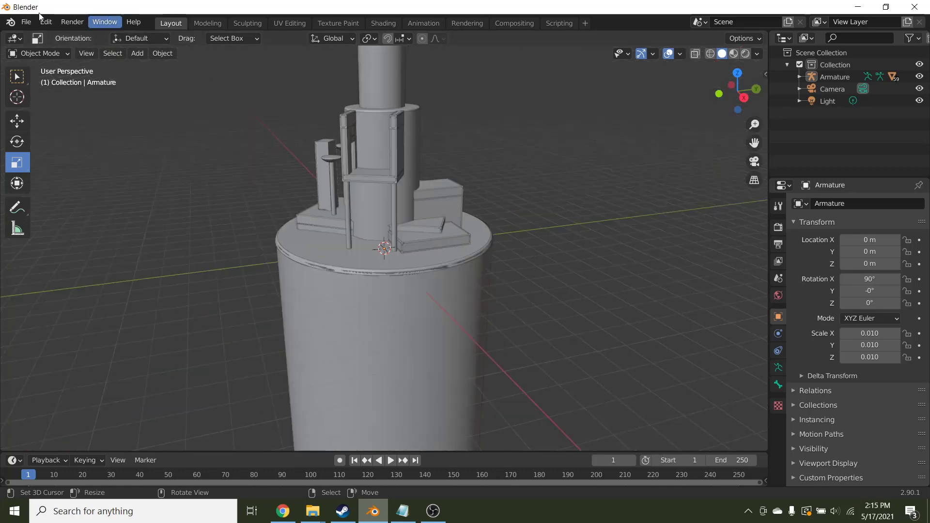
left_click(26, 22)
left_click(46, 22)
left_click(26, 22)
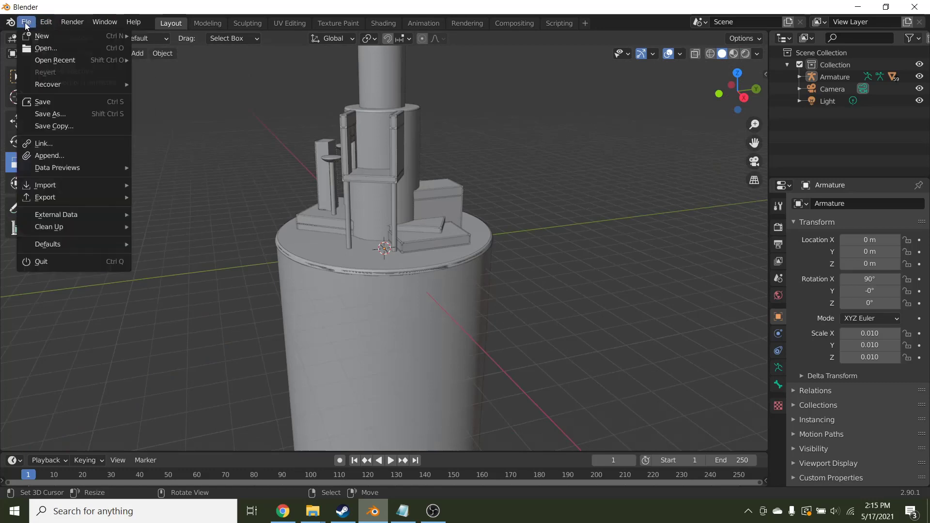
mouse_move(59, 204)
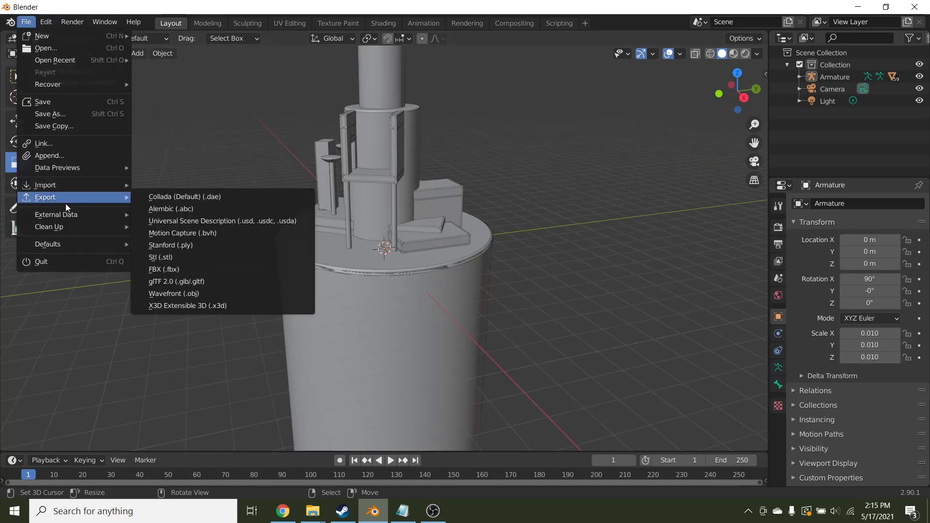
left_click(209, 271)
key("Escape")
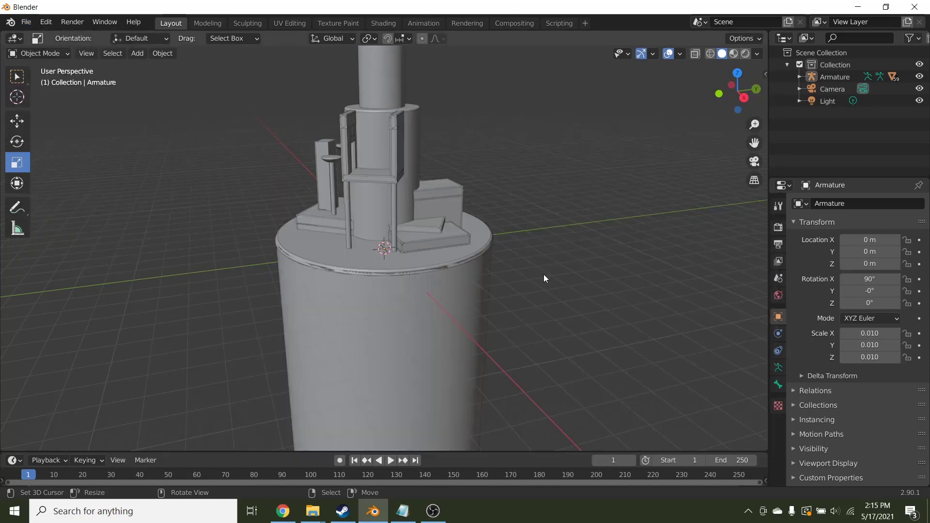
- Delete the imported Armature from the scene
middle_click_drag(543, 274, 421, 152)
left_click(834, 77)
key("Delete")
left_click(820, 80)
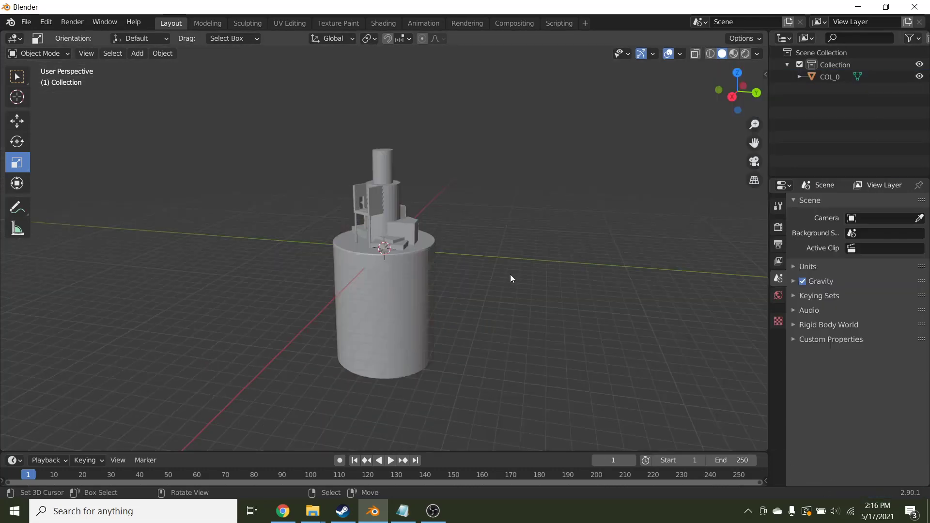
scroll(510, 274, "up", 5)
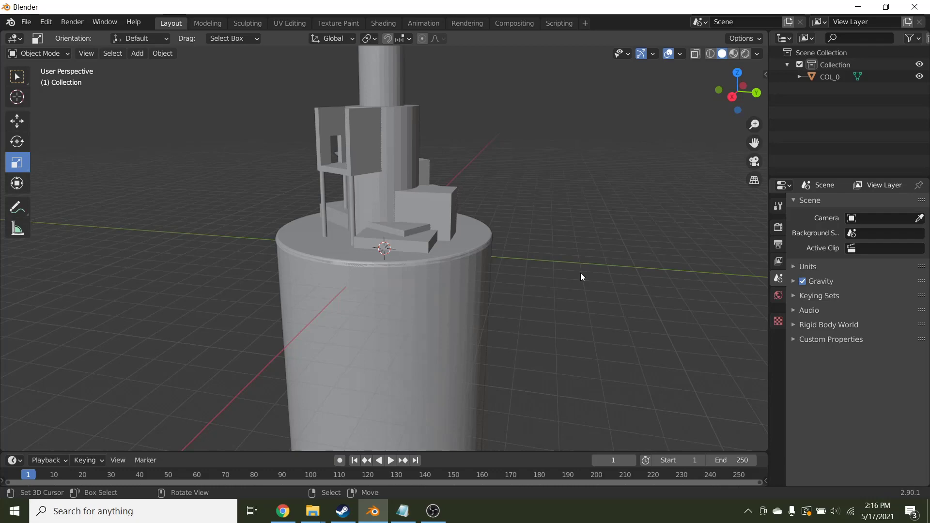
left_click(360, 254)
key("g")
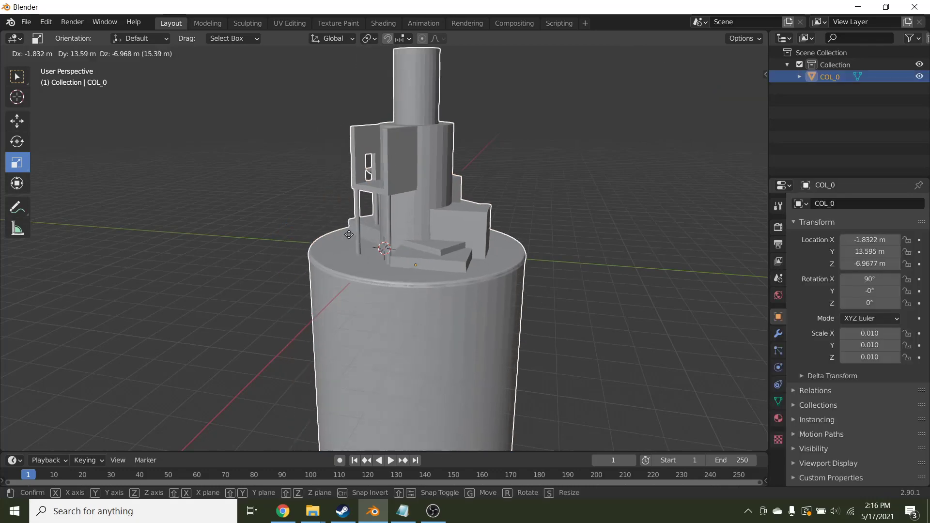
key("Escape")
- Examine the simplified COL_0 tower mesh from all sides, including its blocks, posts and steps
middle_click_drag(435, 204, 327, 202)
left_click(568, 208)
scroll(329, 247, "up", 4)
middle_click_drag(410, 204, 342, 213)
scroll(421, 228, "down", 2)
scroll(418, 253, "up", 2)
middle_click_drag(351, 181, 433, 127)
middle_click_drag(311, 305, 288, 280)
middle_click_drag(230, 262, 443, 258)
scroll(441, 262, "up", 3)
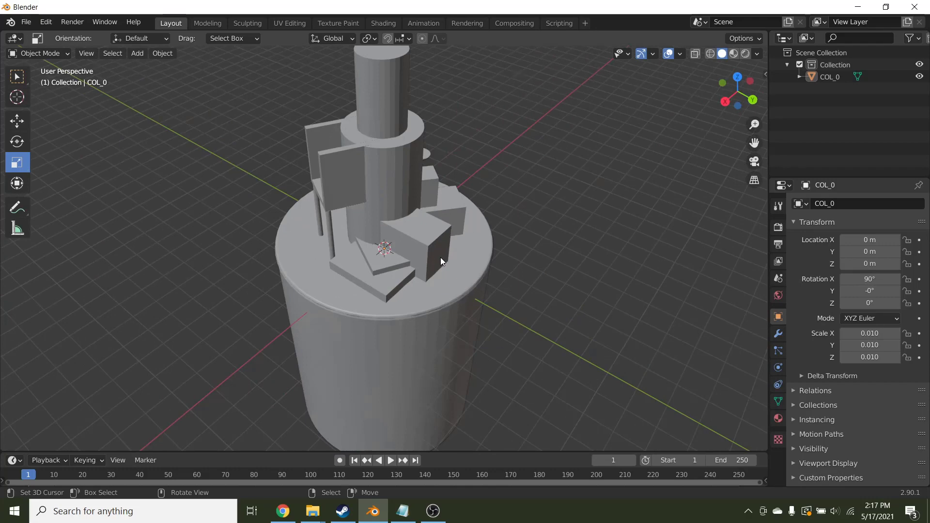
middle_click_drag(440, 257, 502, 246)
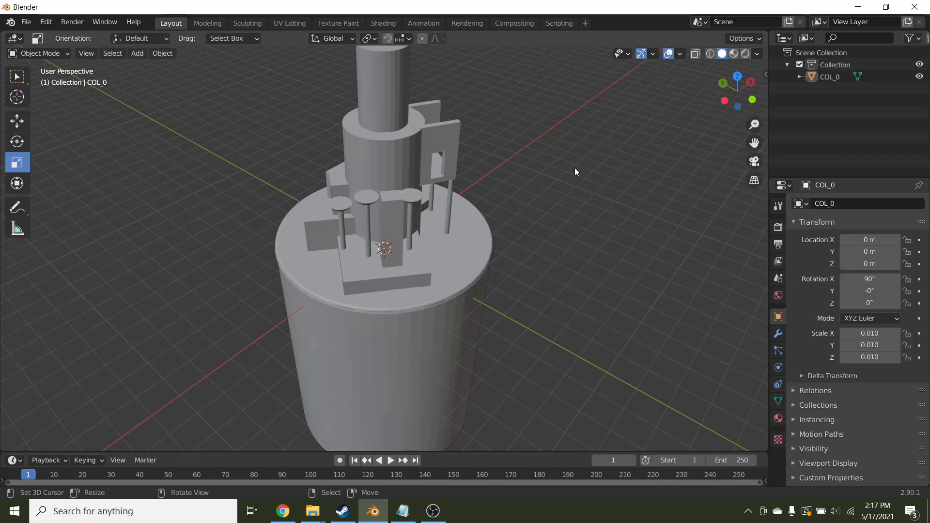
- Scale the COL_0 mesh by a factor of 100 on the X, Y and Z axes
left_click(829, 76)
left_click(357, 269)
left_click(161, 390)
type("100")
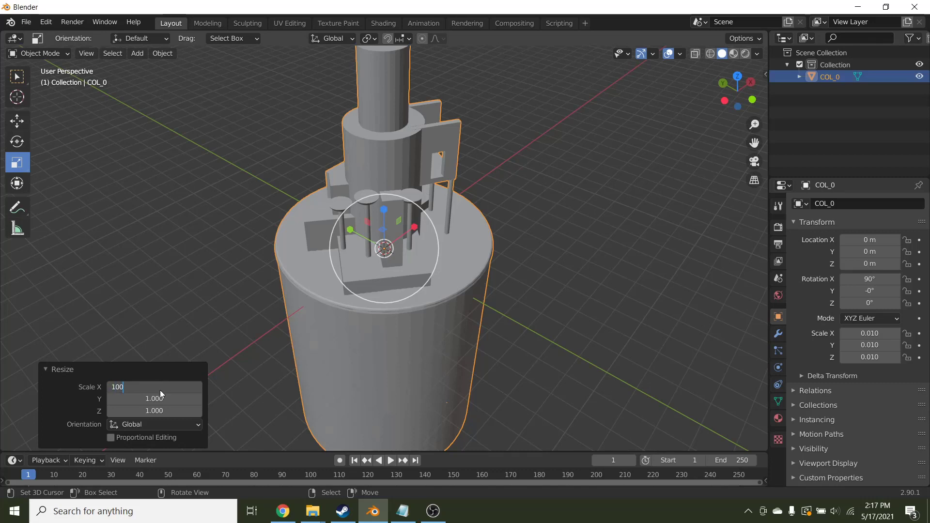
key("Return")
left_click(144, 399)
type("100")
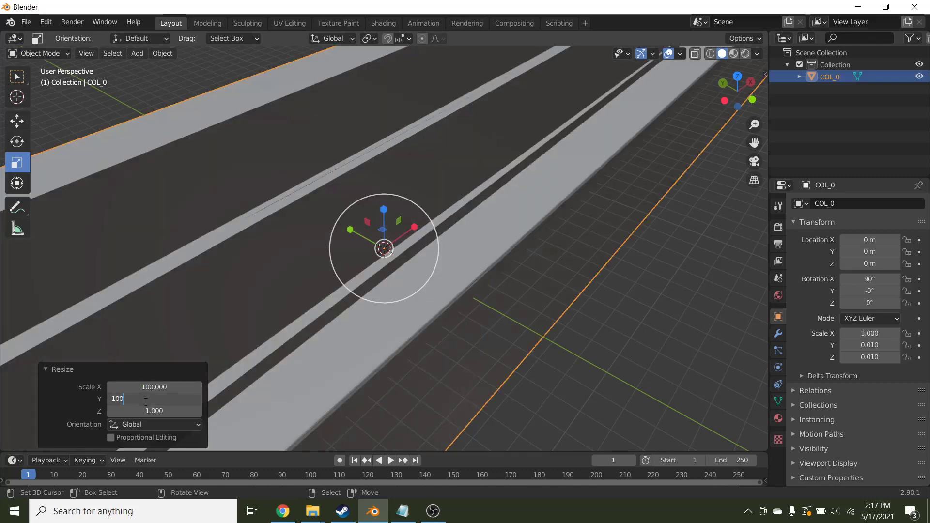
key("Return")
left_click(153, 411)
type("100")
key("Return")
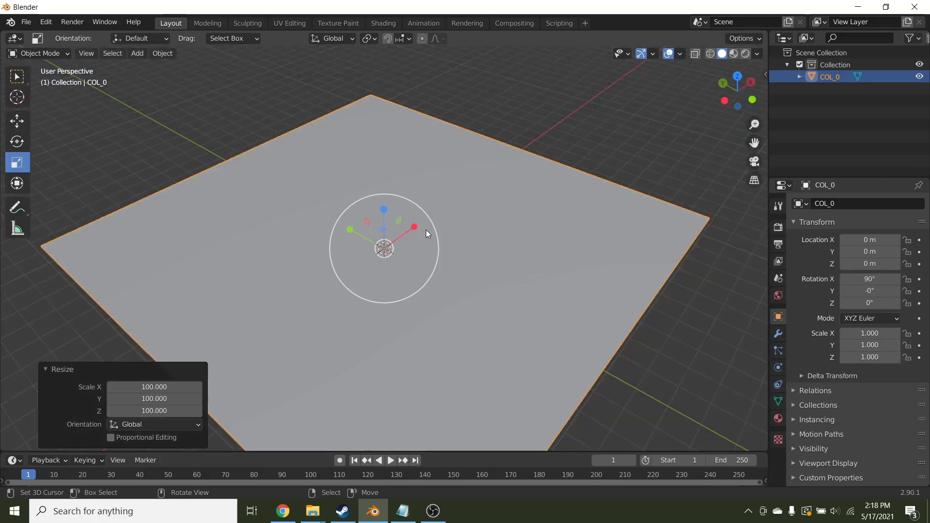
- Set the transform pivot point to 3D Cursor and snap the 3D cursor to the world origin
middle_click_drag(662, 365, 655, 334)
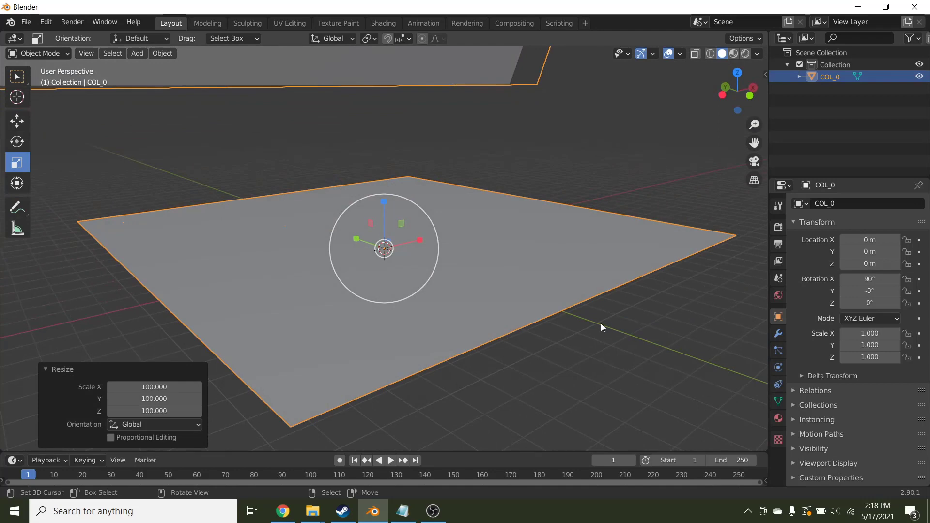
middle_click_drag(574, 366, 630, 376)
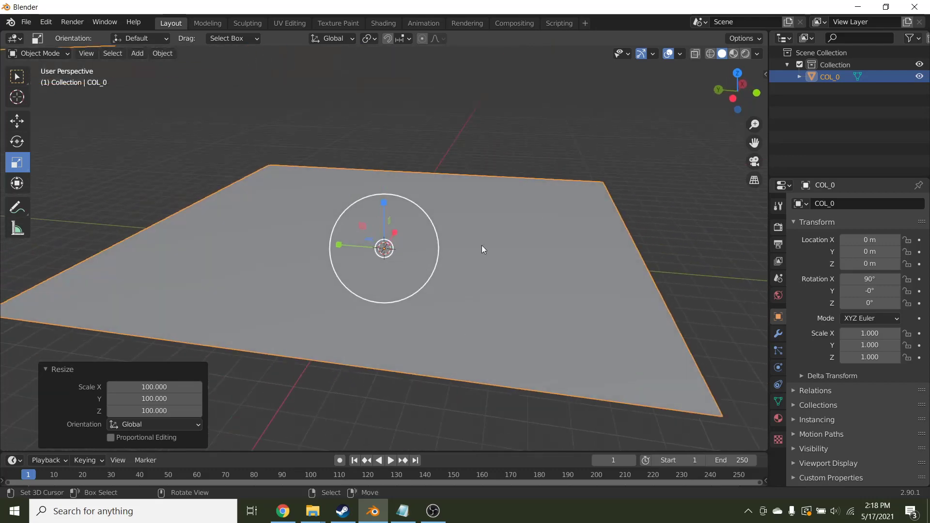
mouse_move(713, 231)
middle_mouse_down()
mouse_move(639, 213)
mouse_move(708, 224)
middle_mouse_up()
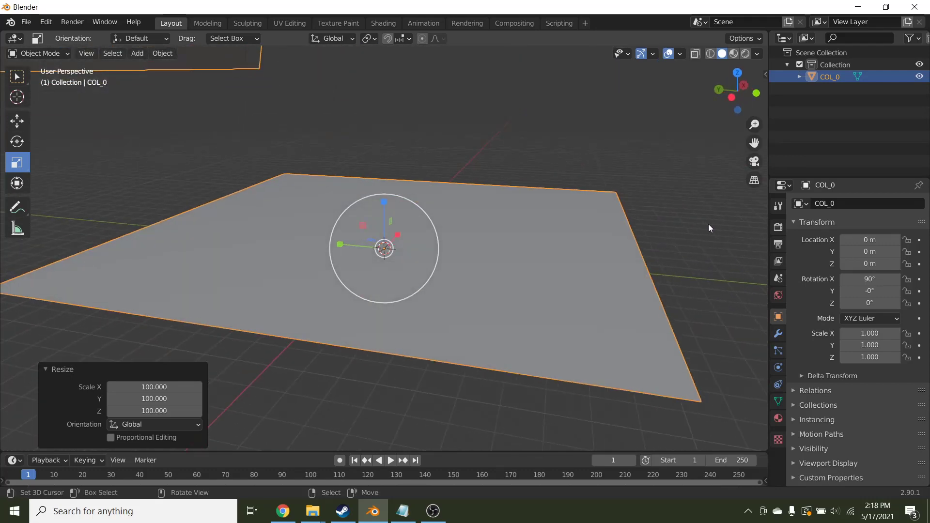
scroll(383, 257, "up", 4)
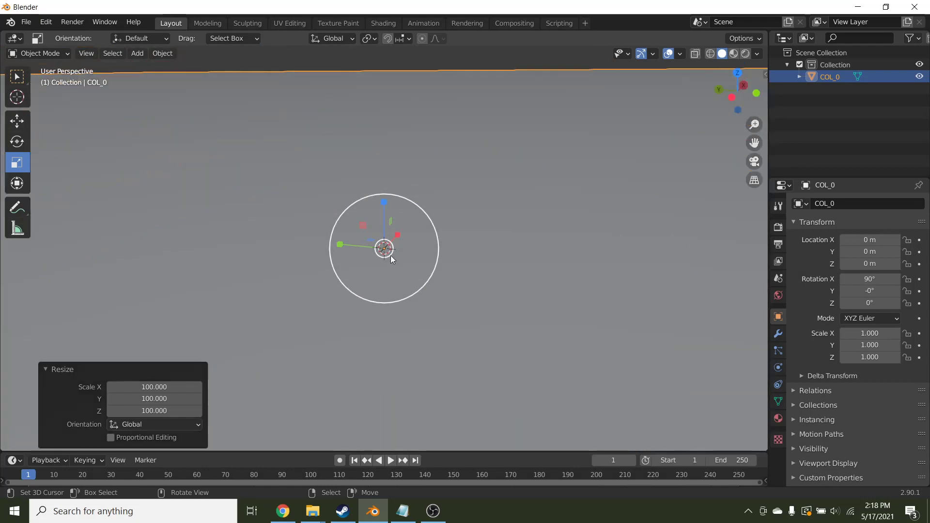
scroll(405, 252, "down", 4)
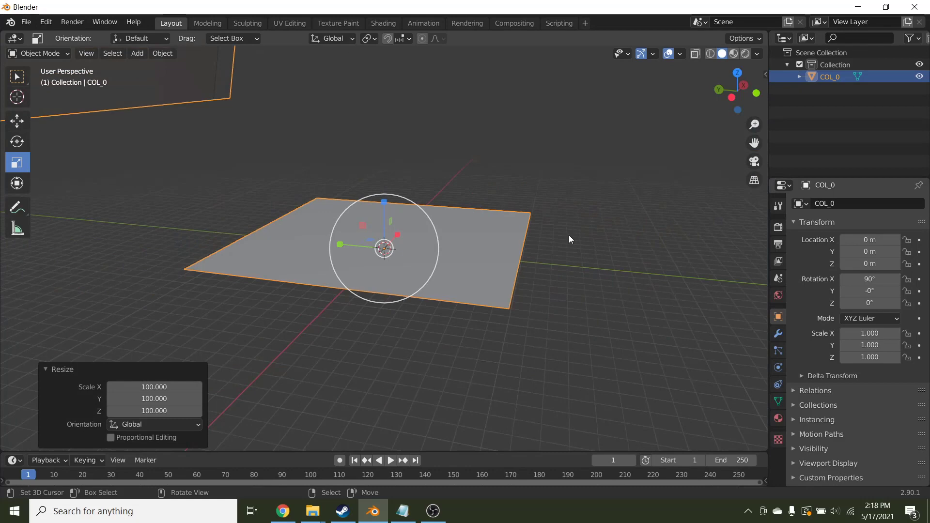
left_click(375, 39)
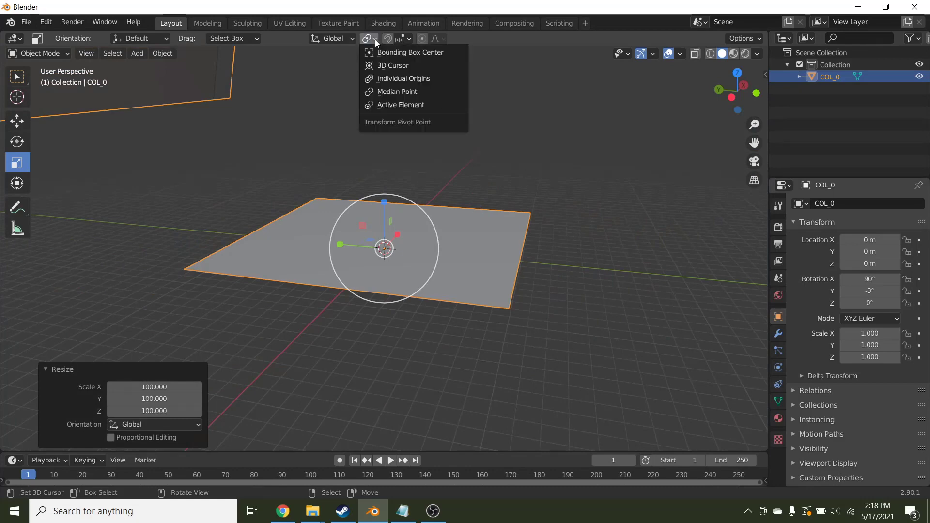
left_click(384, 65)
scroll(600, 239, "up", 5)
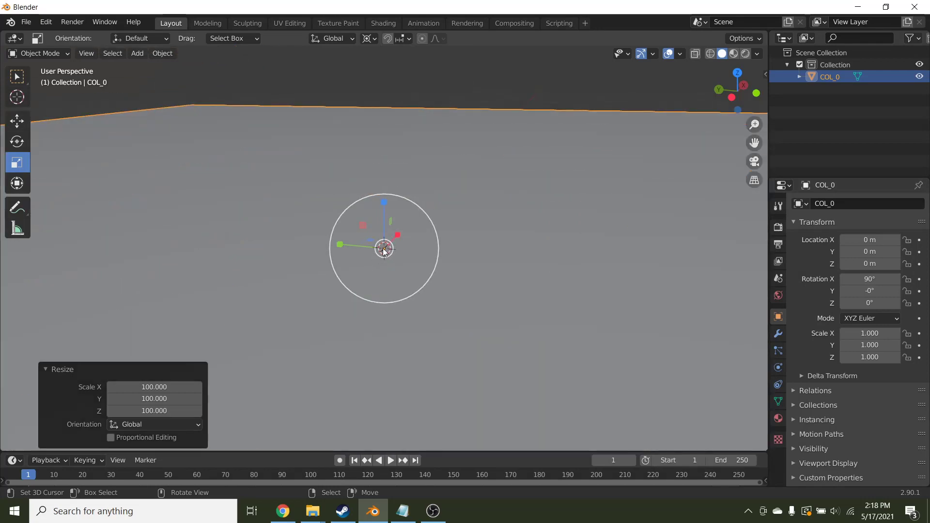
scroll(394, 248, "down", 5)
key("shift+s")
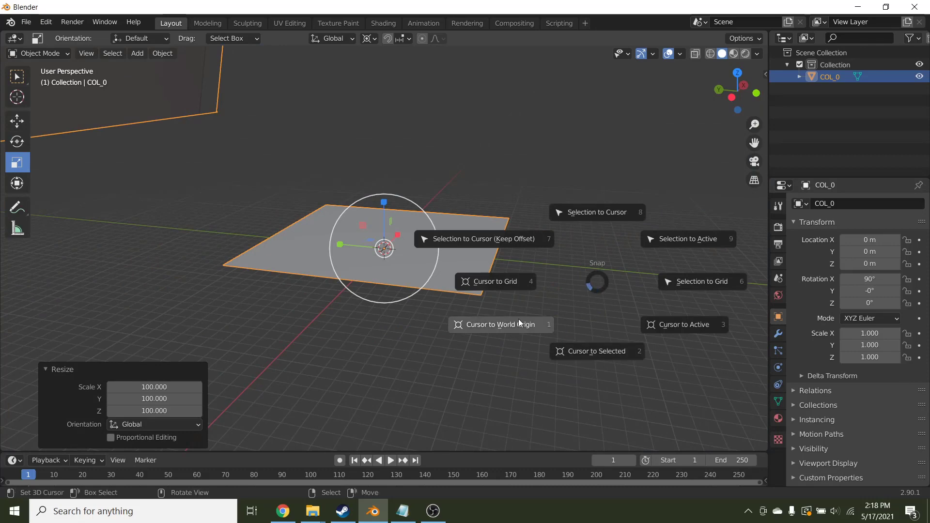
left_click(512, 329)
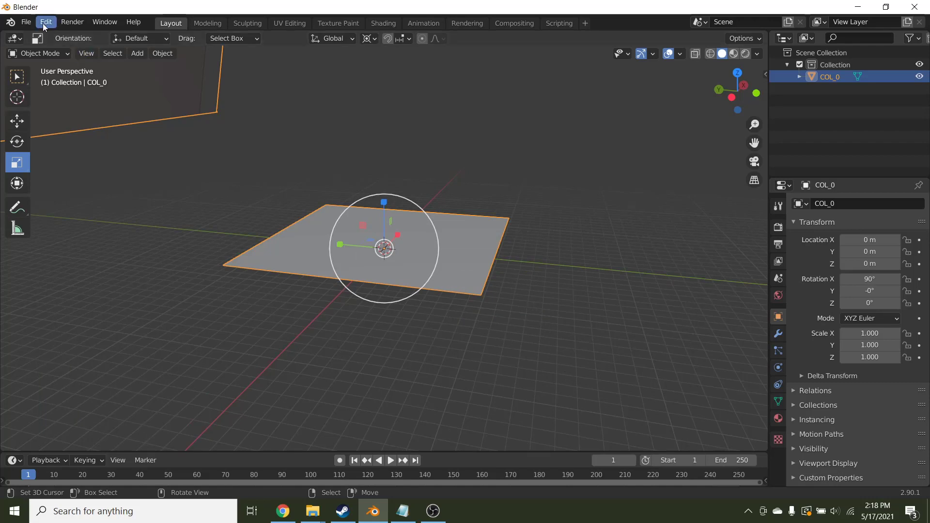
- Start a Wavefront (.obj) export of the COL_0 mesh
left_click(26, 22)
mouse_move(71, 199)
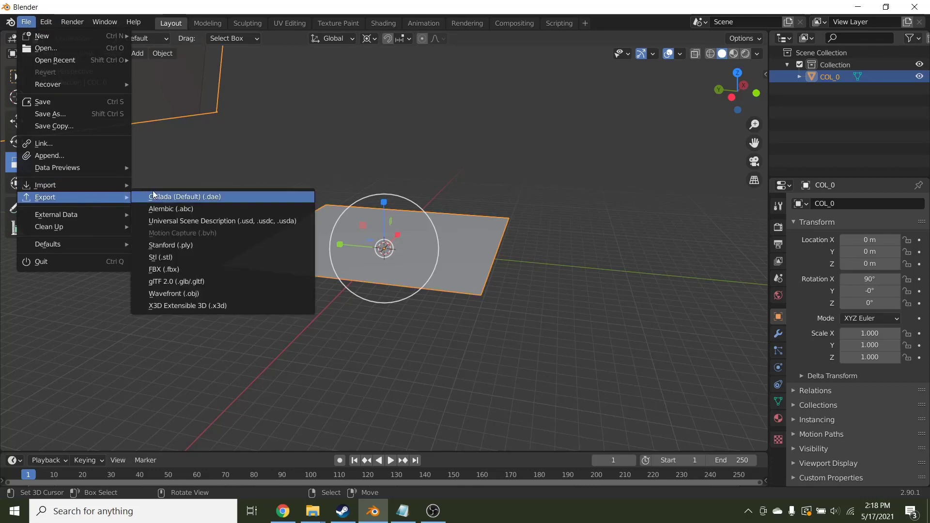
left_click(193, 293)
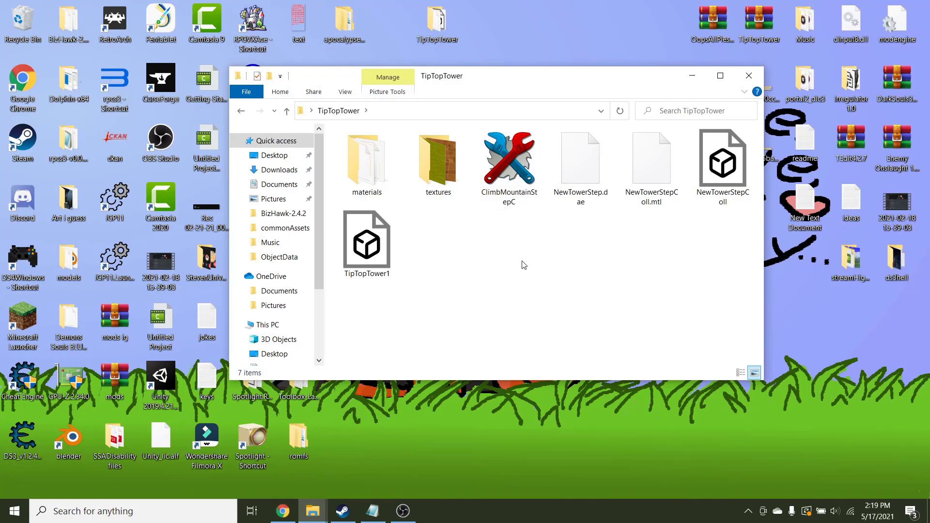
- Open ClimbMountainStepC.szs in Toolbox, examine the model inside ClimbMountainStepC.bfres, and close Toolbox
left_click(521, 179)
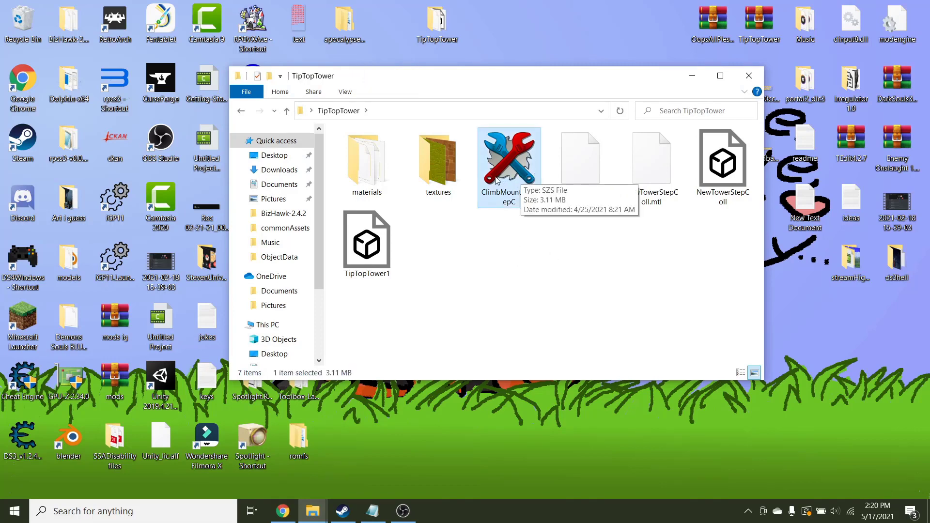
double_click(527, 160)
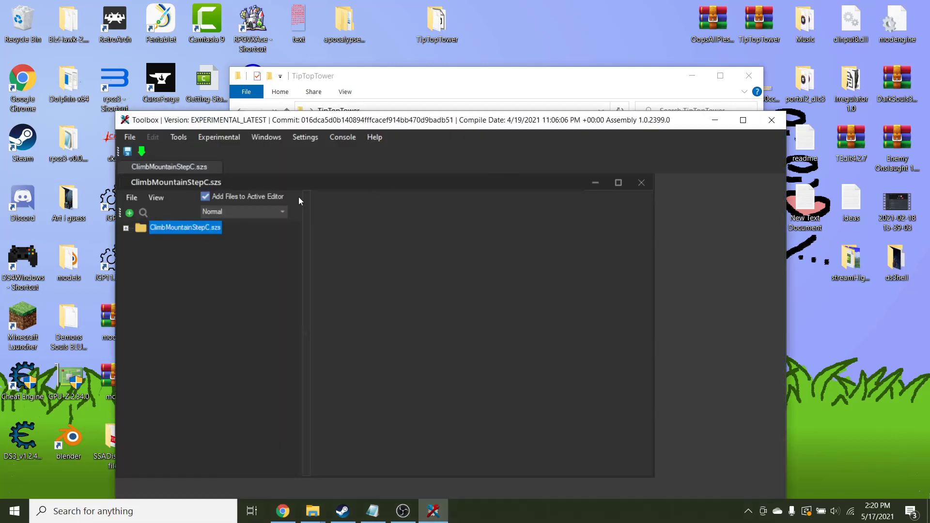
double_click(204, 226)
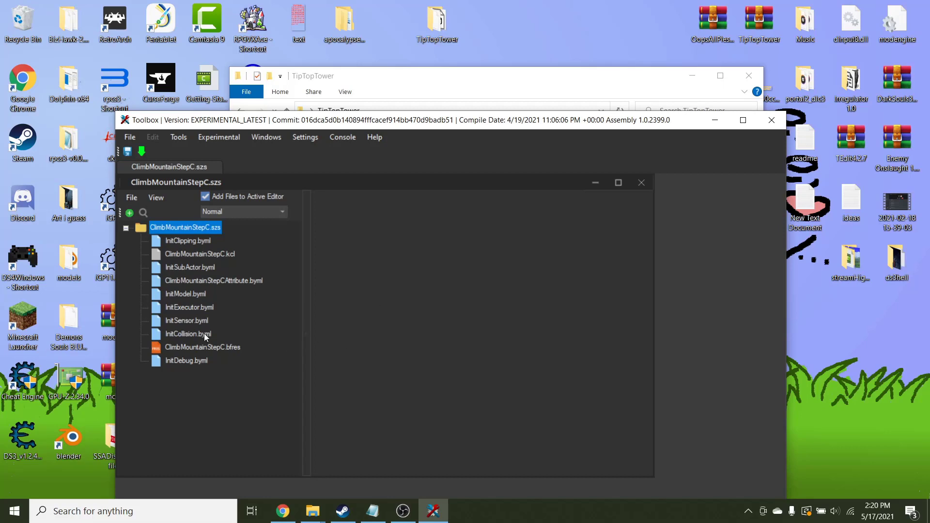
double_click(214, 349)
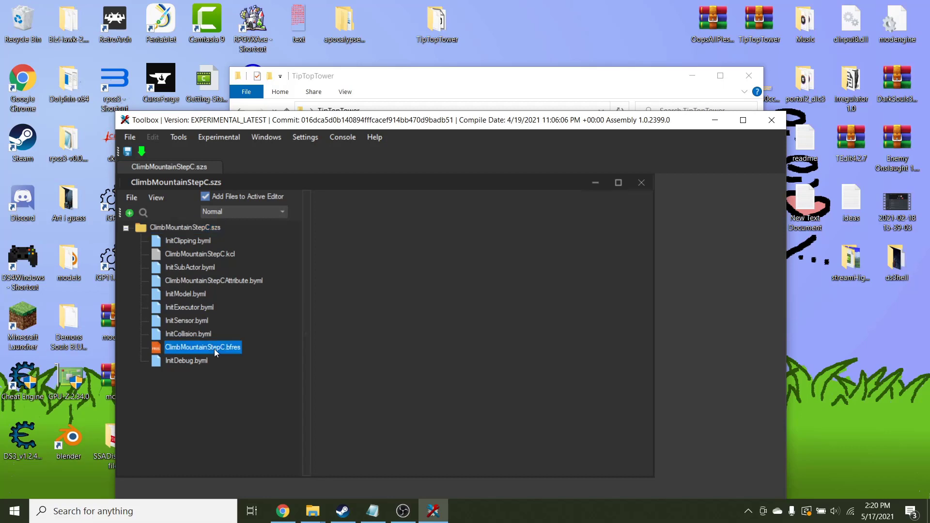
left_click(190, 352)
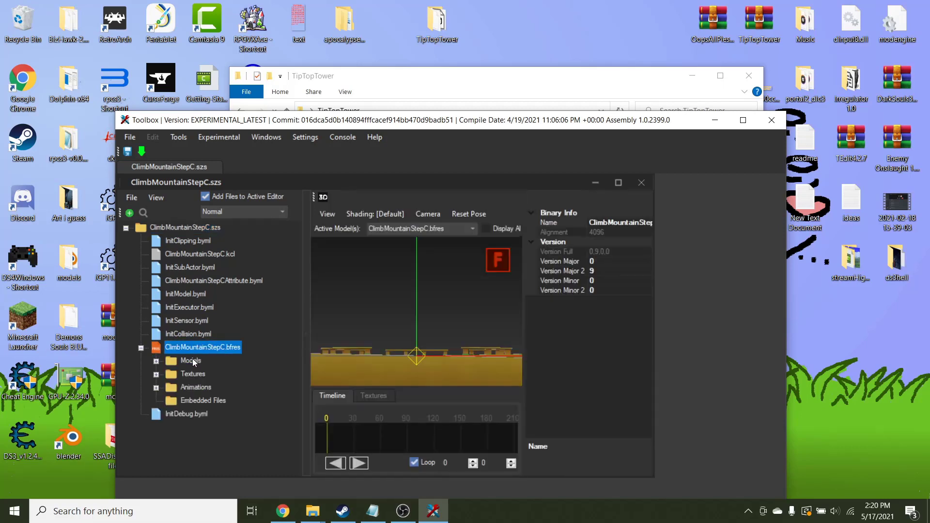
double_click(191, 360)
scroll(437, 325, "down", 10)
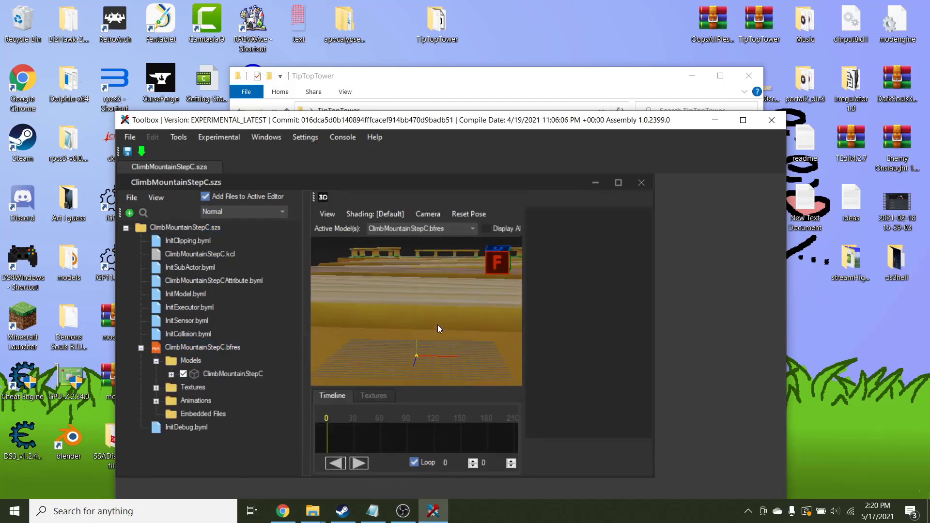
left_click_drag(437, 325, 388, 351)
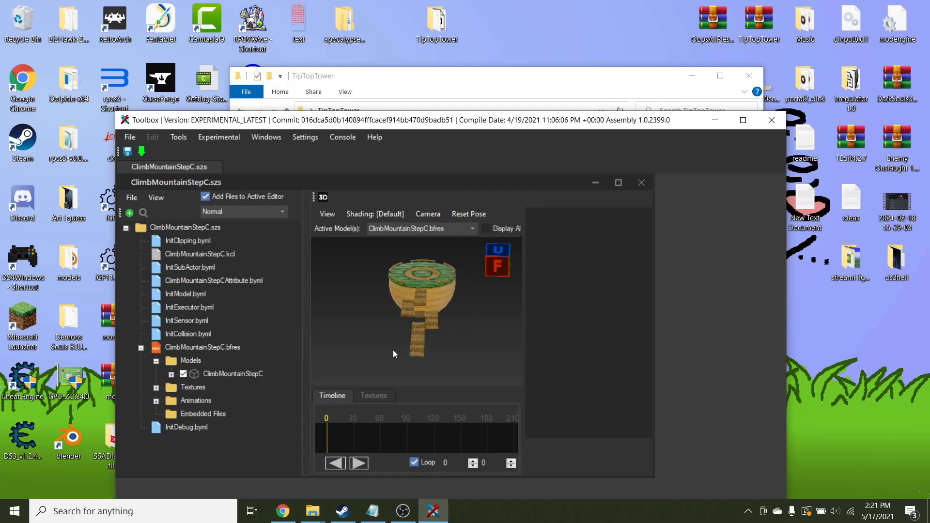
left_click(773, 120)
- Rename the ClimbMountainStepC archive file in the TipTopTower folder to TipTopTower
left_click(508, 200)
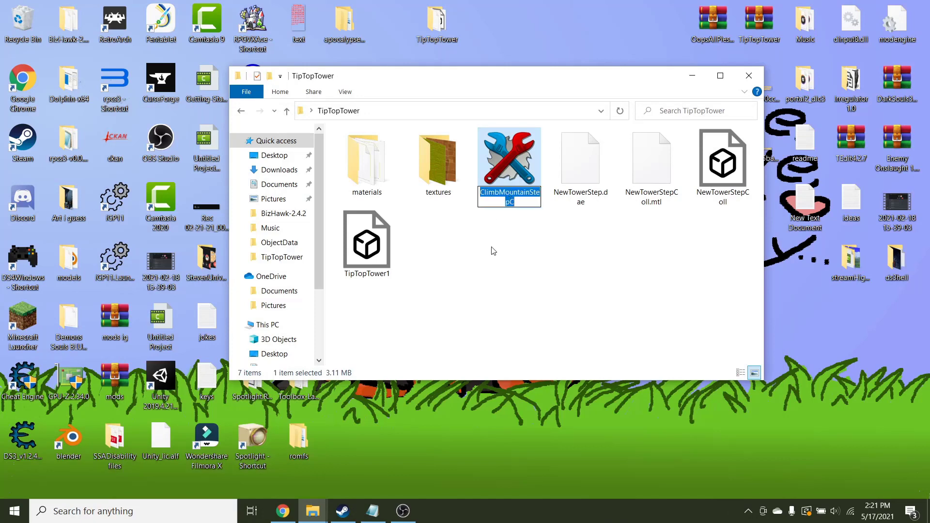
type("TipTopTower")
key("Return")
- Open the TipTopTower archive in Toolbox and expand its list of contained files
double_click(491, 193)
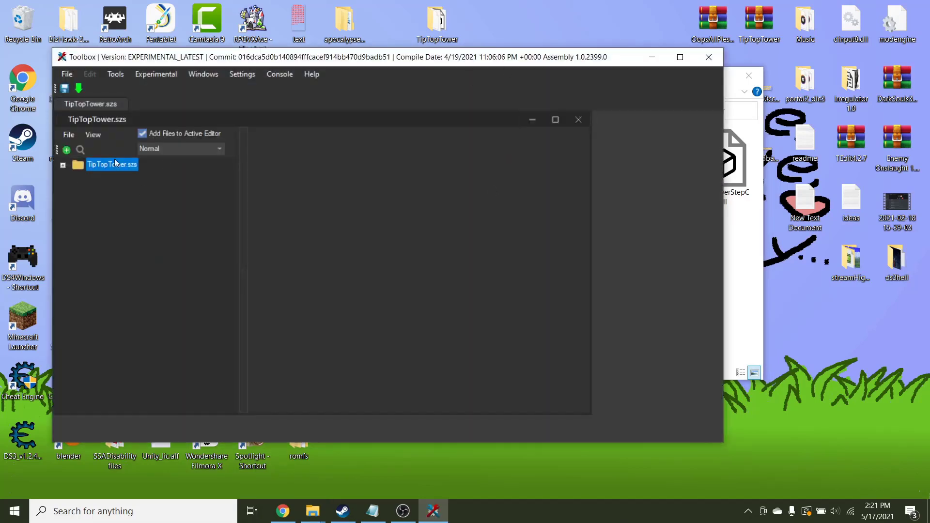
double_click(109, 168)
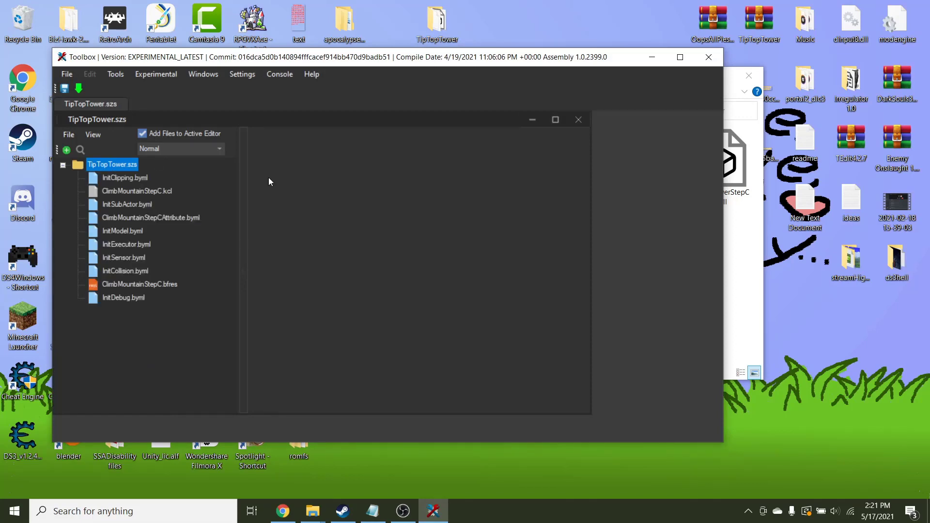
left_click(728, 187)
left_click(538, 259)
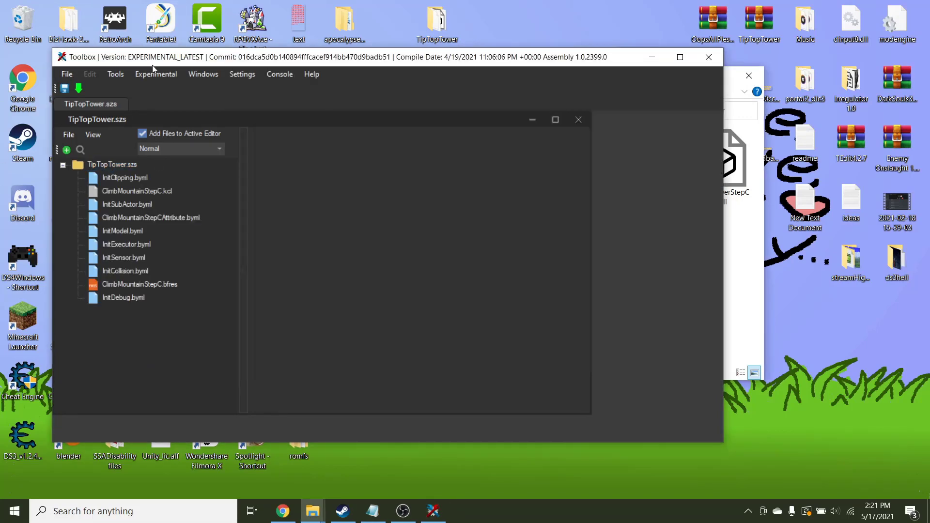
left_click(153, 68)
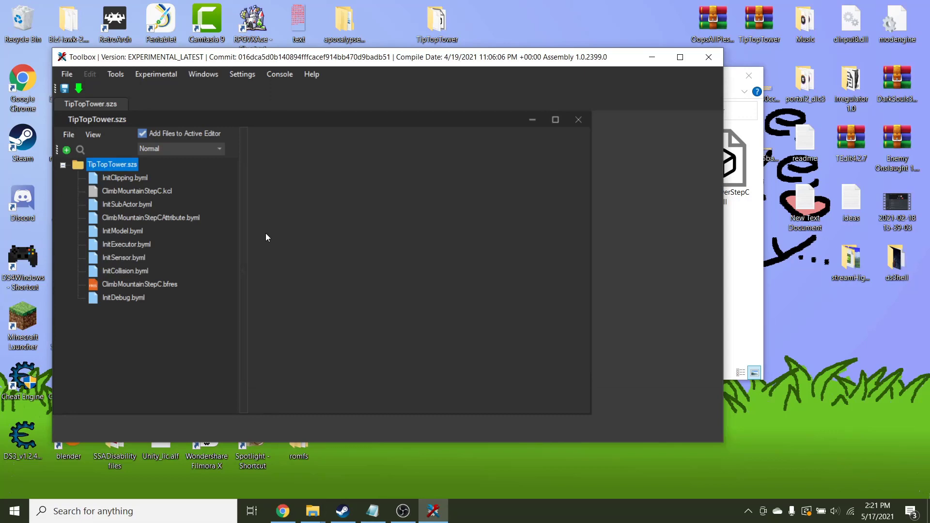
- Rename ClimbMountainStepC.kcl inside the archive to TipTopTower.kcl
left_click(122, 195)
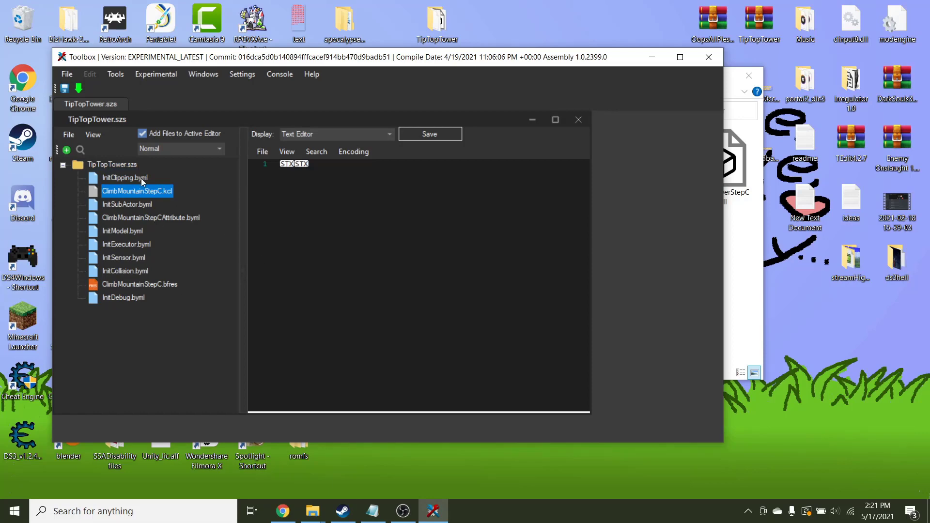
right_click(145, 191)
left_click(167, 193)
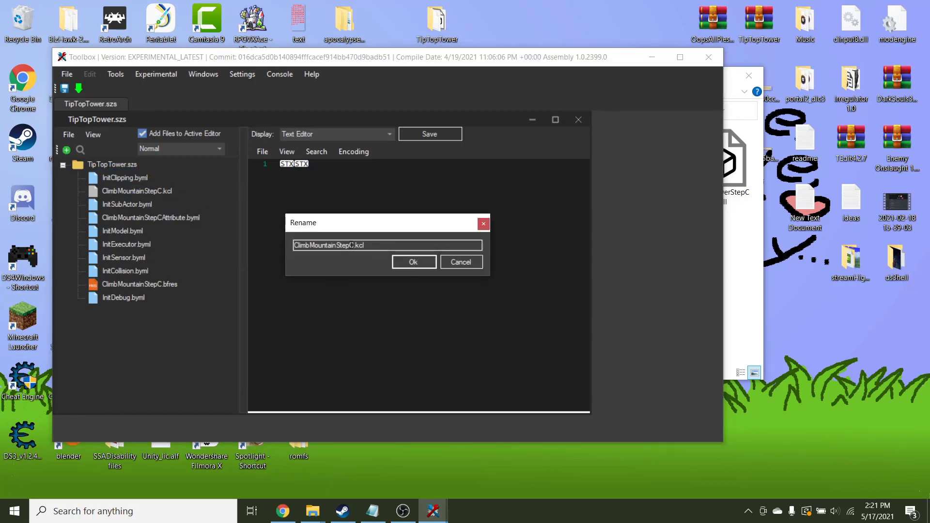
left_click(352, 245)
key("shift+Home")
type("TipTopTower")
left_click(413, 262)
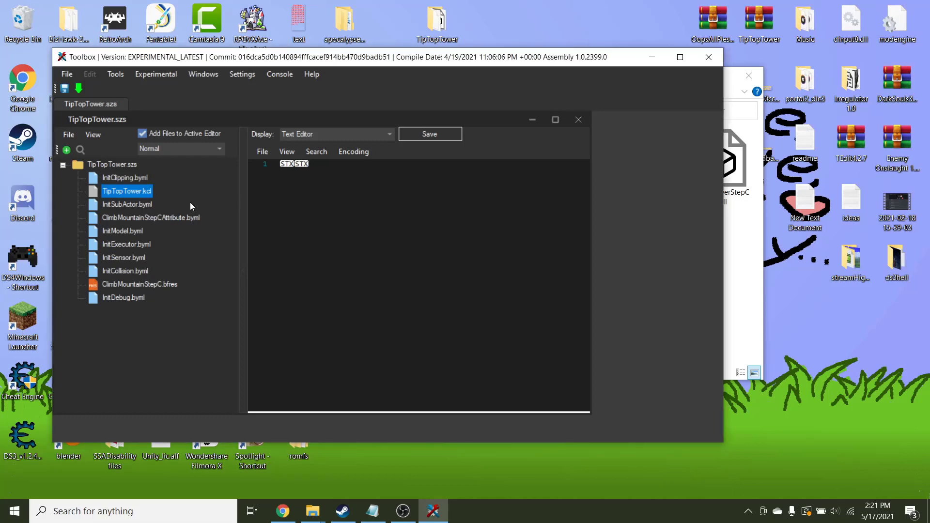
- Rename ClimbMountainStepCAttribute.byml inside the archive to TipTopTowerAttribute.byml
left_click(146, 217)
right_click(146, 217)
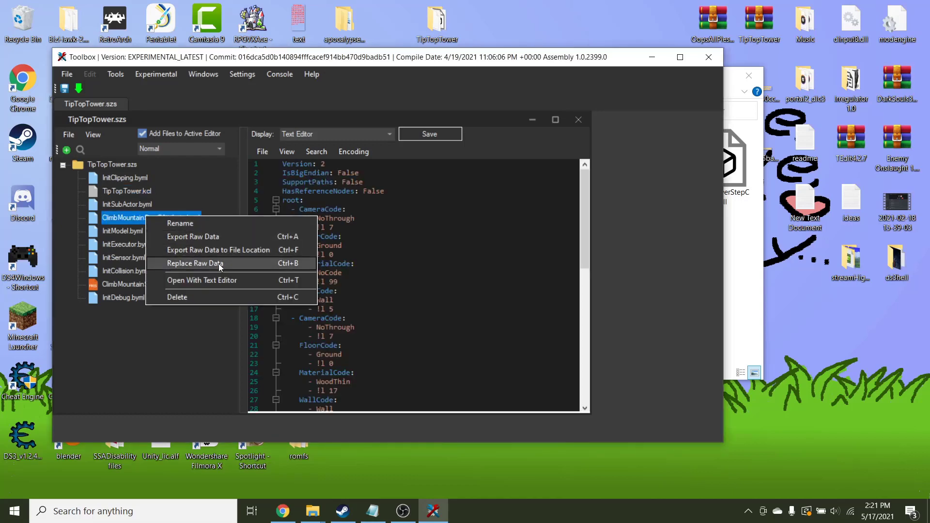
left_click(194, 223)
left_click(355, 244)
key("shift+Home")
type("TipTopTower")
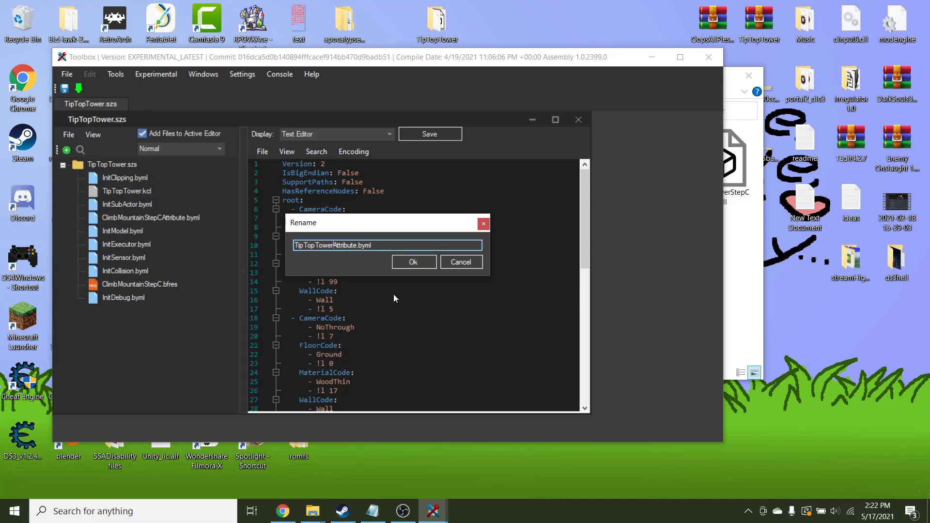
left_click(409, 263)
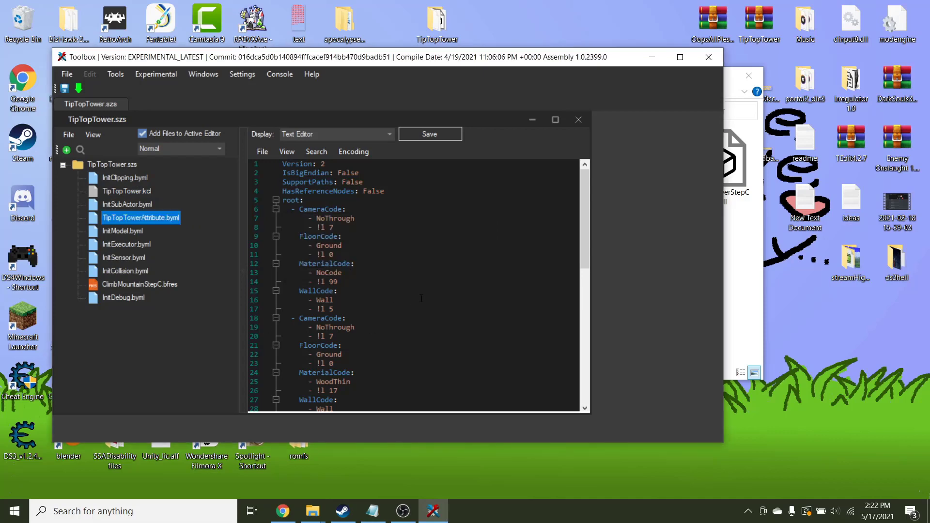
- Rename ClimbMountainStepC.bfres inside the archive to TipTopTower.bfres
left_click(154, 284)
right_click(170, 285)
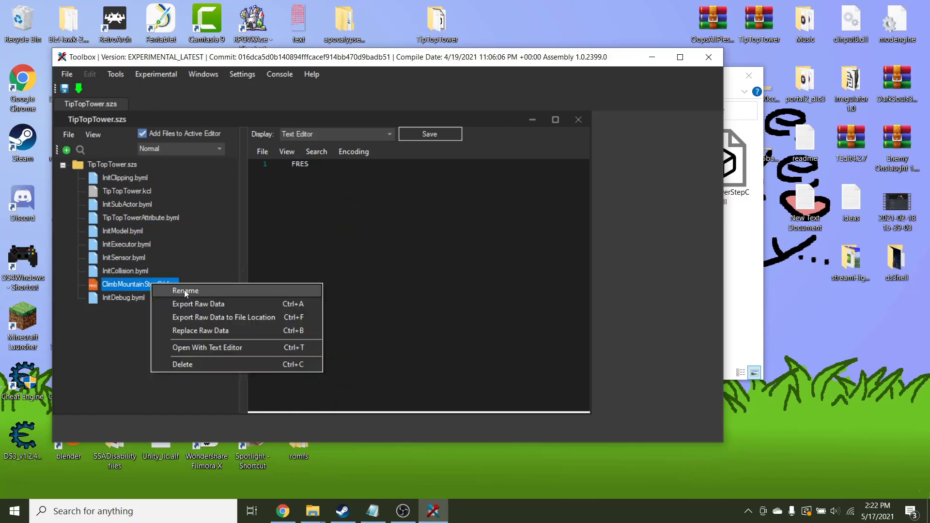
left_click(187, 291)
left_click(354, 244)
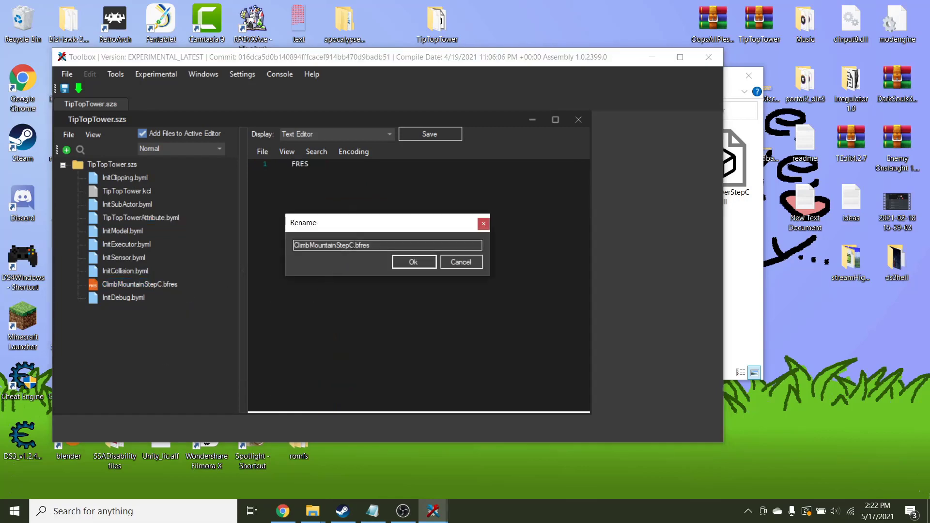
left_click_drag(354, 245, 242, 244)
type("TipTopTower")
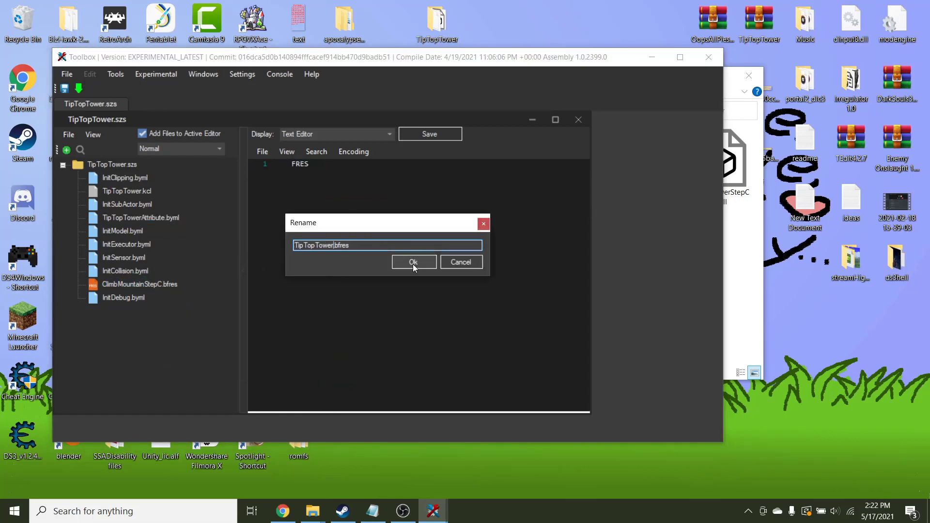
left_click(413, 262)
- Load TipTopTower.bfres and rename the ClimbMountainStepC model in its Models folder to TipTopTower
double_click(140, 286)
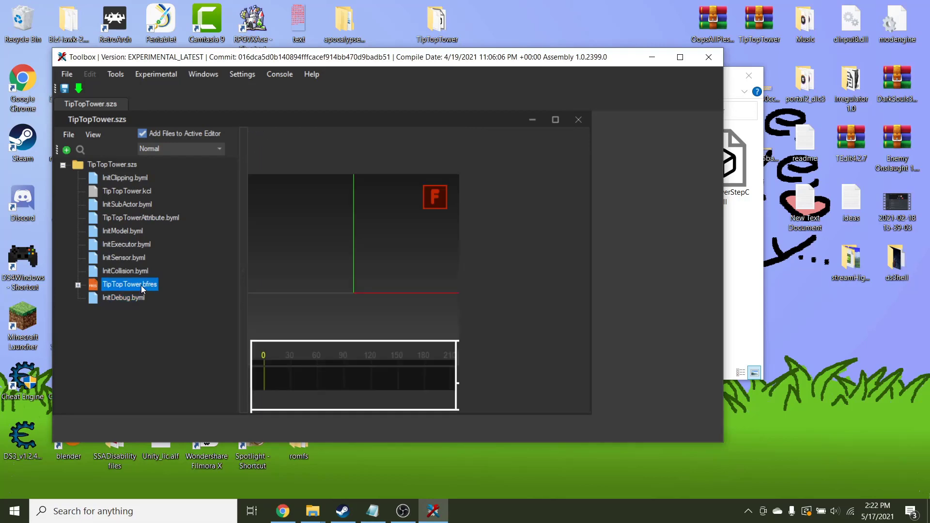
double_click(127, 299)
left_click(186, 312)
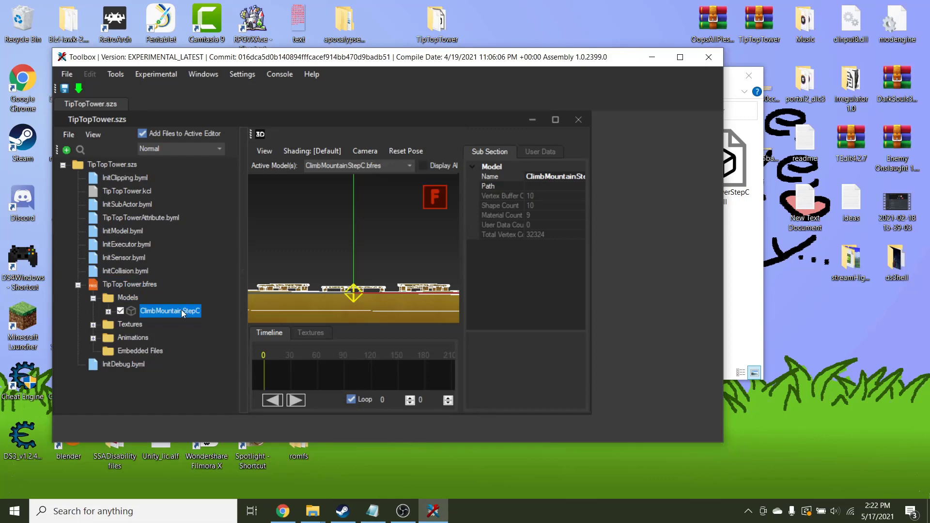
right_click(185, 312)
left_click(231, 348)
double_click(386, 246)
type("TipTopTower")
left_click(410, 263)
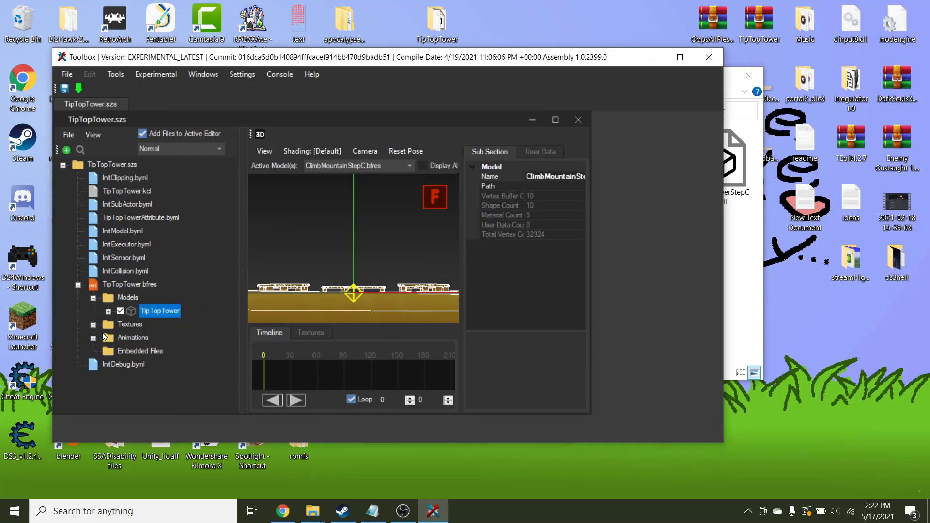
- Rename the ClimbMountainStepC_fts texture SRT animation to TipTopTower_fts and collapse the Animations folder
double_click(123, 338)
double_click(154, 353)
left_click(173, 365)
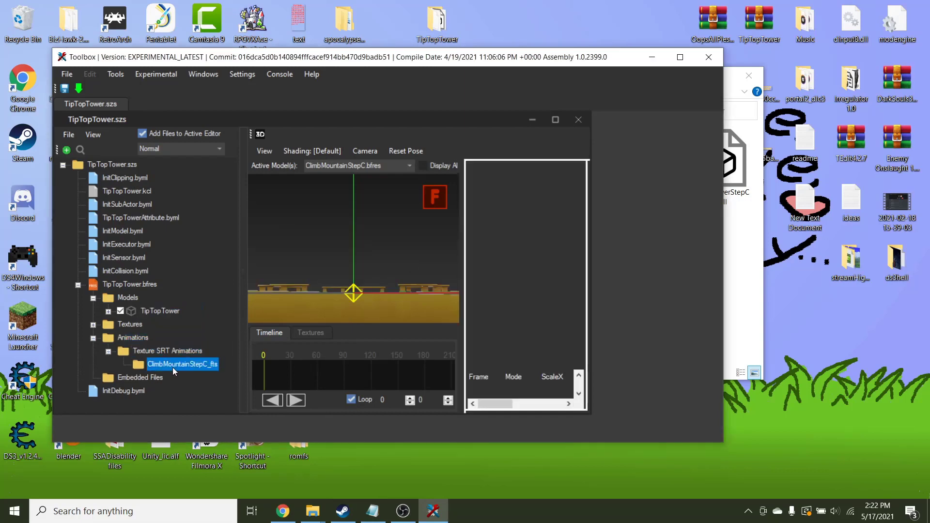
right_click(173, 367)
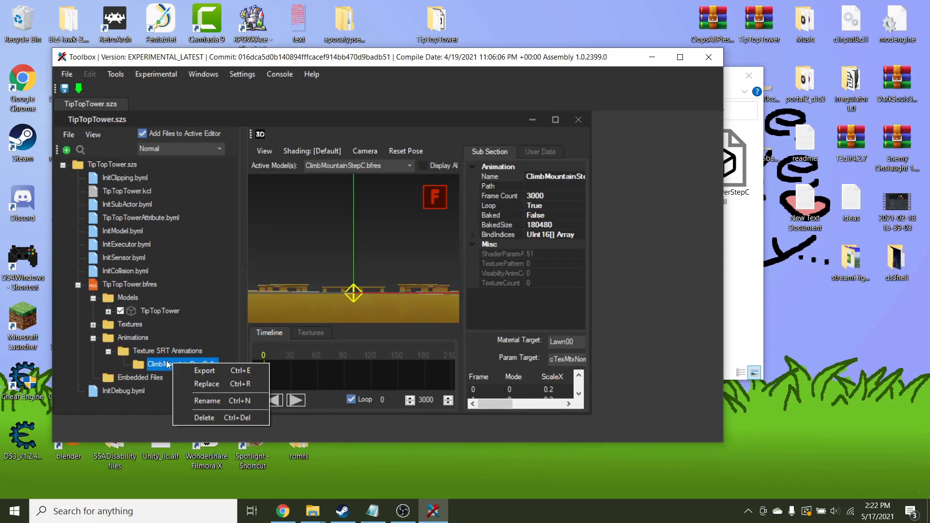
left_click(214, 402)
left_click_drag(351, 245, 293, 245)
type("TipTopTower_fts")
left_click(413, 262)
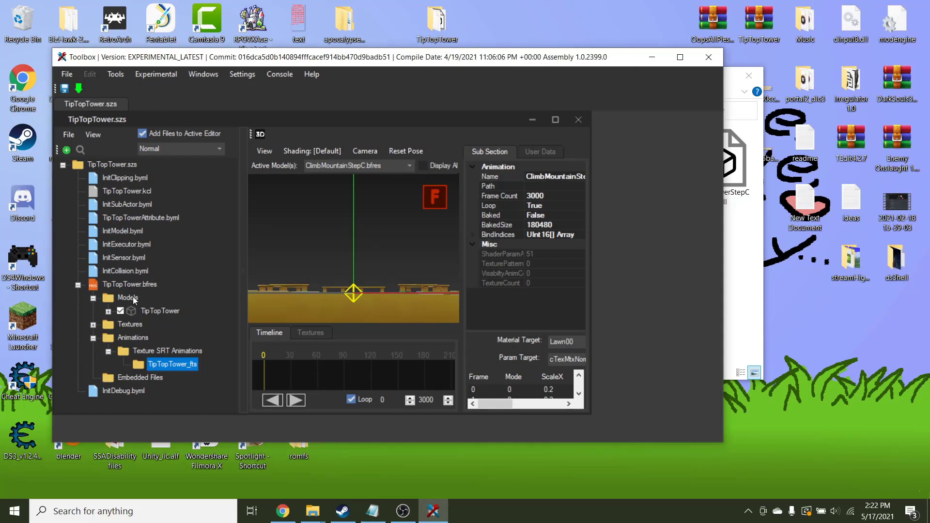
left_click(93, 339)
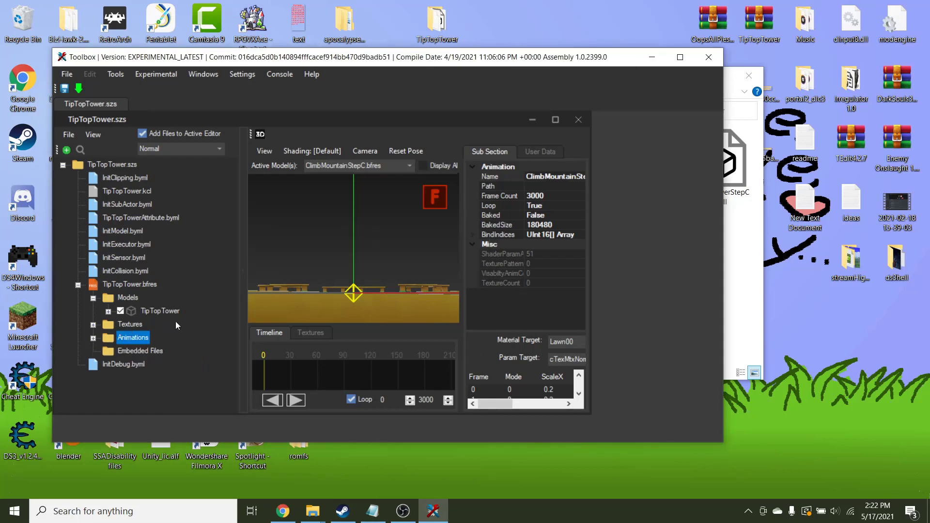
- Replace the TipTopTower model with the TipTopTower1 file from the TipTopTower folder, accepting the default geometry import settings
left_click_drag(415, 249, 410, 283)
scroll(367, 273, "down", 10)
left_click(176, 311)
right_click(176, 310)
key("Escape")
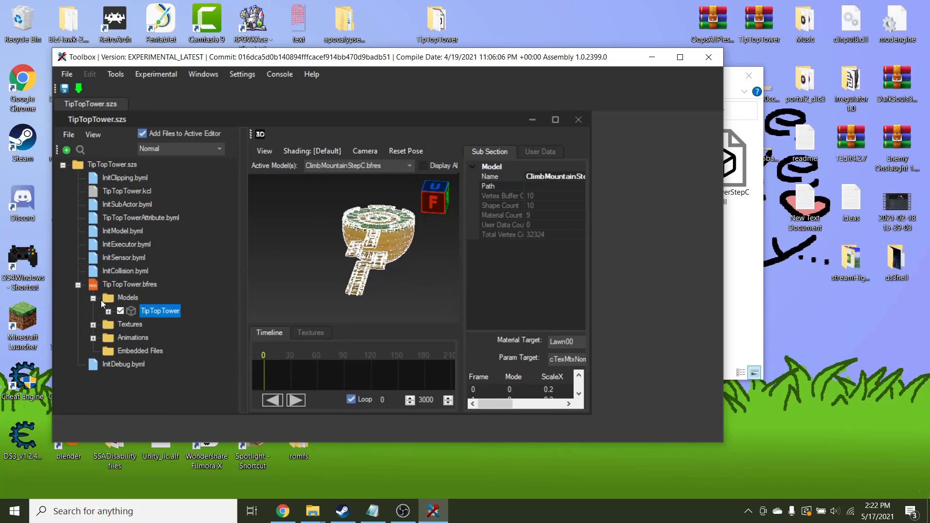
right_click(155, 313)
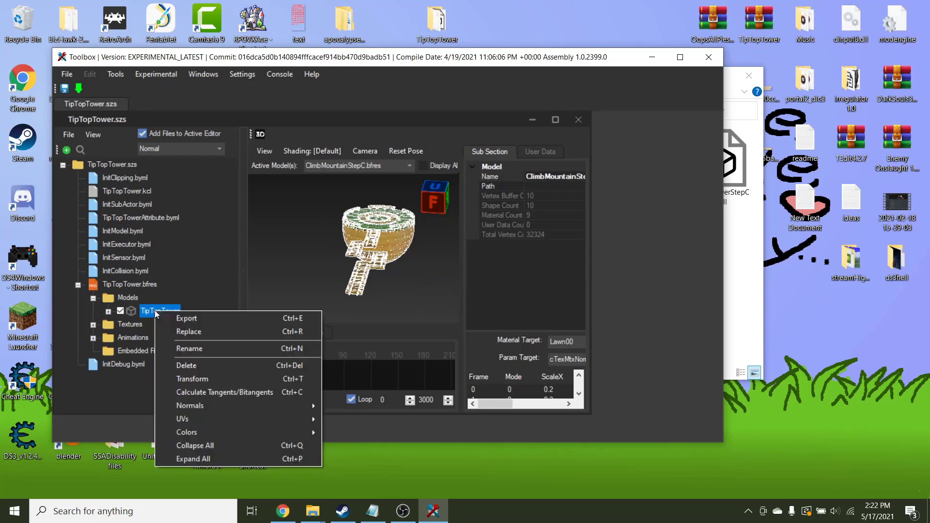
left_click(210, 333)
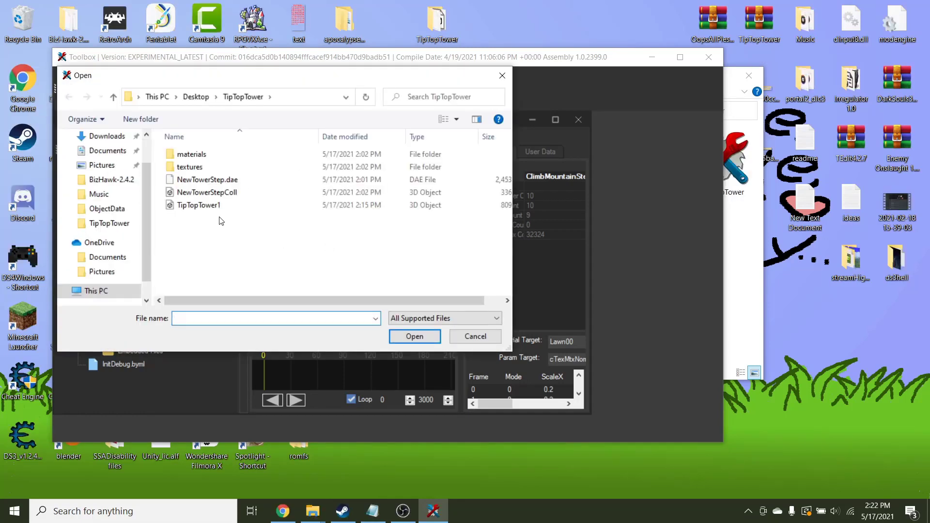
left_click(211, 210)
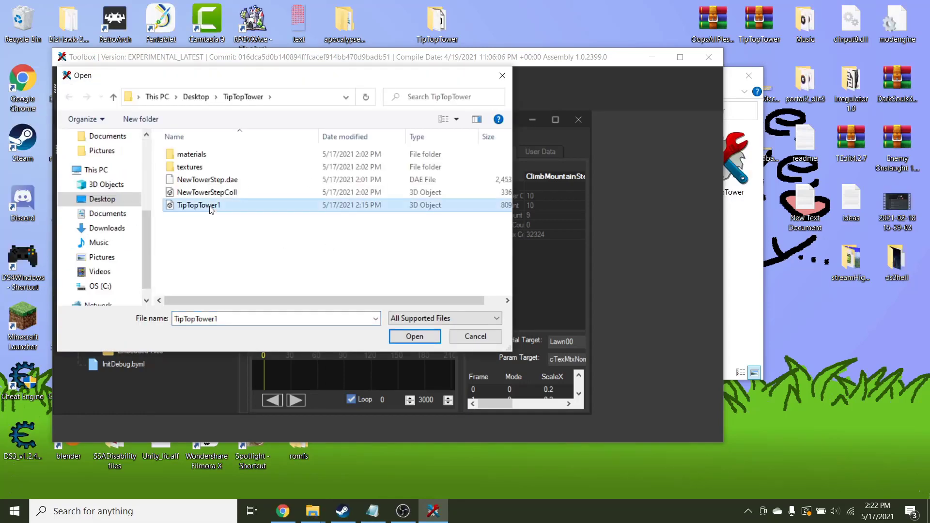
left_click(415, 338)
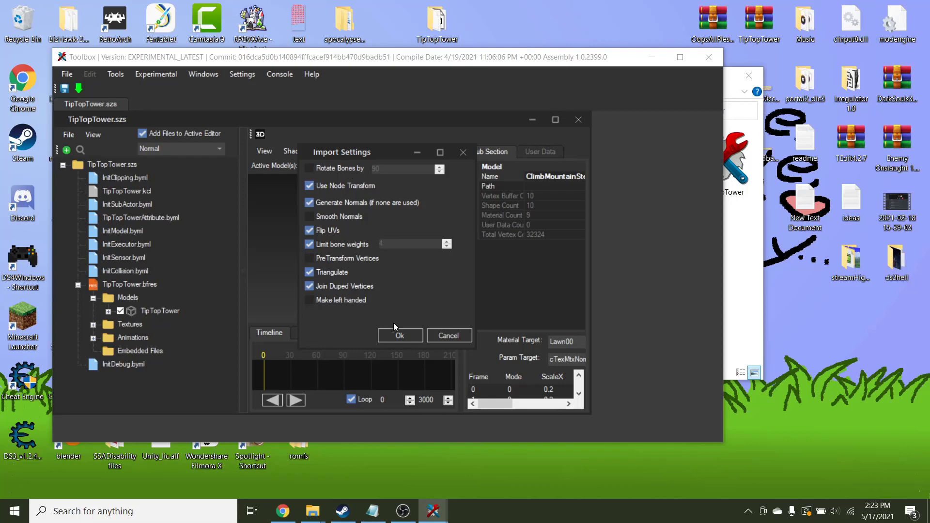
left_click(400, 335)
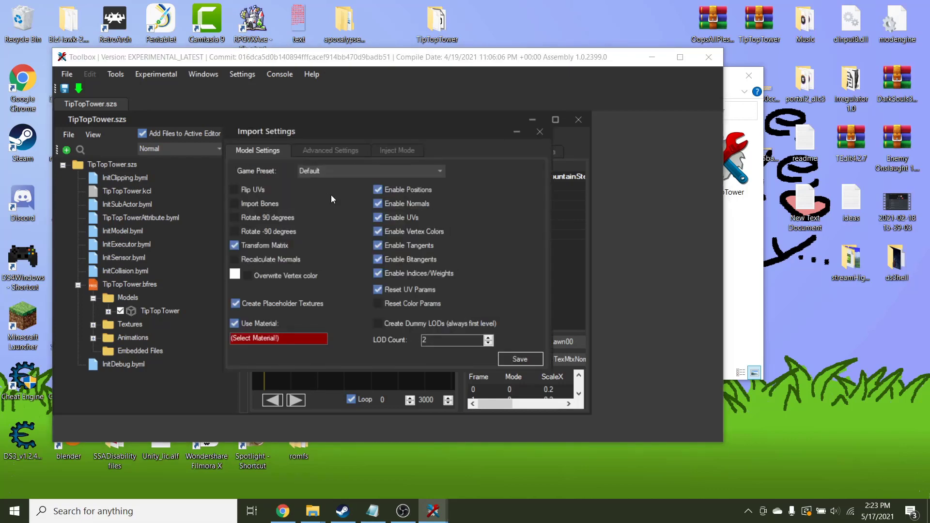
- Set the import's game preset to SuperMario3DWorld, disable placeholder texture creation and leave Use Material enabled
left_click(371, 172)
left_click(441, 172)
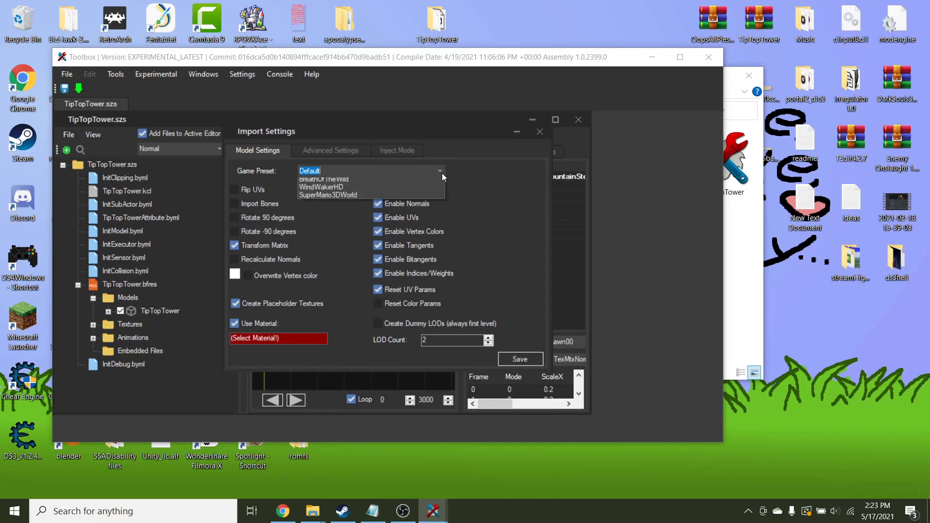
left_click(347, 206)
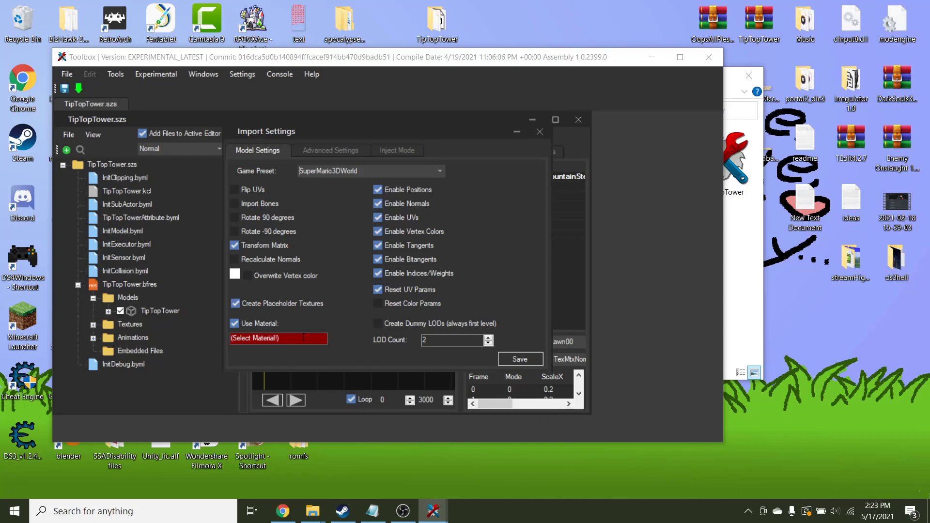
left_click(245, 324)
left_click(244, 304)
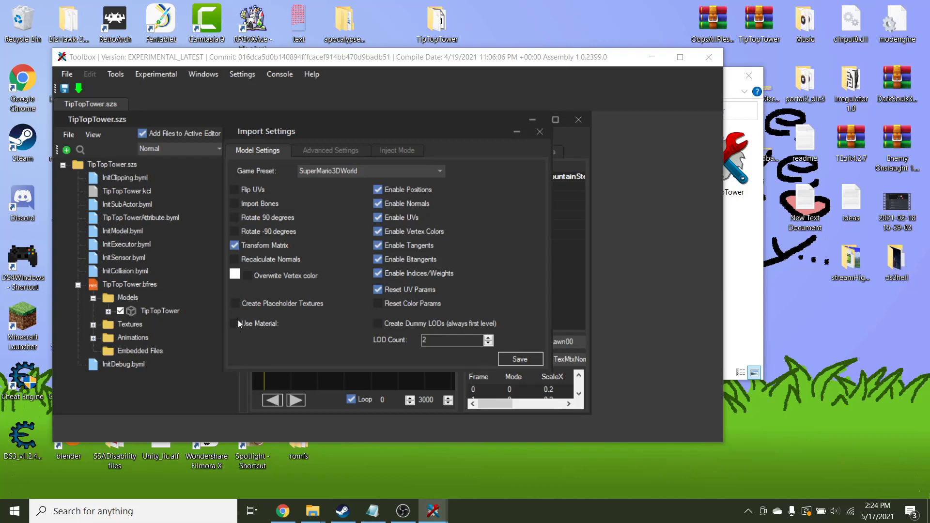
left_click(238, 324)
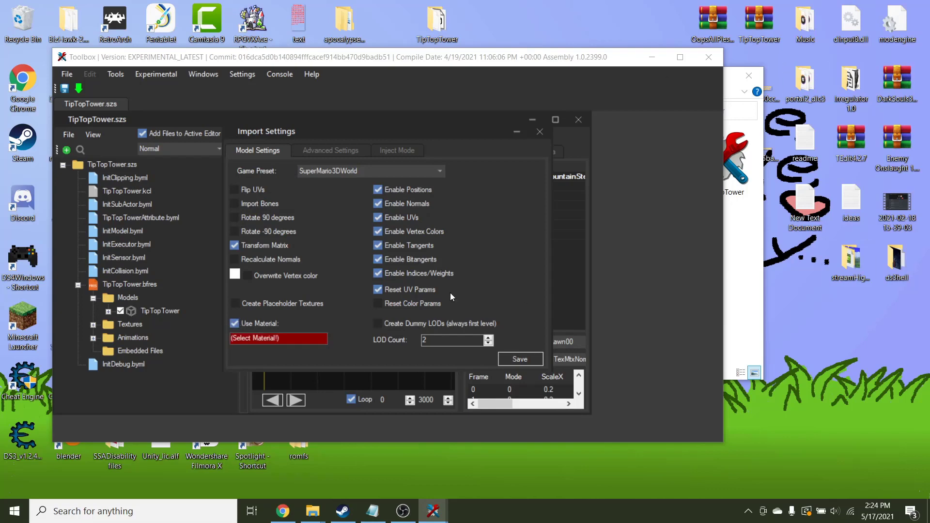
- Choose Soil.bfmat from the materials folder as the material for the model import
left_click(303, 339)
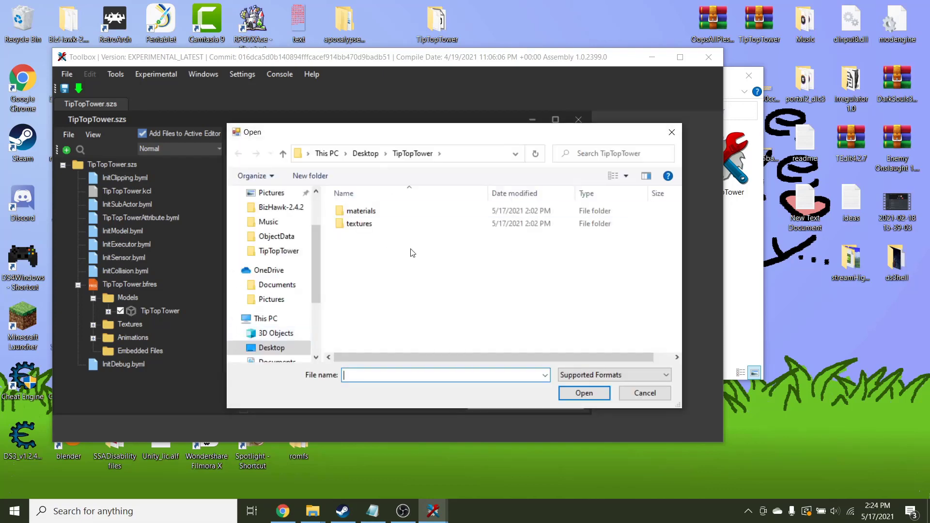
double_click(360, 211)
scroll(386, 247, "down", 1)
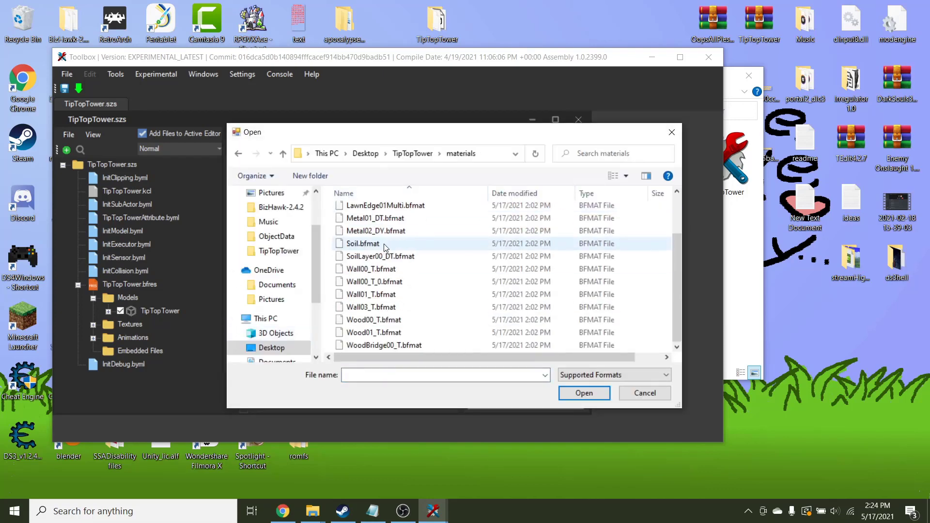
scroll(414, 252, "up", 1)
scroll(419, 270, "down", 1)
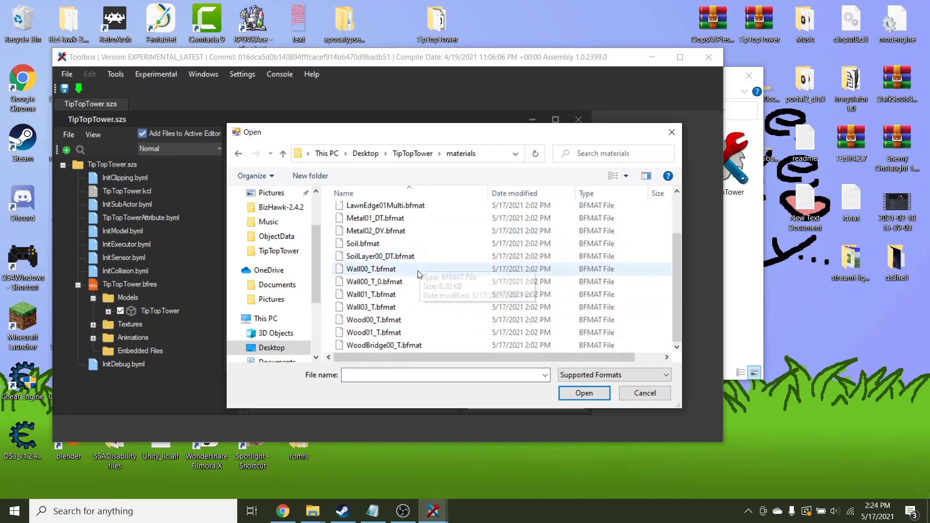
left_click(380, 247)
left_click(583, 394)
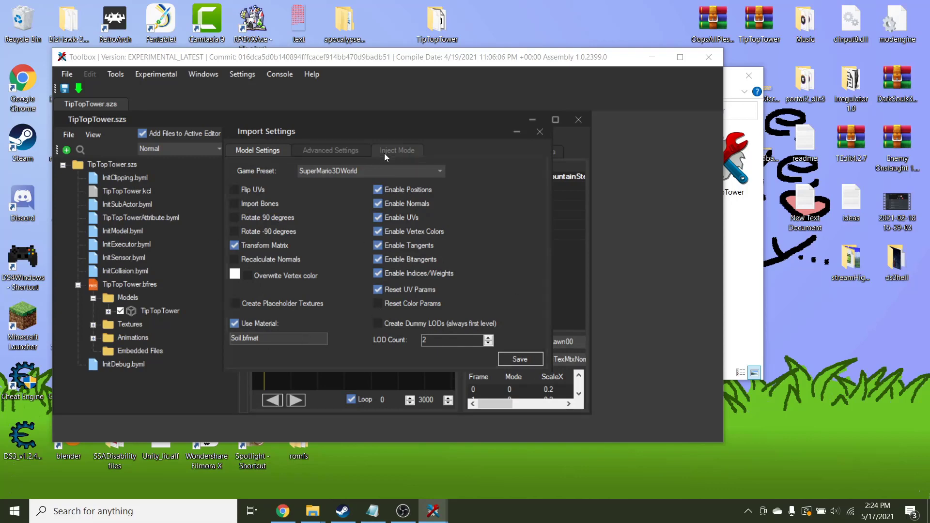
- Review the advanced and inject settings and save the import settings to bring in the replacement model
left_click(317, 150)
left_click(396, 150)
left_click(251, 152)
left_click(520, 359)
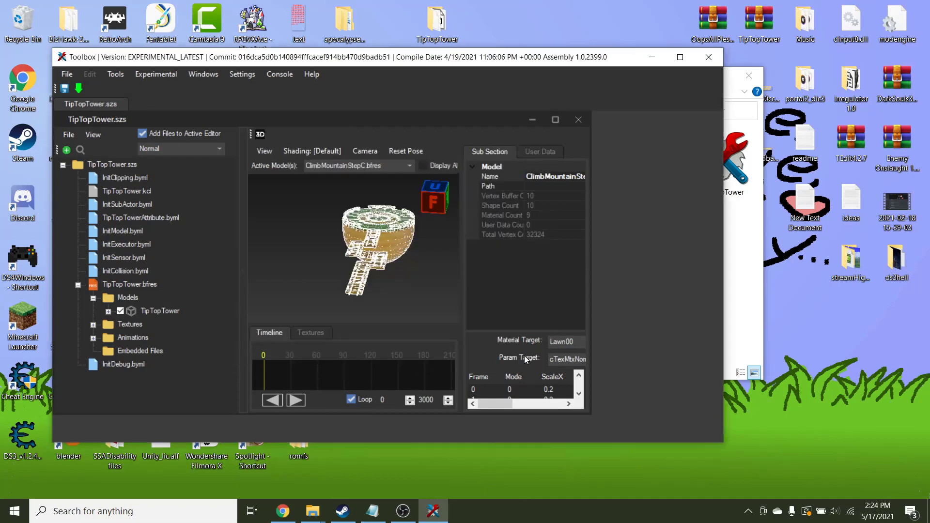
- Inspect the imported tower model in the 3D view from a distance and up close
scroll(352, 251, "down", 10)
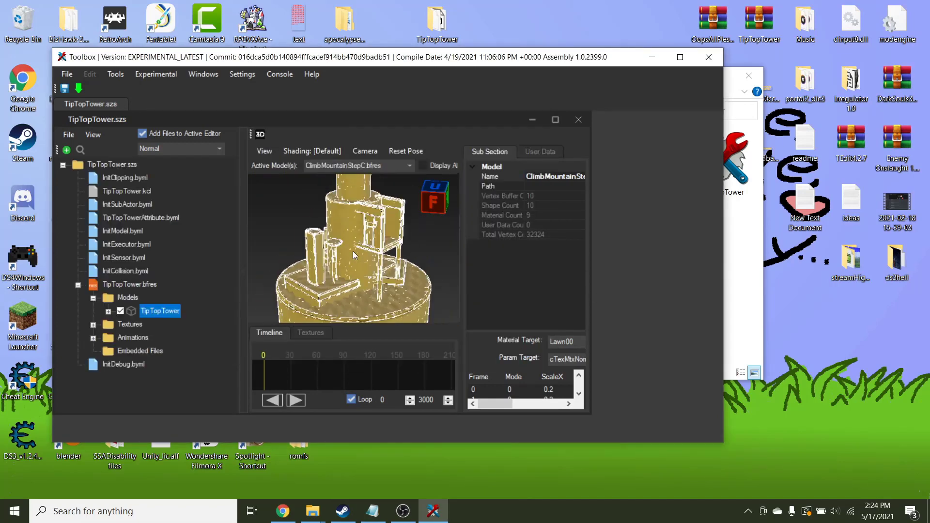
right_click_drag(353, 250, 428, 274)
scroll(358, 271, "up", 8)
scroll(385, 257, "down", 10)
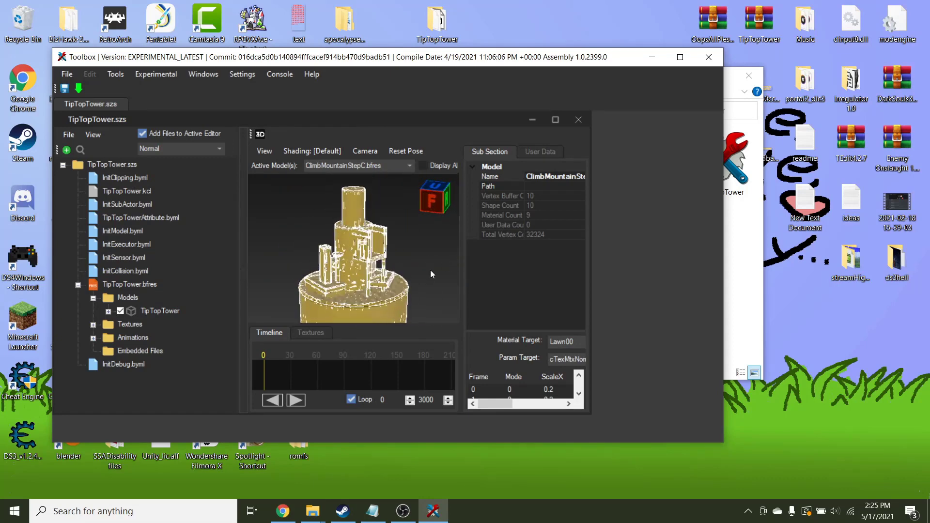
scroll(356, 307, "up", 8)
right_click_drag(358, 303, 378, 251)
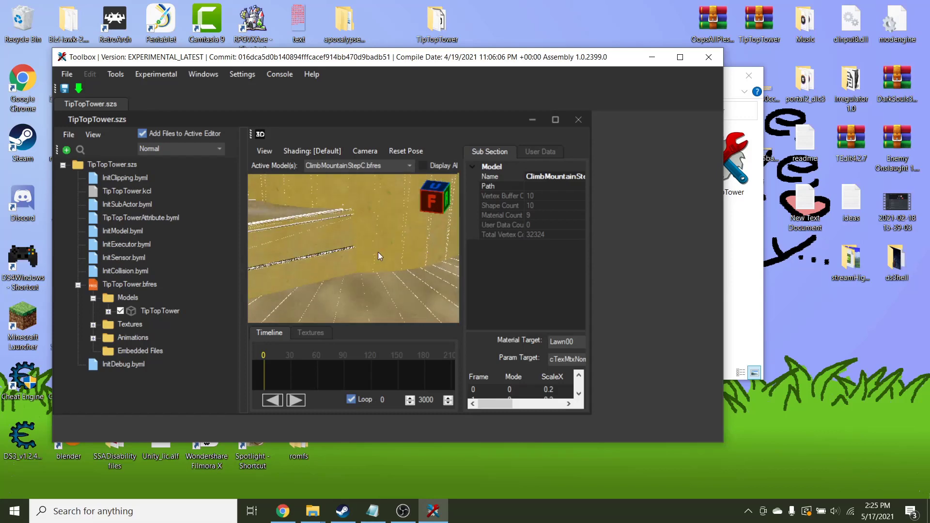
- Expand the Textures folder, maximize the editor and compare the Soil00_DS albedo, normal and specular textures with the tower
double_click(130, 324)
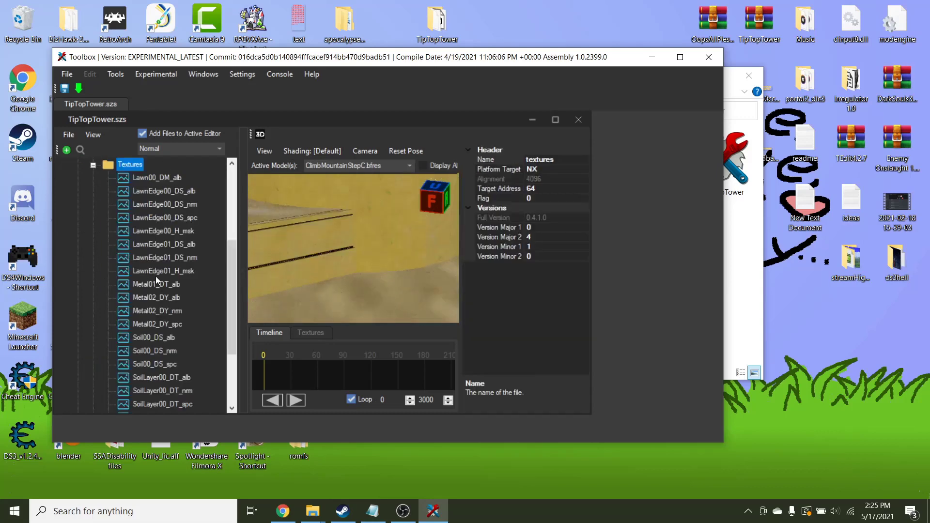
scroll(155, 276, "down", 1)
left_click(155, 310)
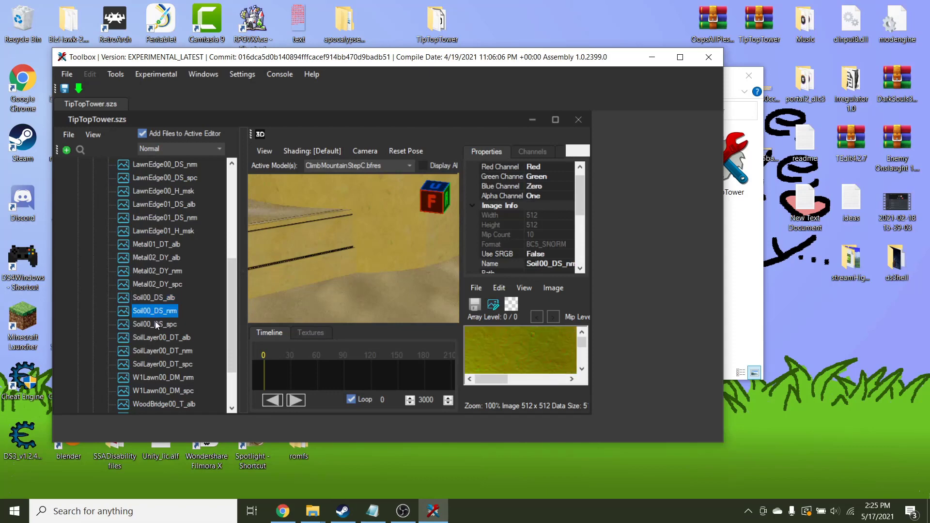
left_click(155, 324)
left_click(555, 120)
left_click(101, 309)
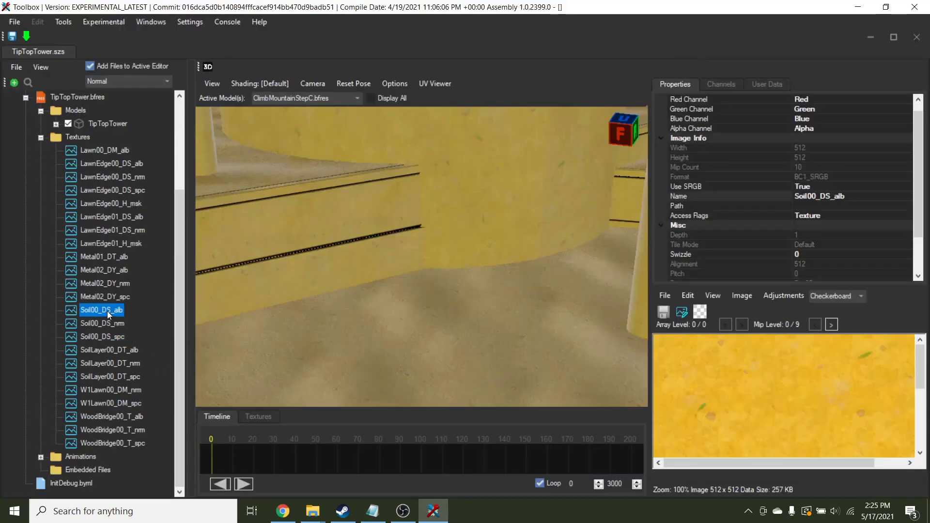
left_click(102, 323)
left_click(107, 336)
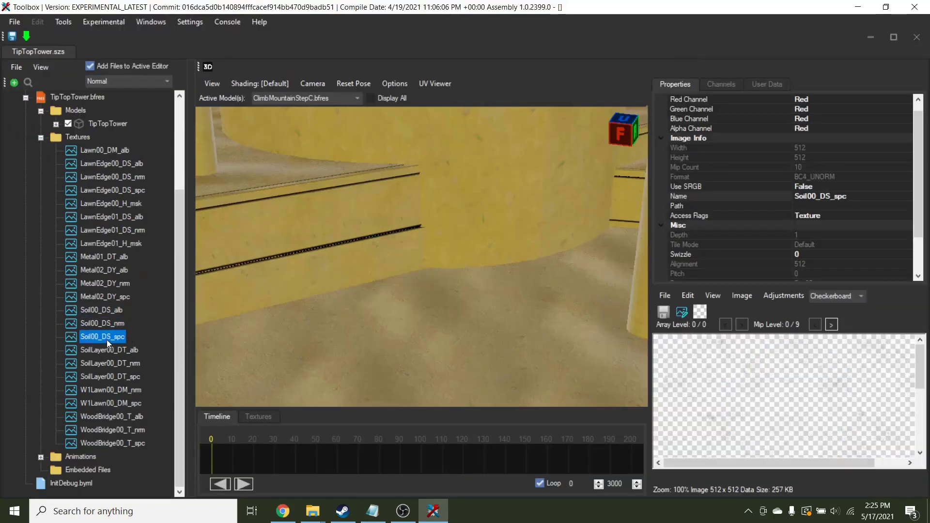
scroll(401, 251, "down", 5)
left_click_drag(401, 251, 428, 251)
scroll(428, 251, "down", 3)
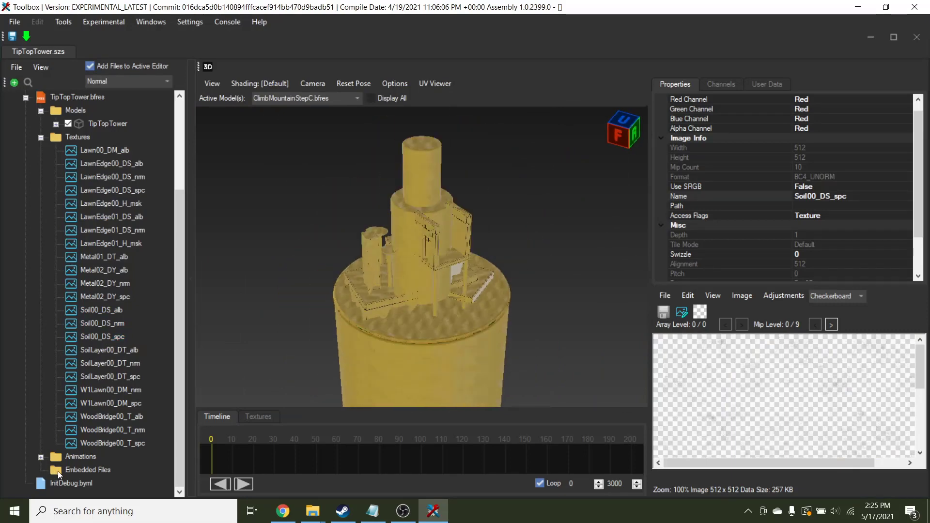
- Expand the TipTopTower model's Materials folder and examine which textures and tower parts its materials use
double_click(97, 127)
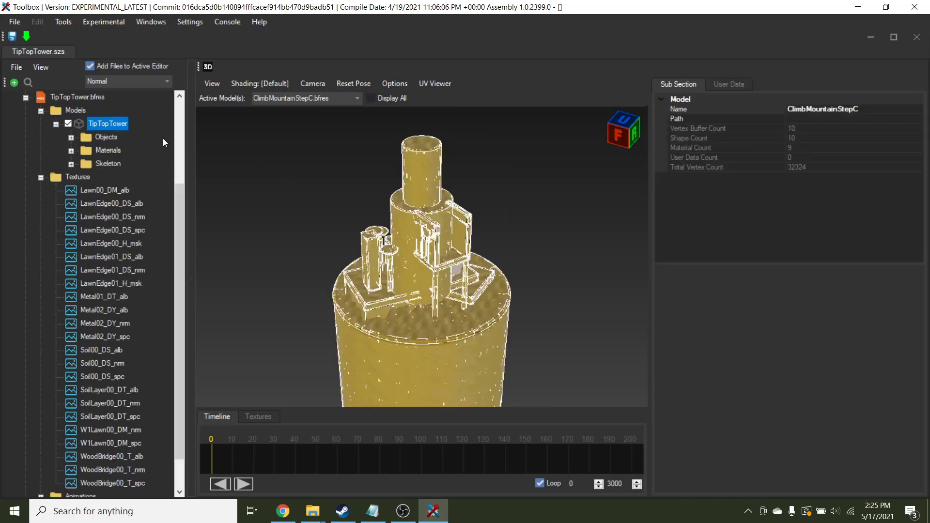
left_click(55, 125)
left_click(54, 125)
left_click(107, 139)
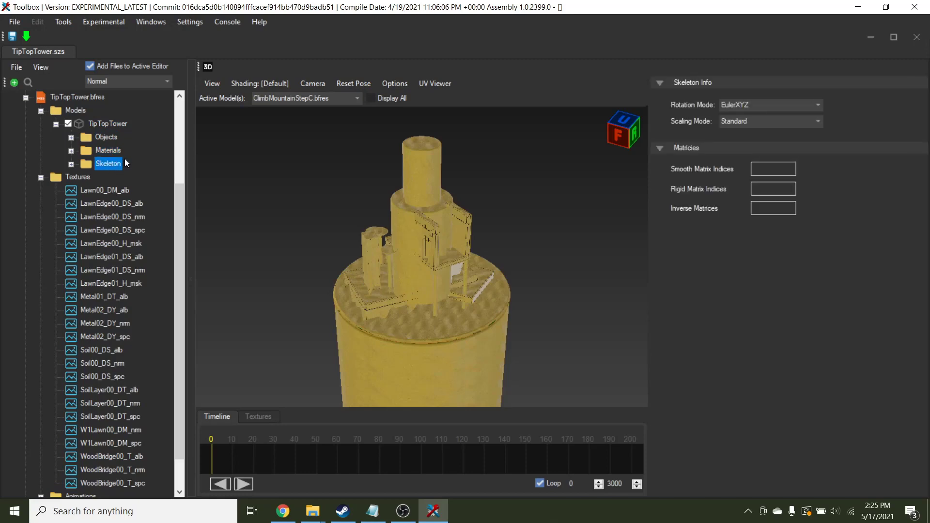
double_click(112, 153)
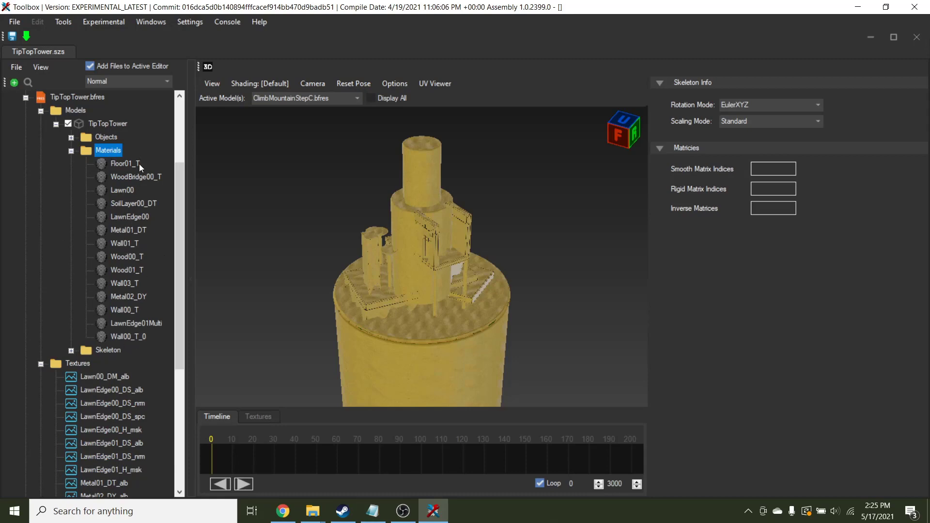
left_click(139, 164)
left_click(146, 177)
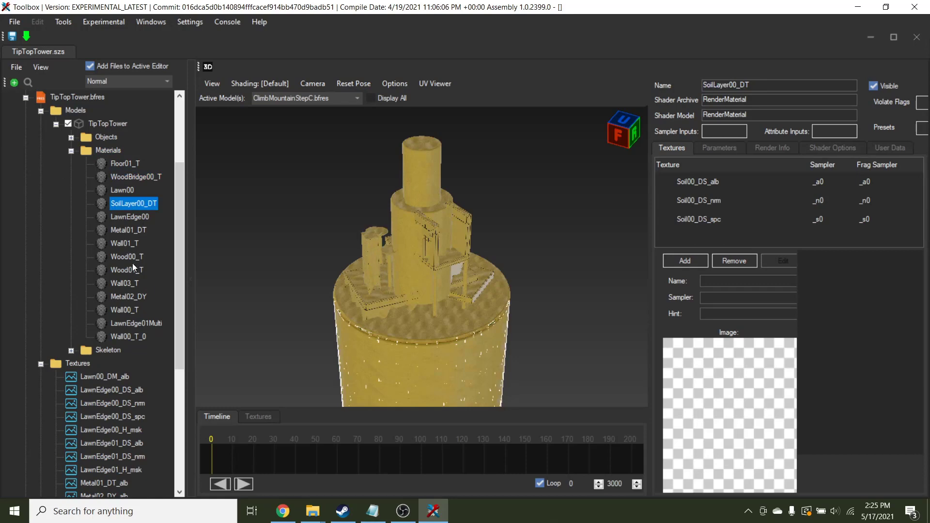
left_click(127, 270)
- Import the Lawn00 material file into the TipTopTower model's Materials folder
right_click(105, 151)
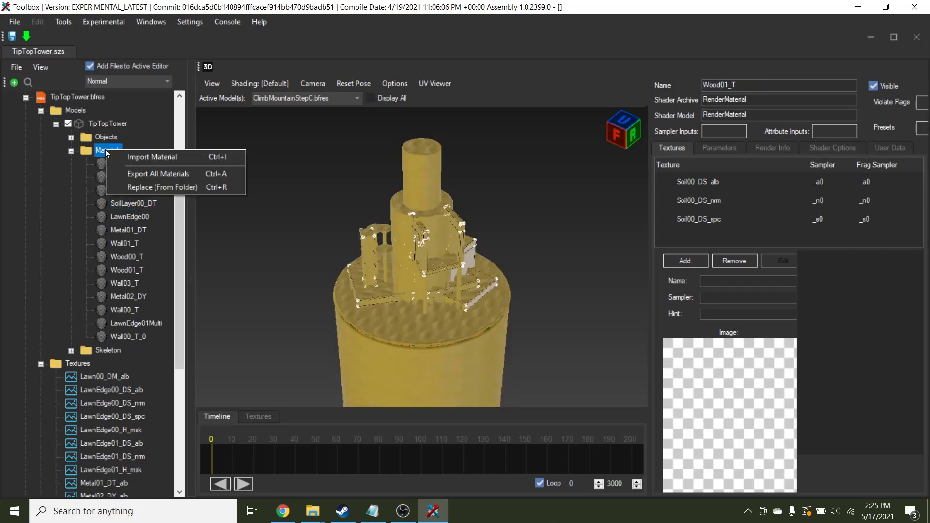
left_click(103, 148)
right_click(103, 148)
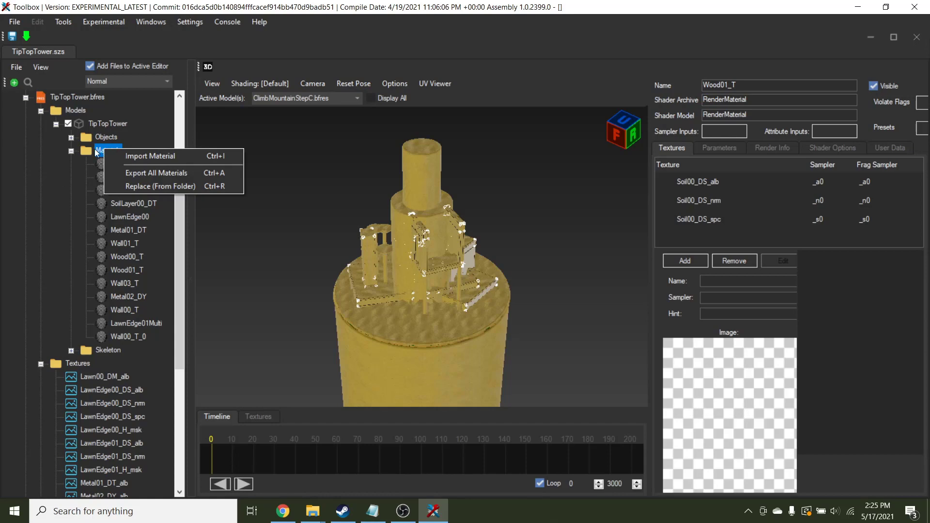
left_click(159, 156)
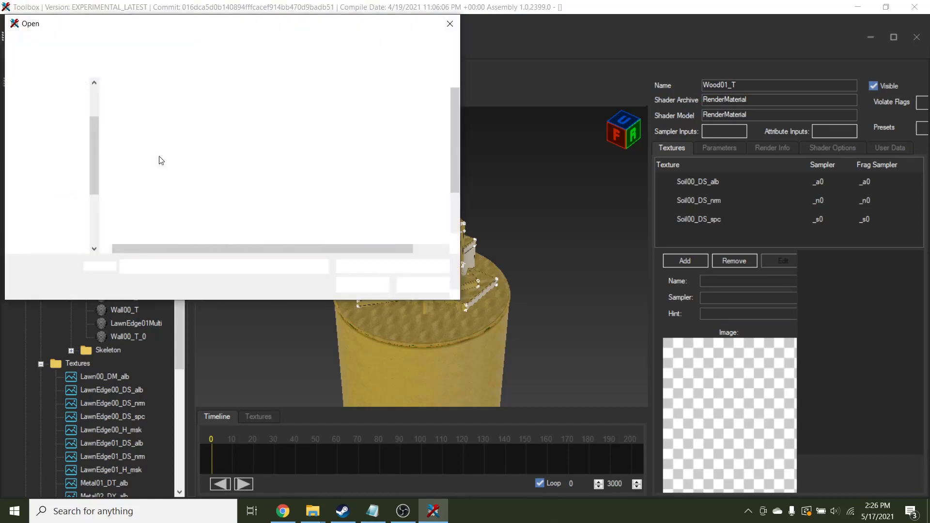
left_click(193, 116)
left_click(356, 284)
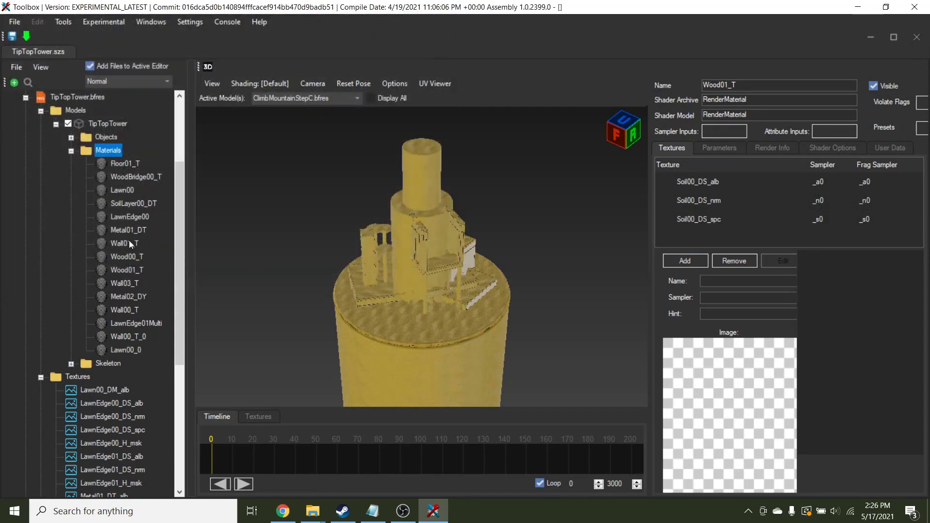
- Assign the Lawn00_0 material to the Cylinder object in the model's Objects folder and check the tower's top surfaces
left_click_drag(531, 284, 490, 272)
double_click(116, 137)
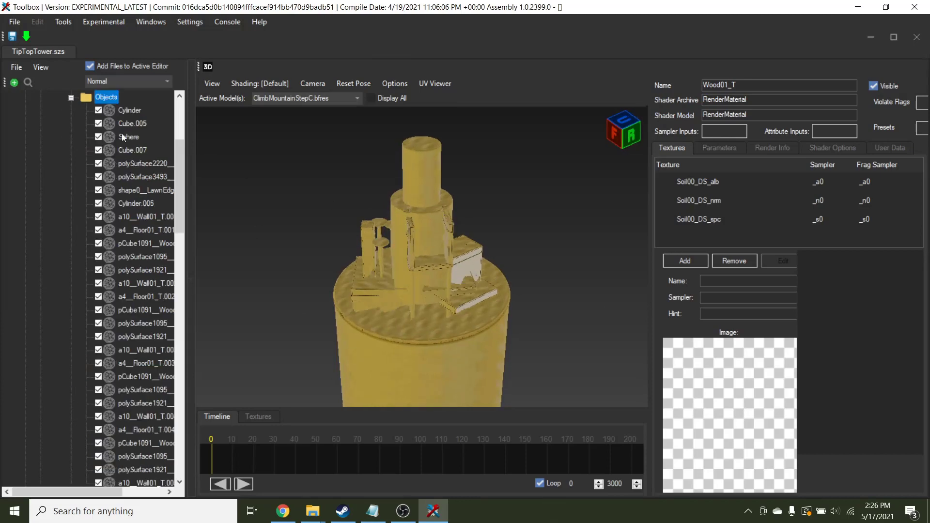
left_click(131, 111)
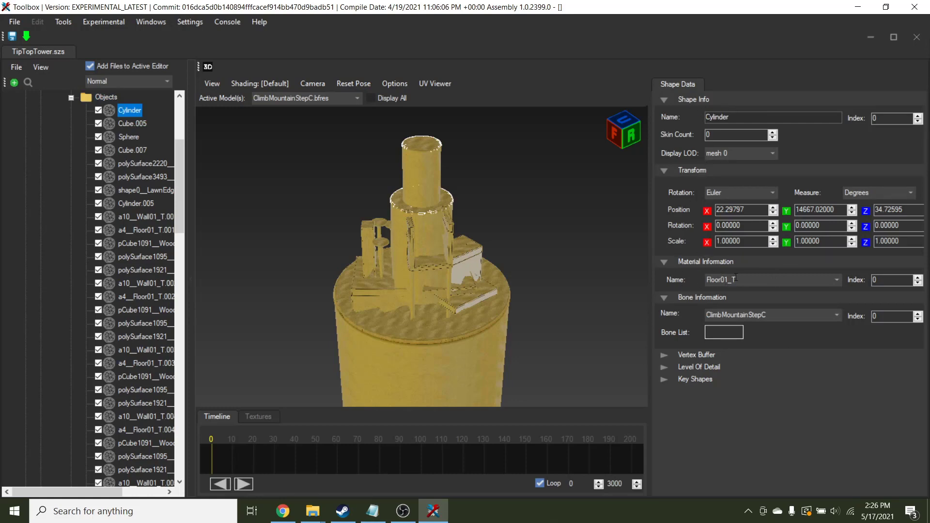
left_click(834, 279)
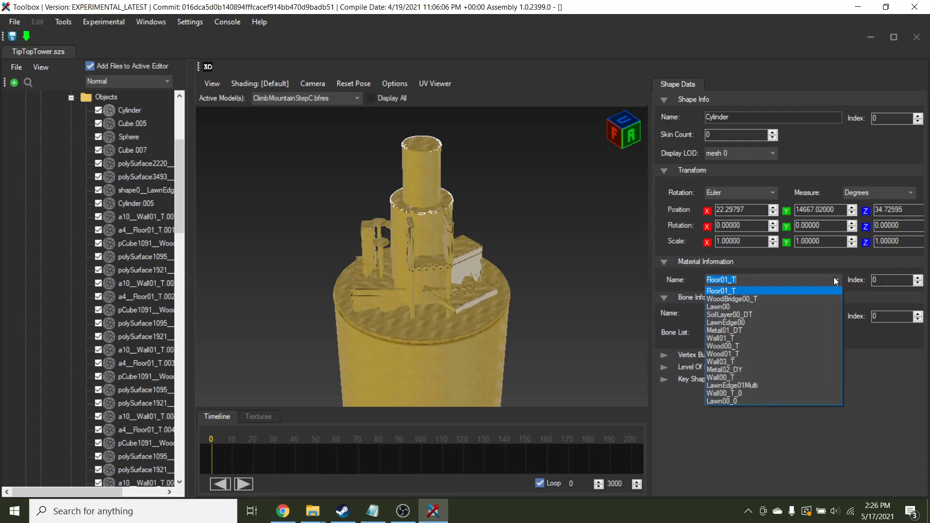
left_click(758, 401)
right_click_drag(539, 190, 533, 361)
scroll(444, 256, "up", 5)
right_click_drag(522, 194, 520, 251)
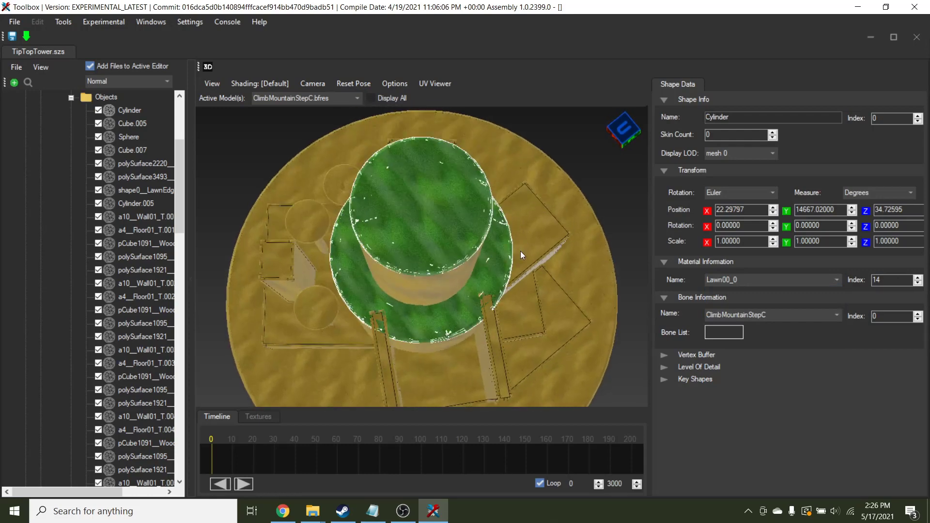
right_click_drag(478, 281, 477, 194)
scroll(147, 223, "down", 15)
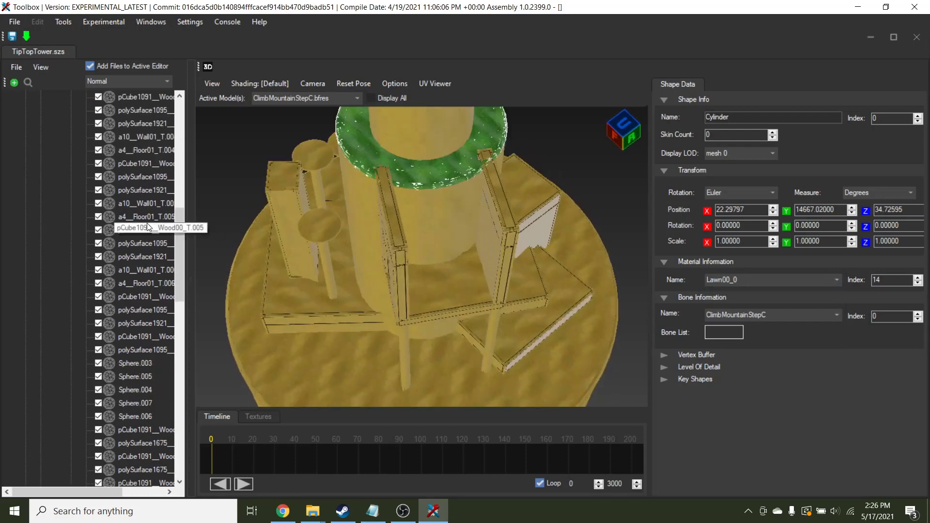
right_click(73, 212)
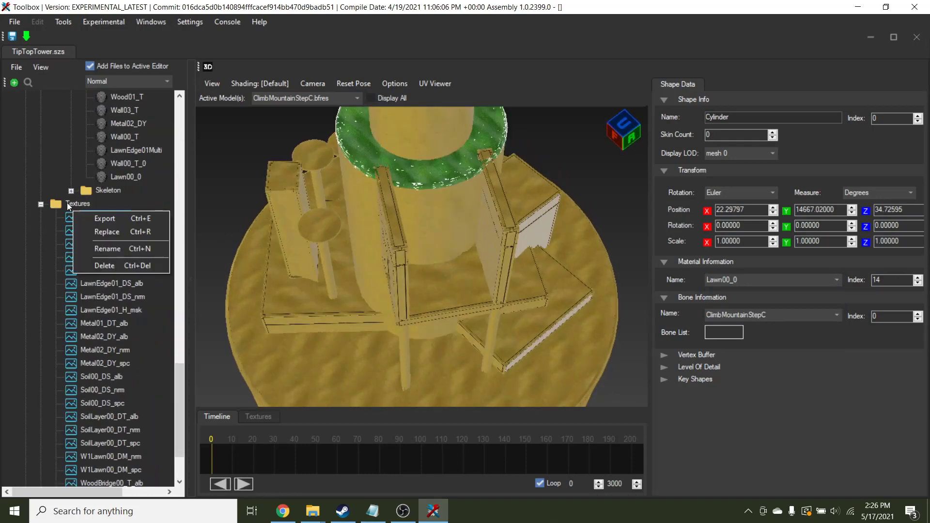
right_click(65, 202)
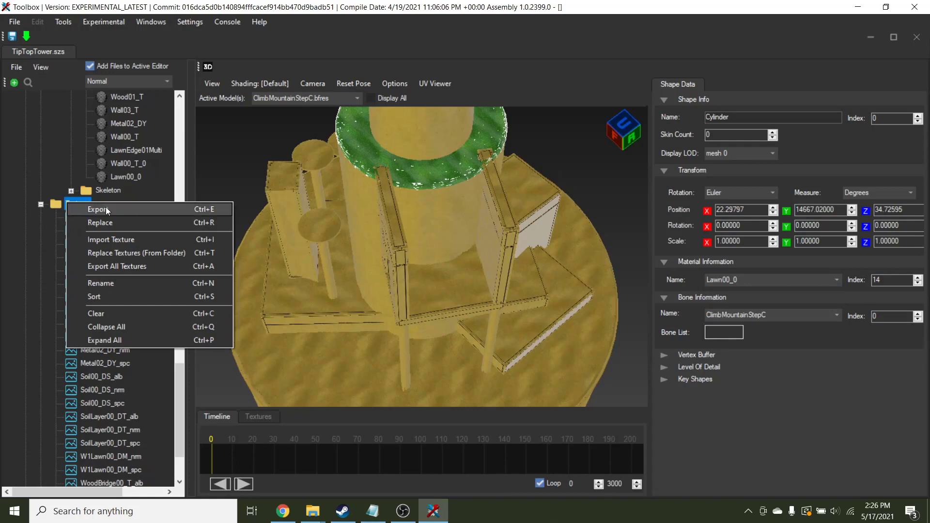
left_click(124, 241)
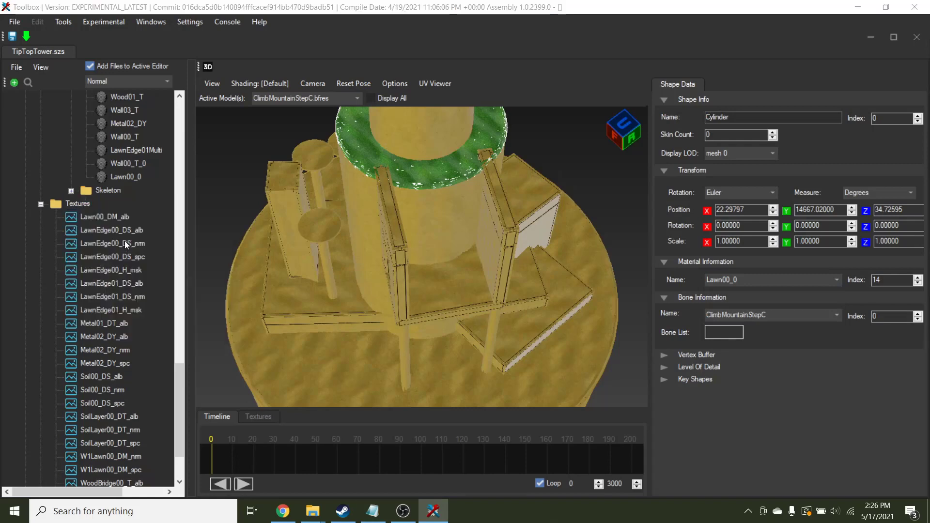
left_click(62, 45)
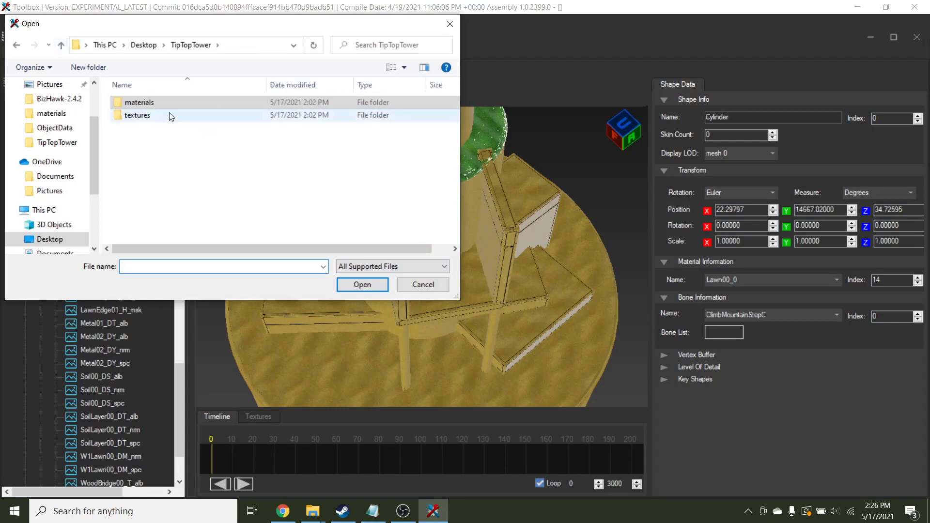
double_click(170, 114)
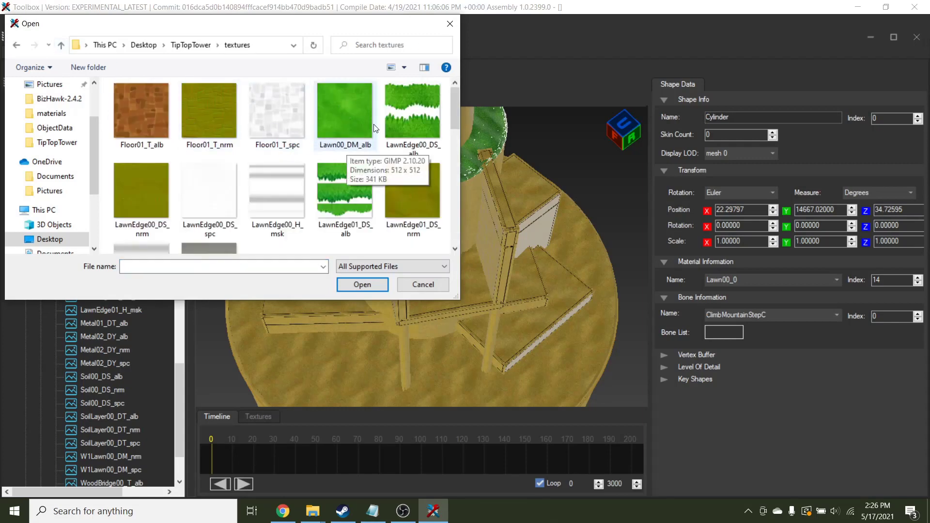
left_click(351, 126)
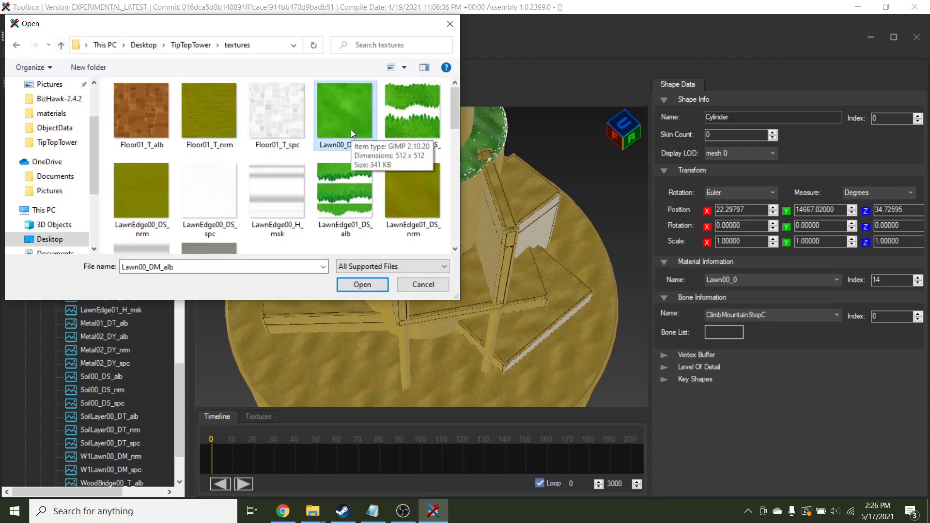
left_click(362, 282)
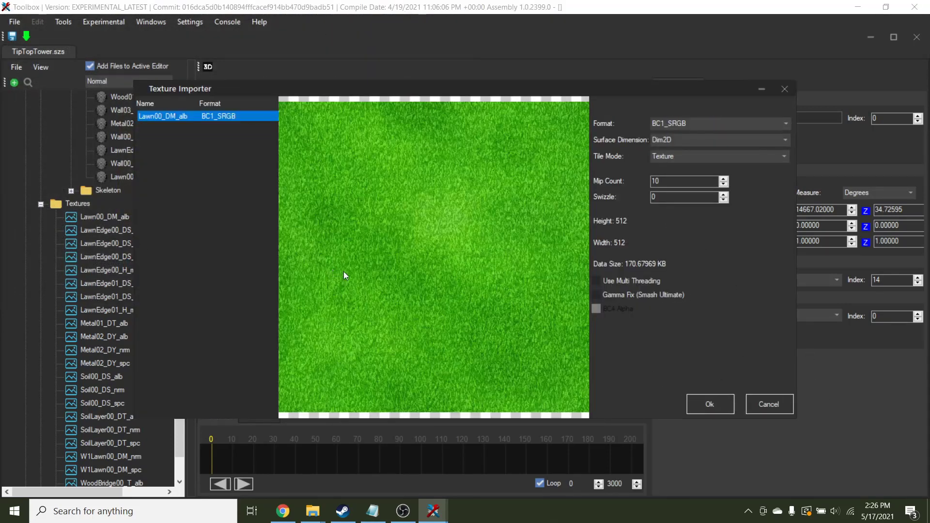
left_click(778, 408)
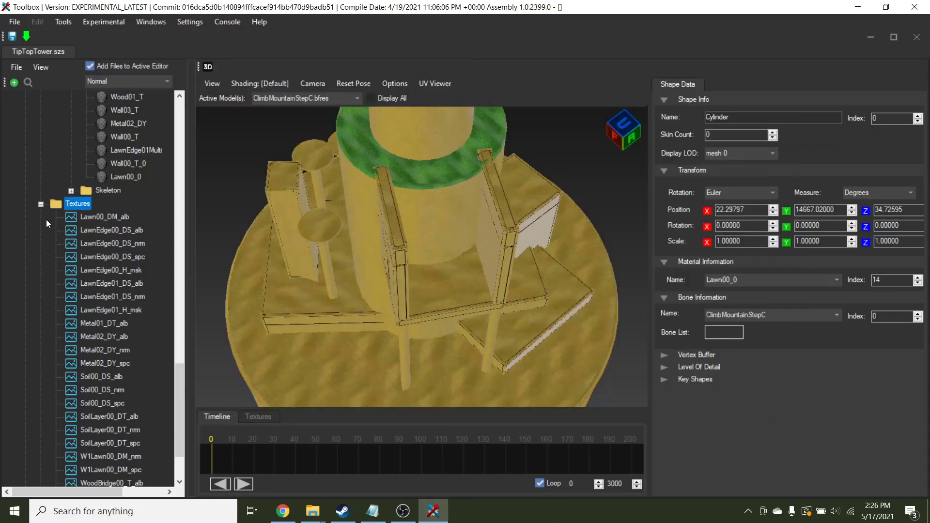
- Inspect the Lawn00_DM_alb texture used by the Lawn00_0 material and view the tower from farther away
scroll(145, 271, "up", 2)
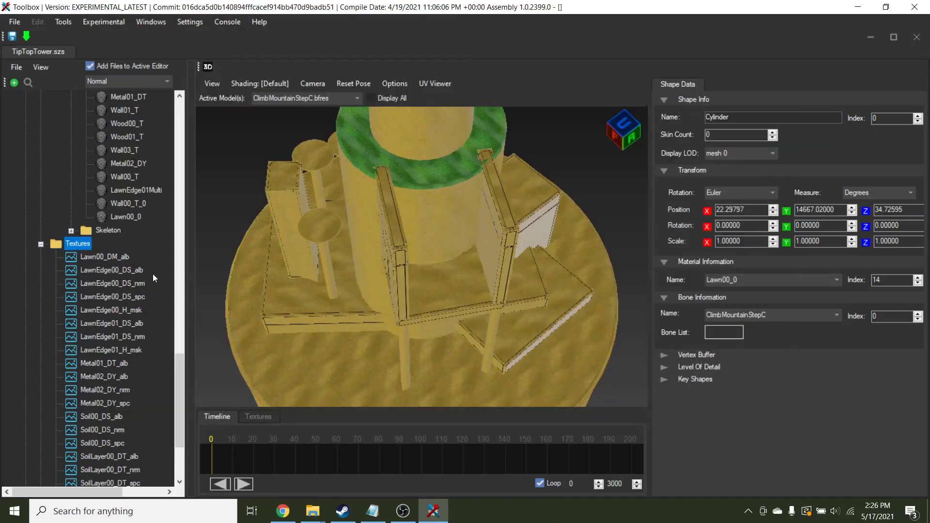
left_click(132, 260)
left_click(727, 185)
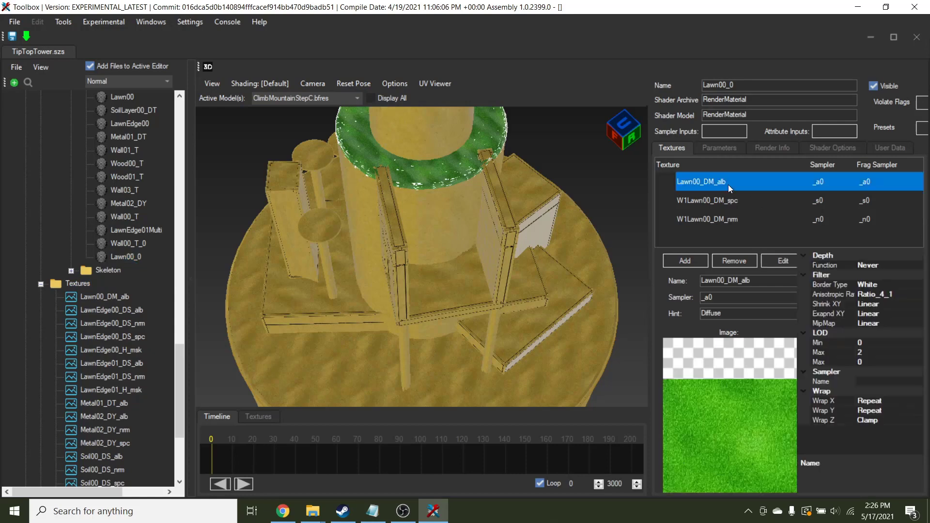
left_click_drag(548, 213, 499, 149)
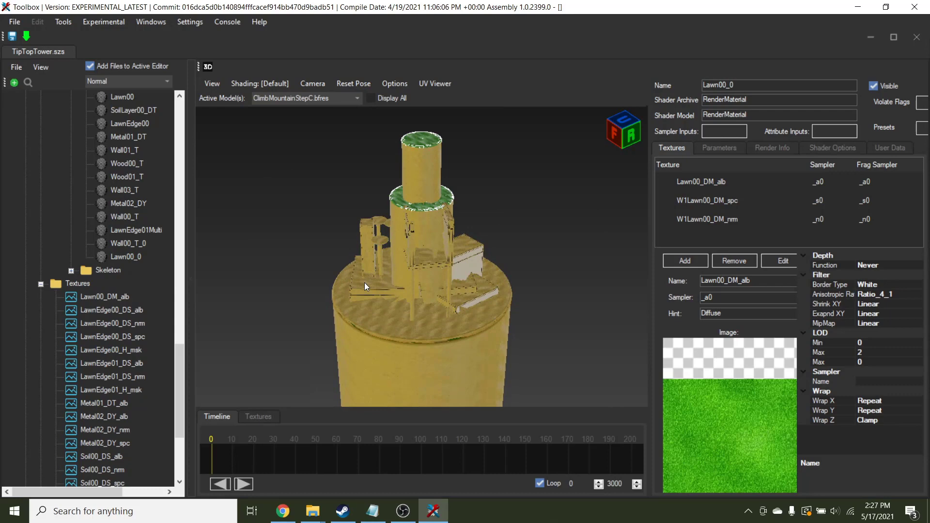
- Look through the TipTopTower model's Objects list and check the material assigned to polySurface1675__Wall00_T.003
scroll(130, 283, "up", 20)
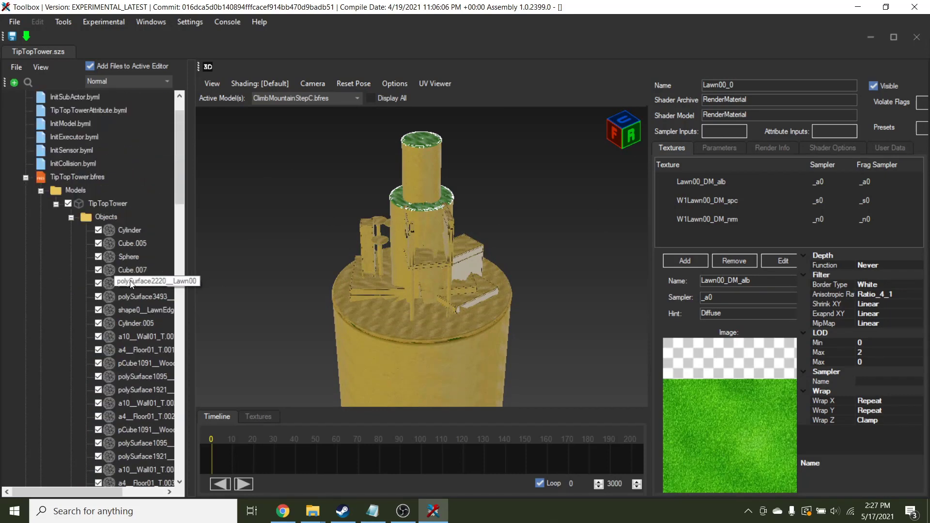
scroll(129, 280, "down", 8)
scroll(129, 280, "down", 7)
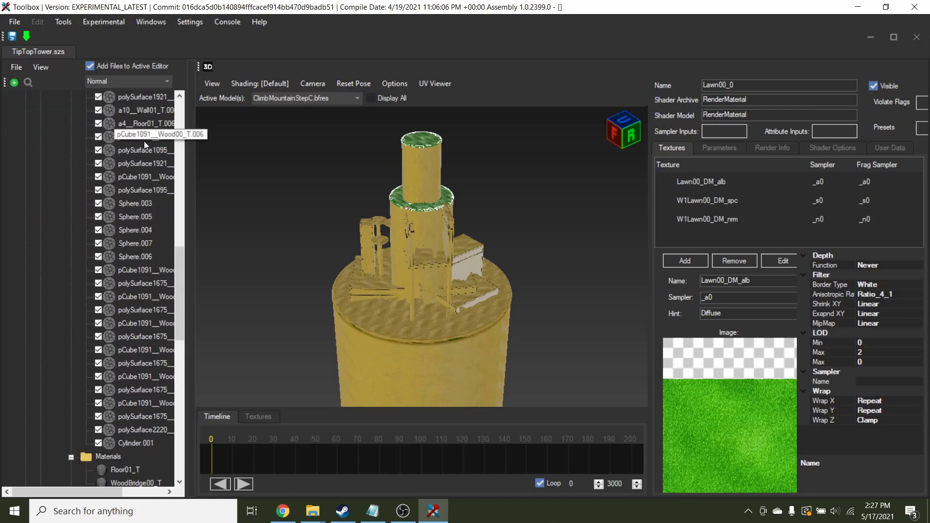
left_click(138, 257)
left_click(136, 306)
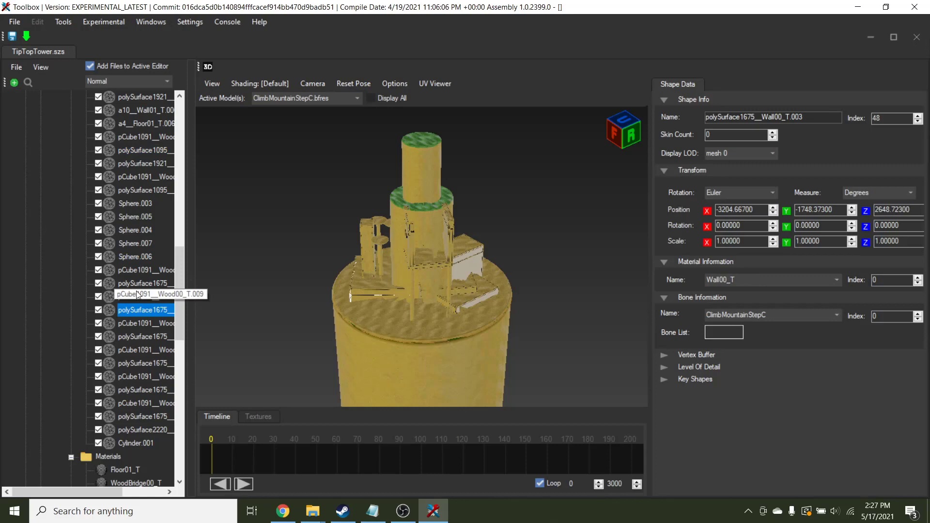
- Collapse the Objects and Materials folders of the TipTopTower model
scroll(138, 293, "up", 15)
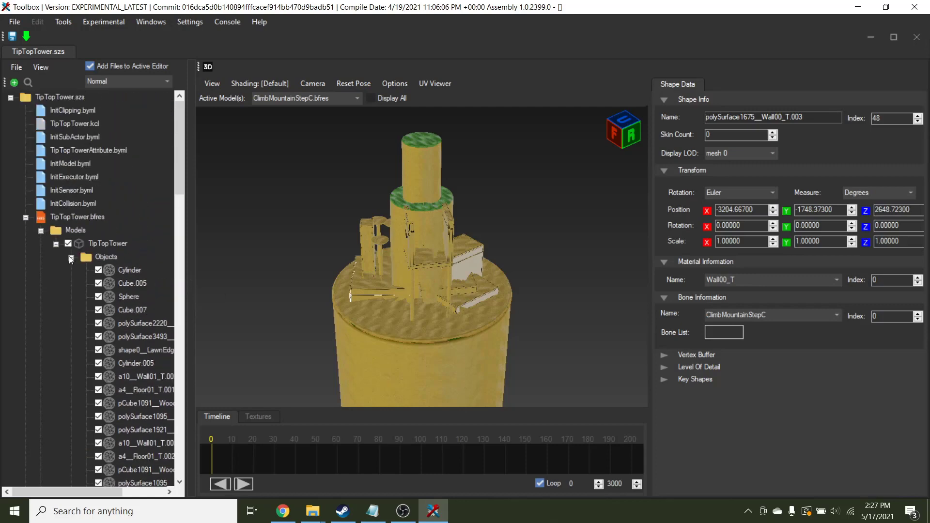
left_click(71, 257)
left_click(71, 271)
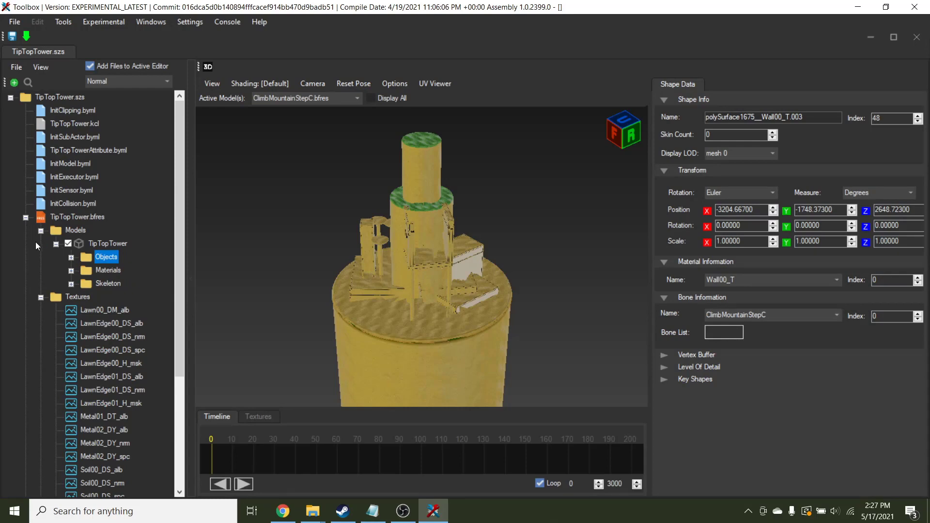
- Open TipTopTower.kcl as a 3D collision model and inspect its existing collision mesh
left_click(77, 124)
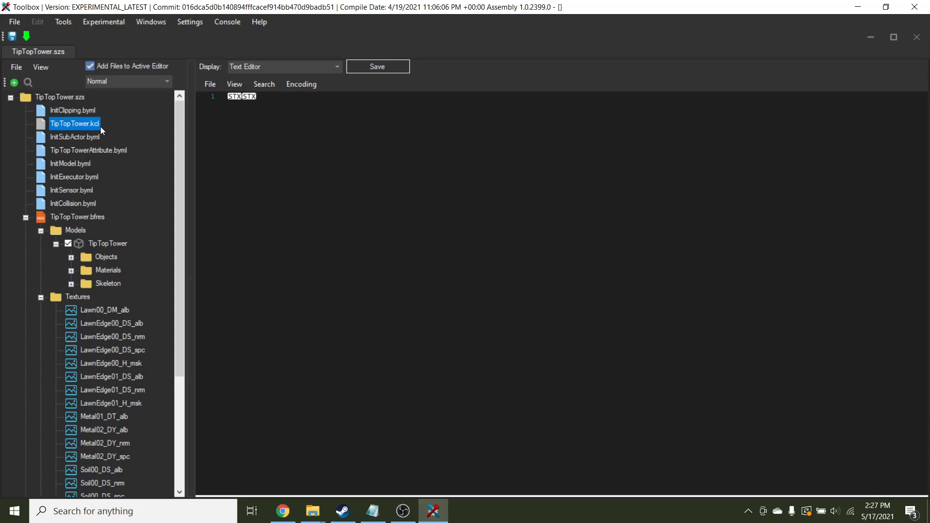
double_click(85, 129)
right_click_drag(472, 278, 670, 322)
scroll(671, 322, "up", 8)
right_click_drag(668, 273, 664, 301)
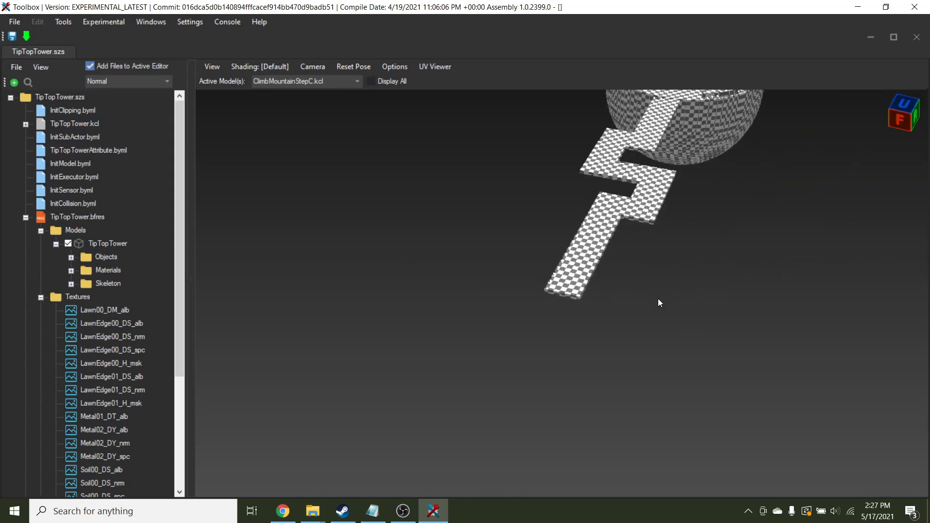
scroll(646, 286, "down", 5)
right_click(69, 123)
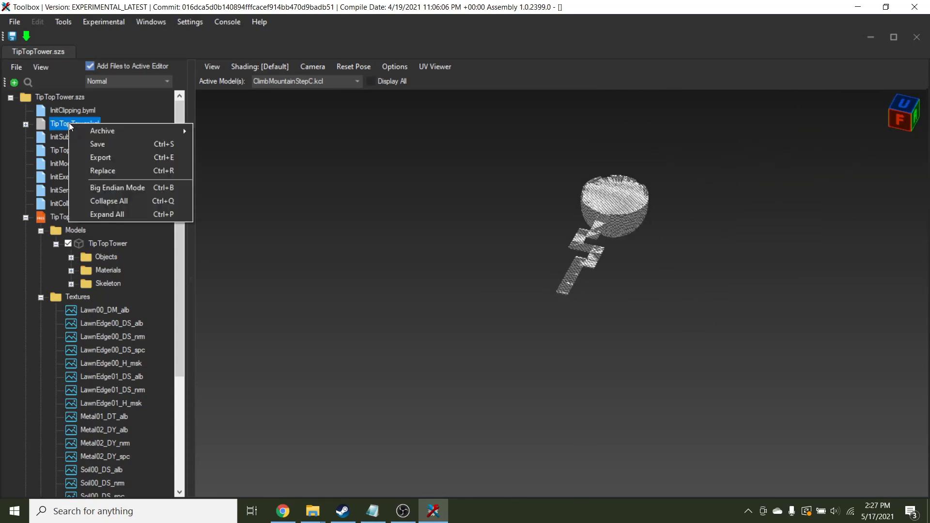
left_click(105, 171)
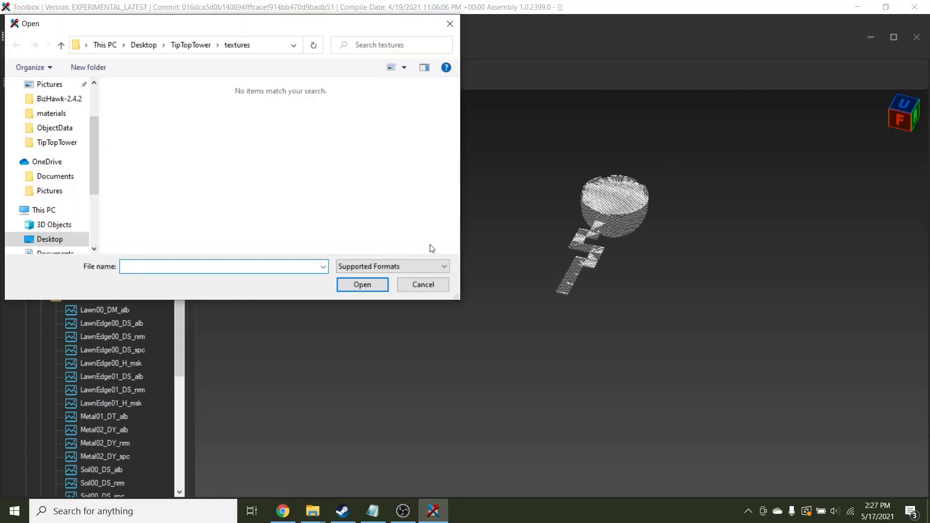
left_click(425, 285)
right_click(71, 127)
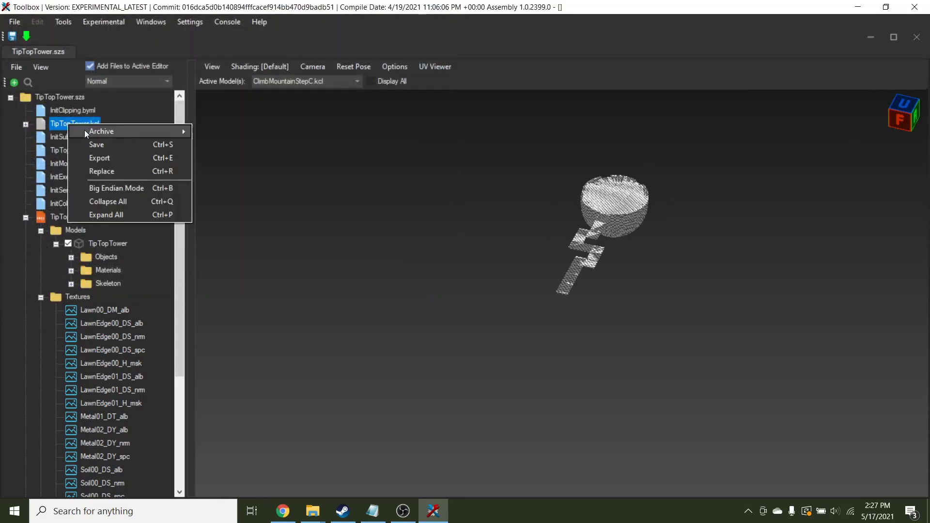
left_click(71, 125)
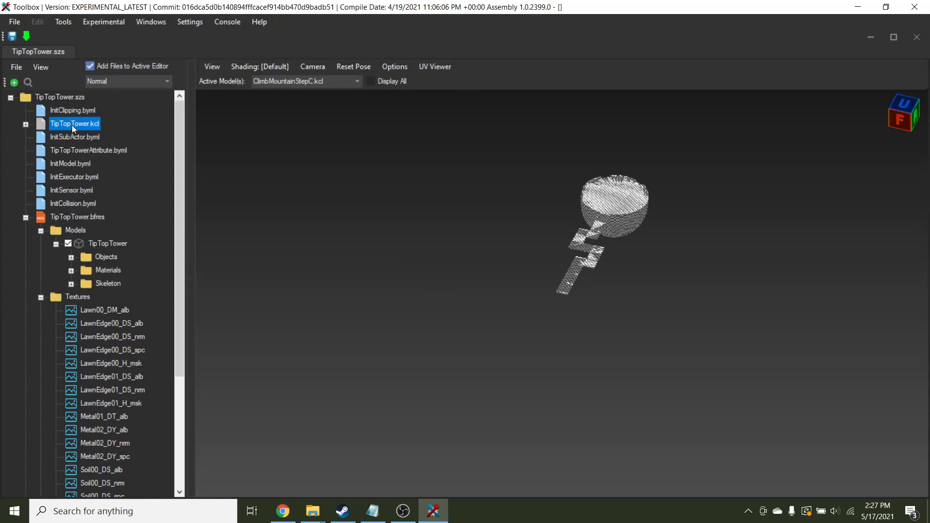
double_click(73, 125)
left_click(26, 124)
right_click(84, 129)
- Replace the TipTopTower.kcl collision with the NewTowerStepColl object from the TipTopTower folder on the Desktop
right_click(64, 127)
left_click(112, 177)
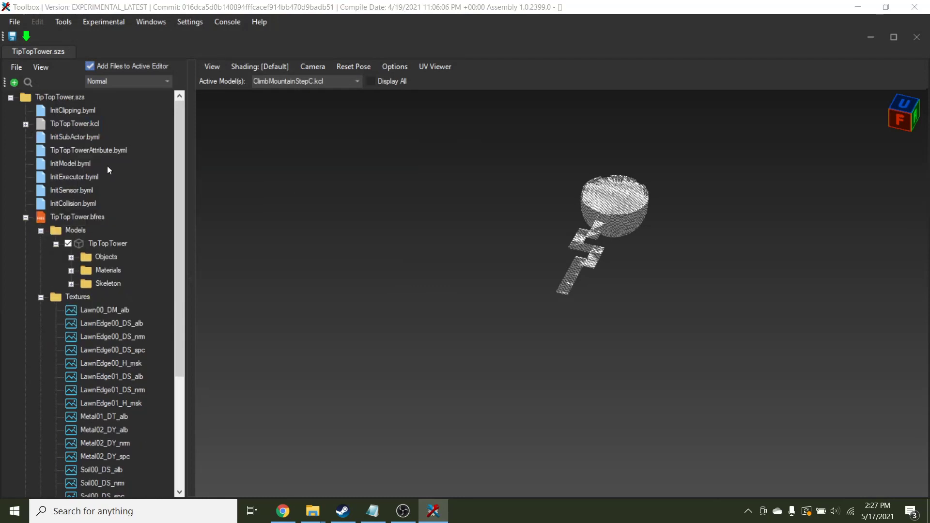
left_click(60, 45)
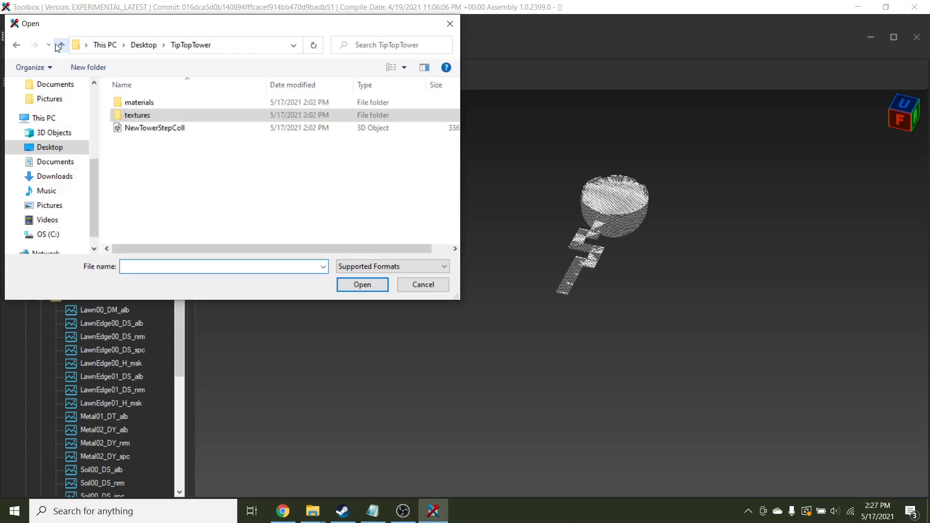
left_click(178, 130)
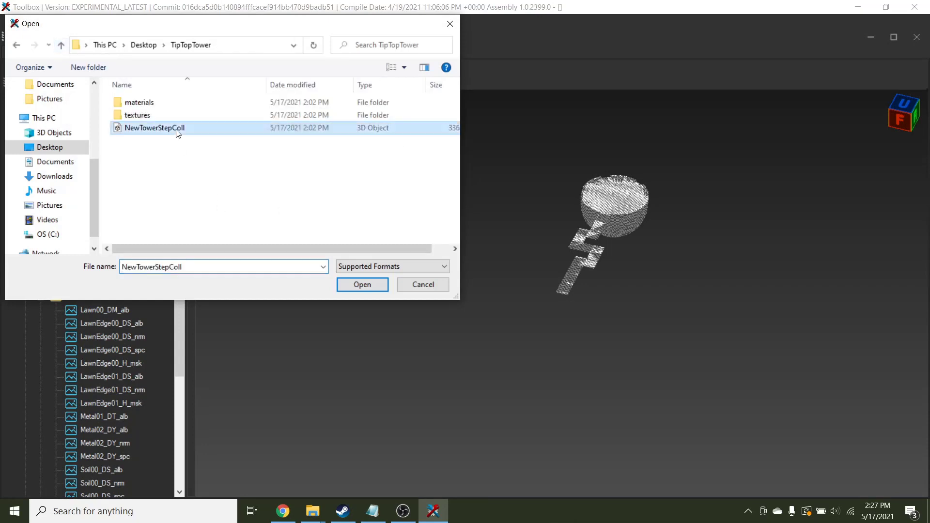
left_click(362, 285)
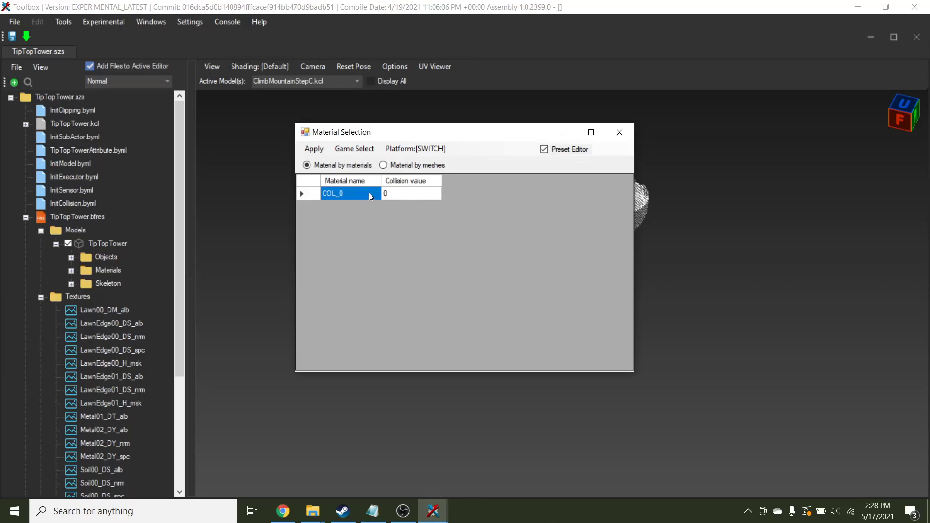
- Compare assigning the collision materials by meshes and by materials
left_click(383, 165)
left_click(308, 165)
left_click(383, 164)
left_click(316, 166)
left_click(385, 165)
left_click(332, 166)
- Set the collision preset game to Mario 3D World and the platform to SWITCH
left_click(365, 149)
left_click(362, 161)
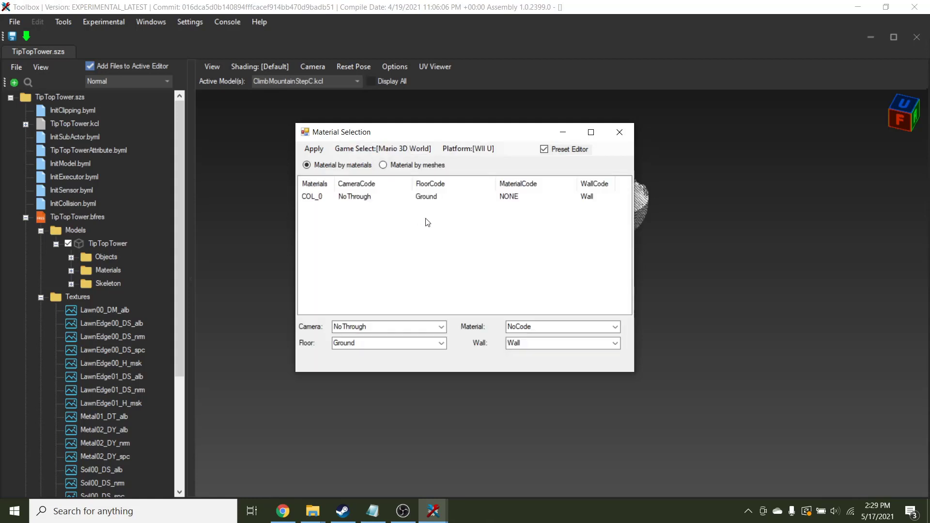
left_click(467, 148)
left_click(472, 242)
- Review the collision codes of COL_0, choosing Wall as its wall code and keeping NoThrough for the camera
left_click(445, 199)
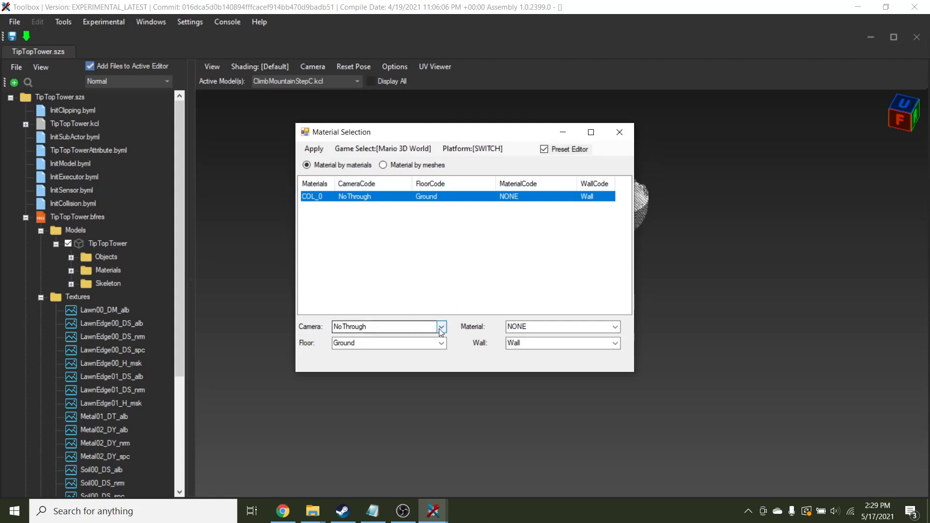
left_click(557, 342)
left_click(614, 347)
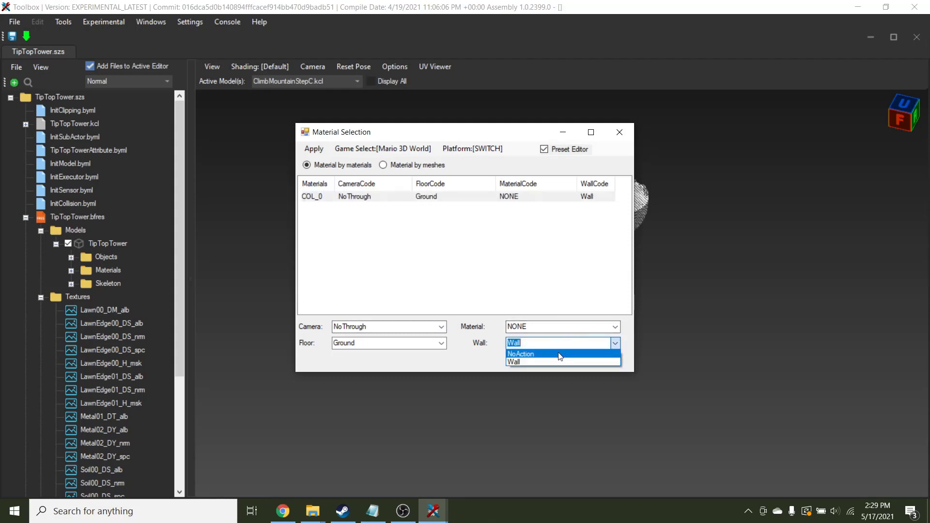
left_click(526, 363)
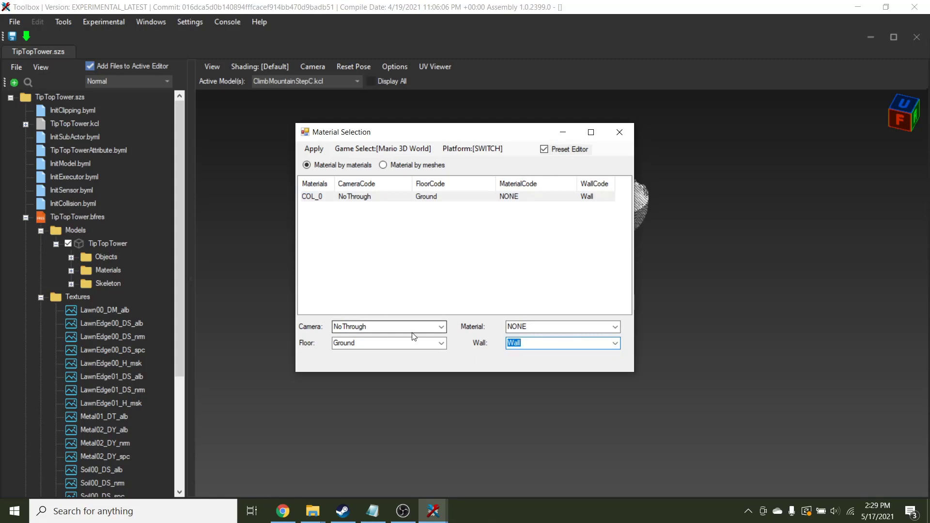
left_click(443, 328)
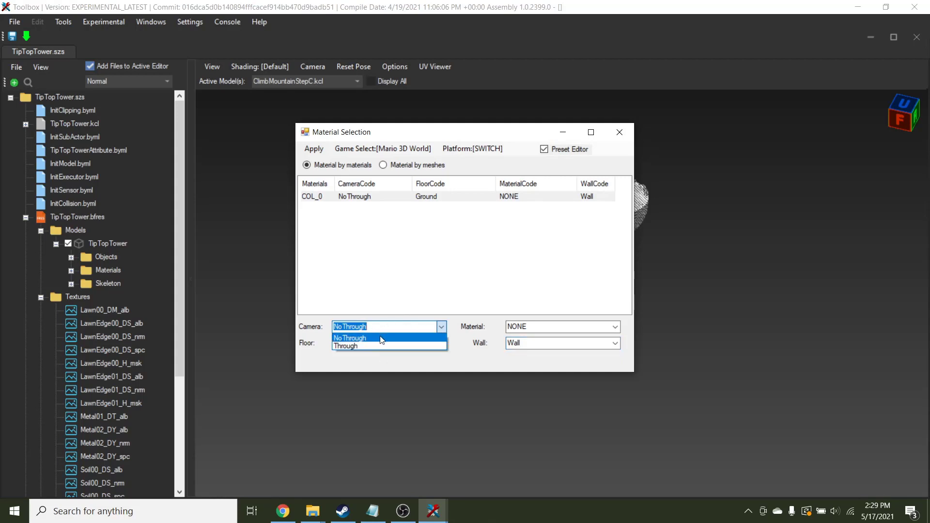
left_click(443, 328)
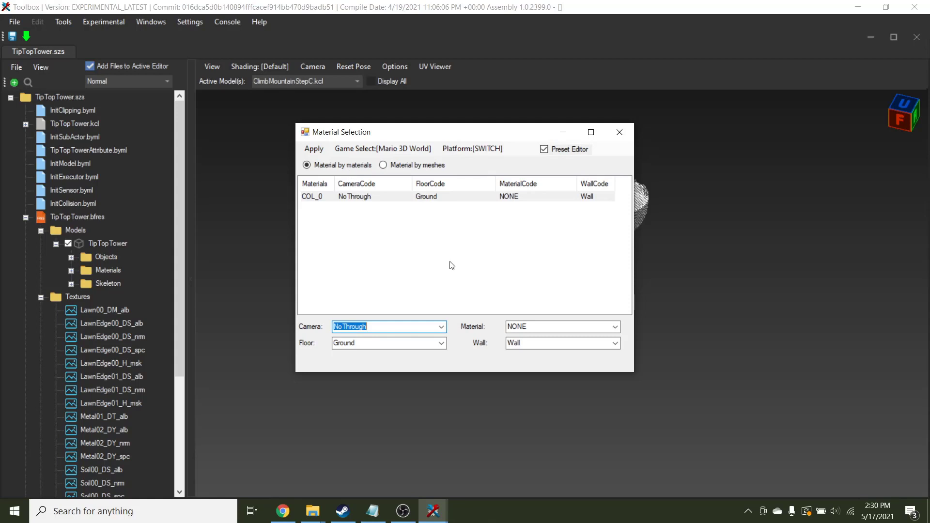
- Assign the collision codes by meshes and set COL_0's material code to Lawn, trying Ice and Stone along the way
left_click(442, 166)
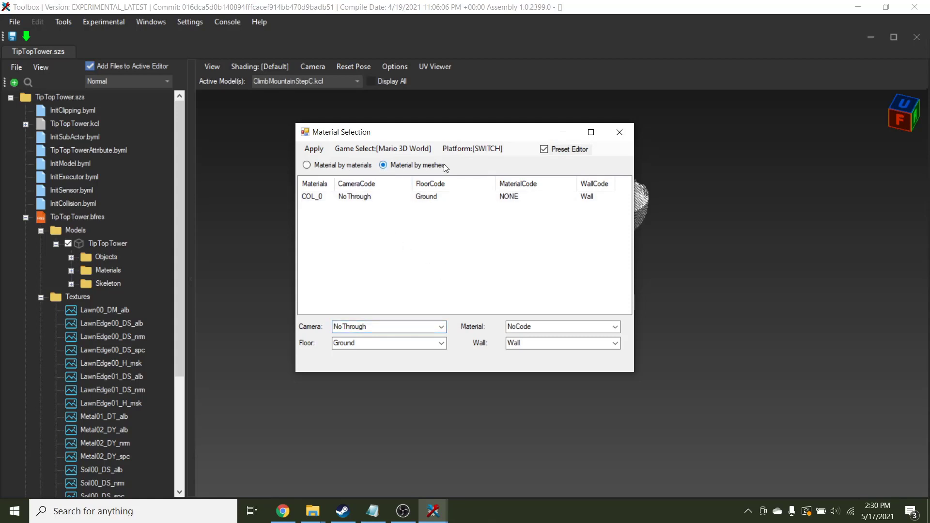
left_click(450, 197)
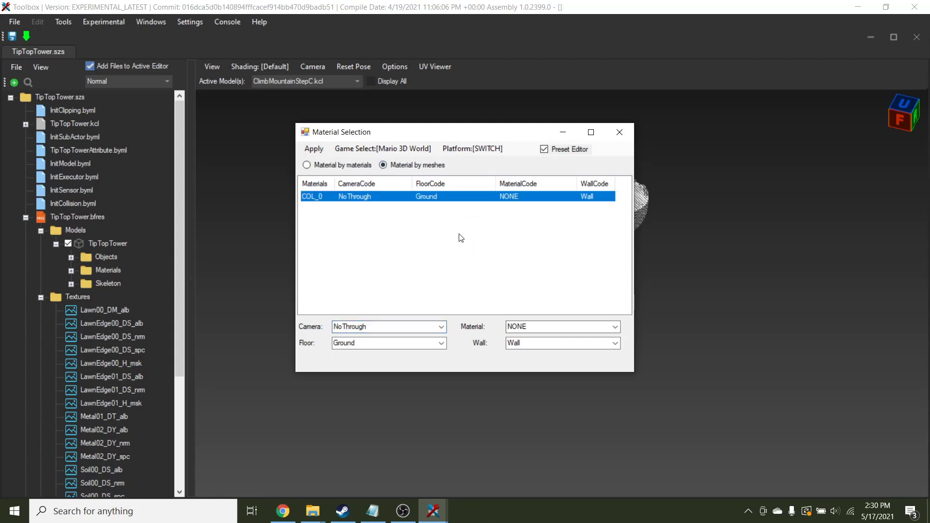
left_click(614, 328)
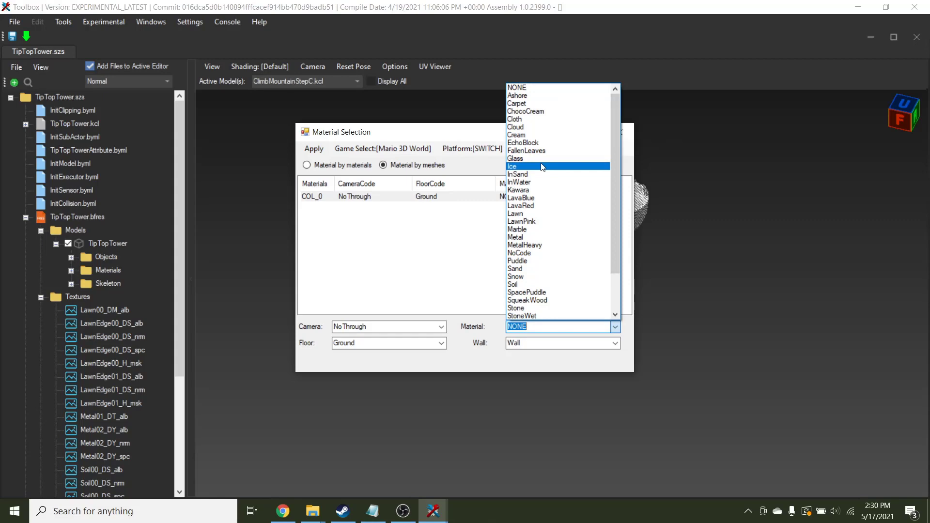
left_click(543, 167)
left_click(616, 326)
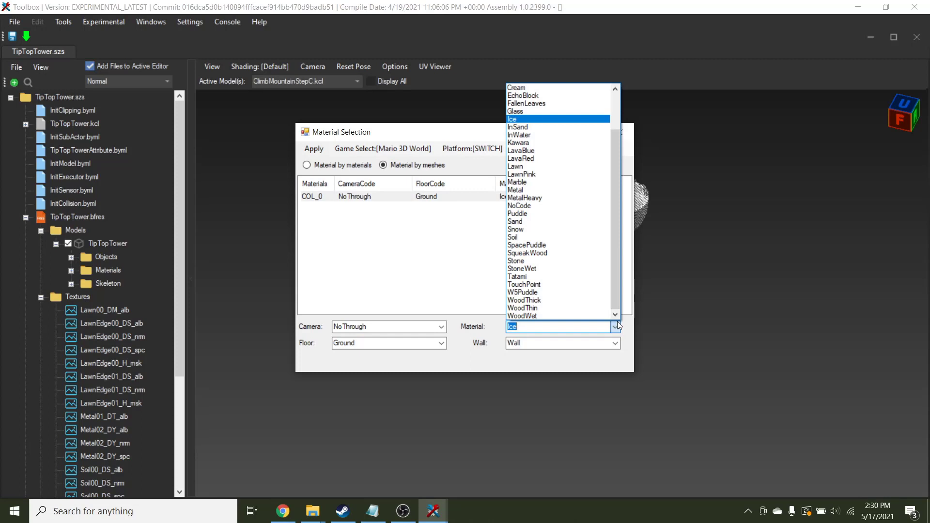
left_click(528, 261)
left_click(615, 327)
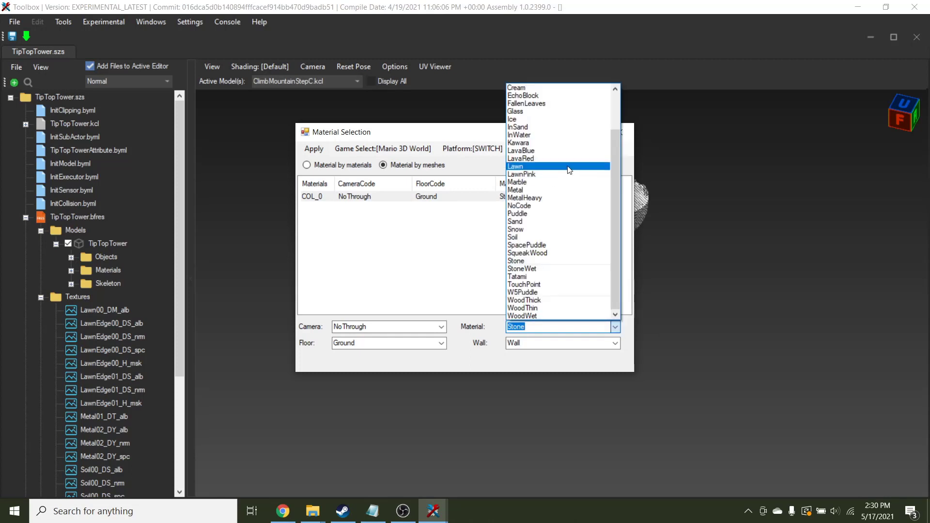
left_click(570, 167)
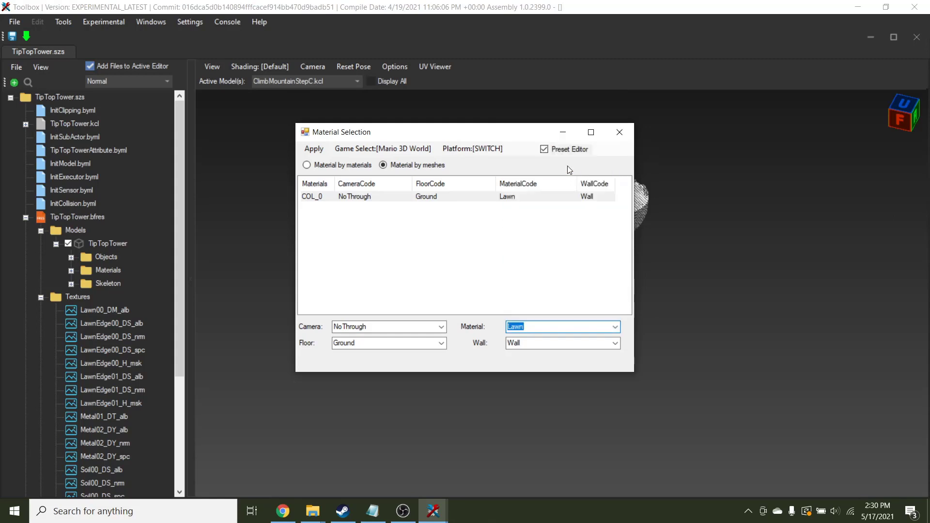
- Review the available material codes and try to set the collision material to Metal
left_click(616, 327)
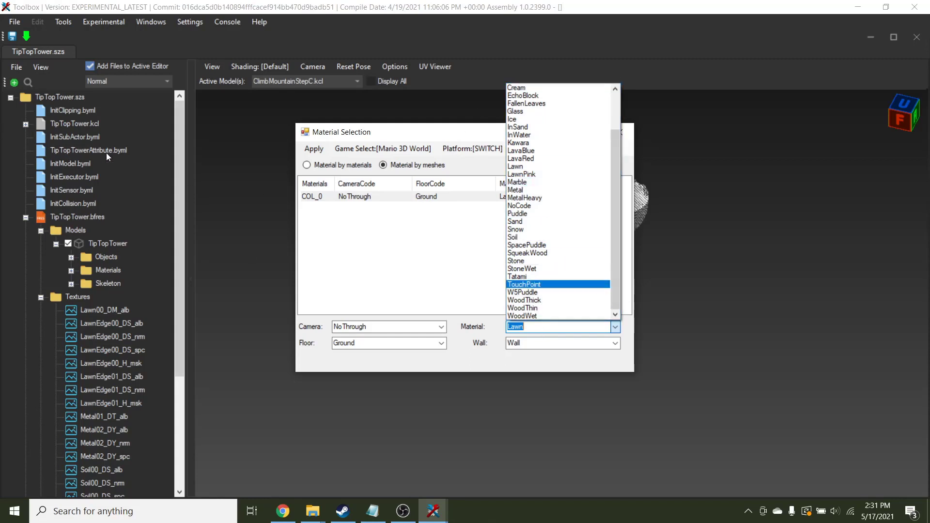
left_click(446, 292)
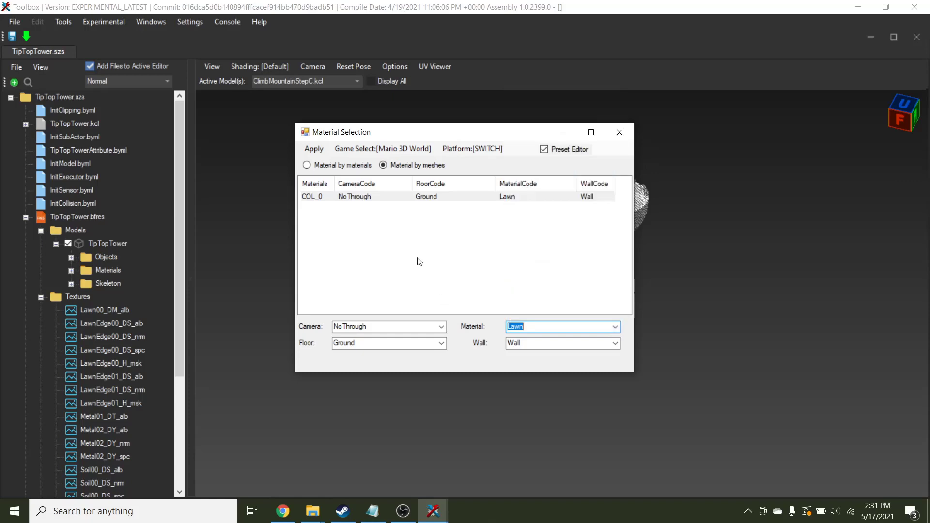
left_click(368, 203)
left_click(615, 326)
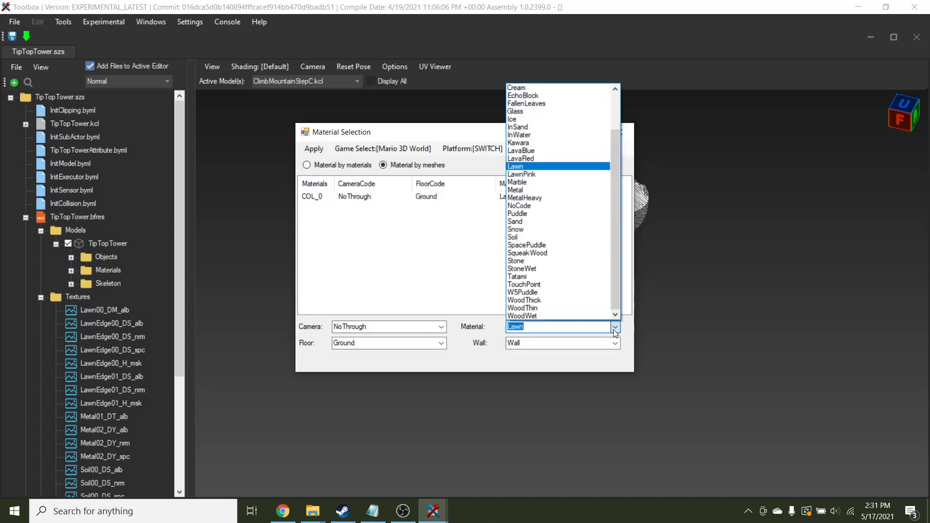
scroll(534, 203, "up", 2)
scroll(533, 203, "down", 1)
scroll(533, 202, "up", 2)
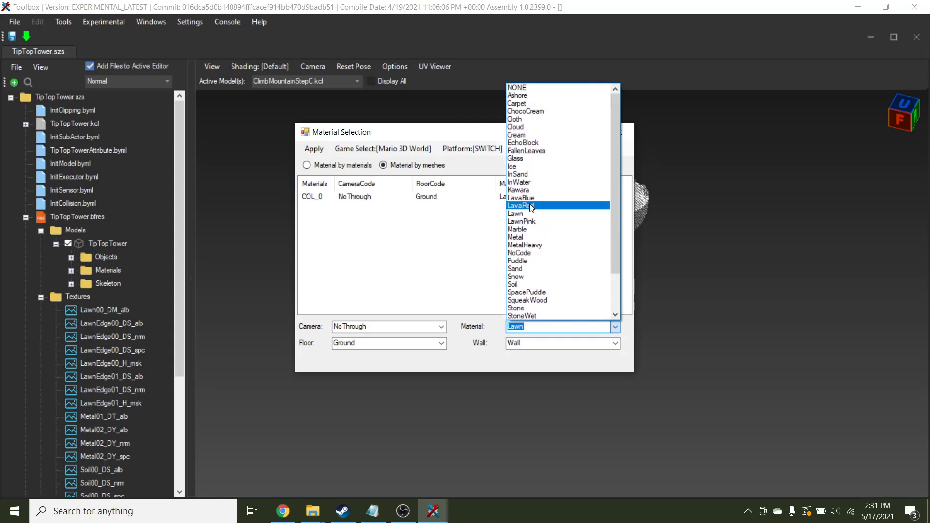
left_click(533, 235)
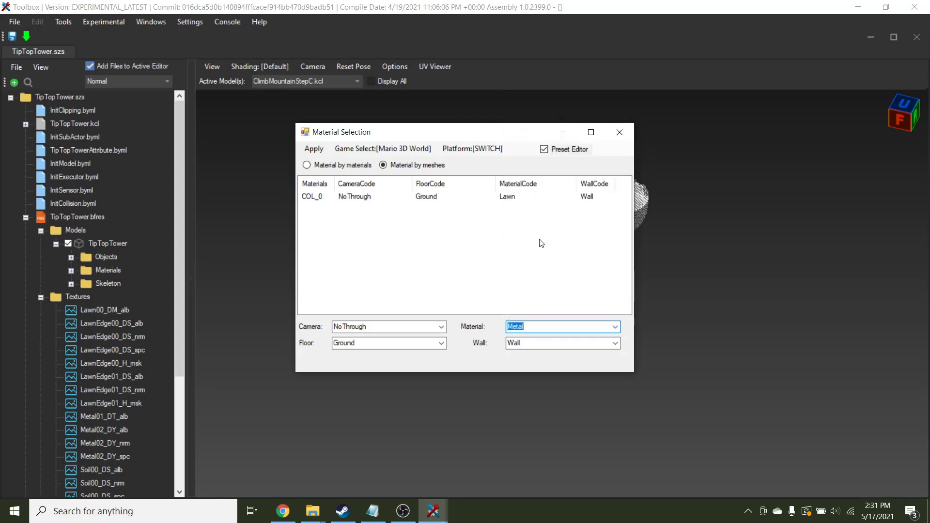
- Choose Ground as the floor code and apply the material selection to create the collision
left_click(443, 343)
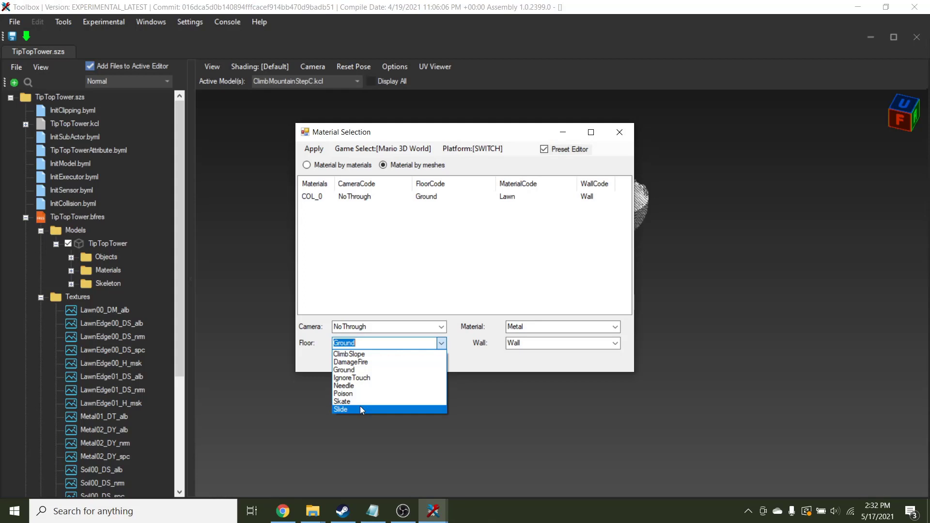
left_click(374, 371)
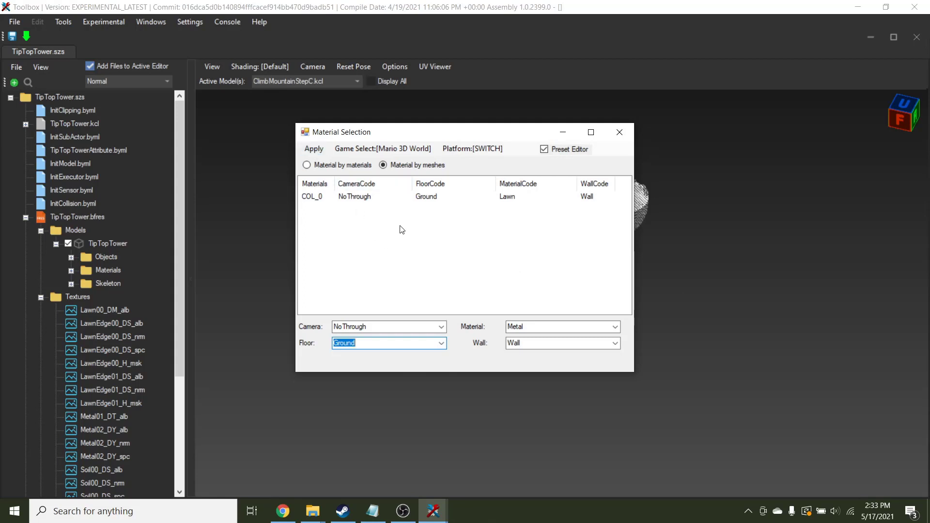
left_click(313, 149)
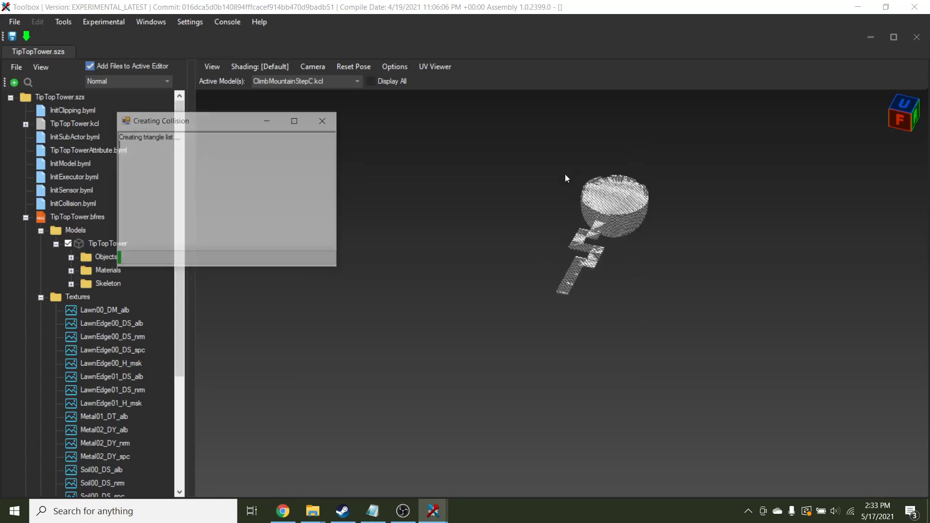
- Examine the TipTopTower.kcl collision from several angles and compare its shape with the TipTopTower model
left_click_drag(634, 316, 370, 276)
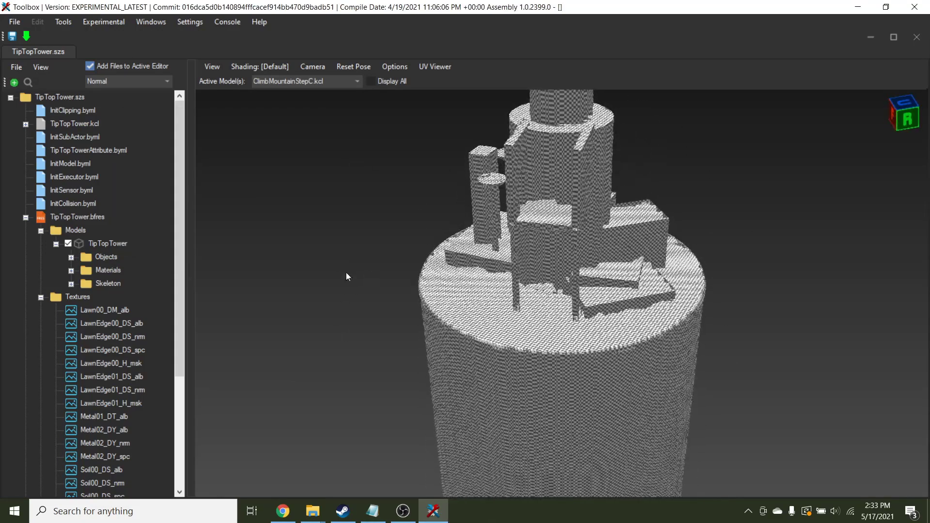
left_click_drag(572, 250, 561, 368)
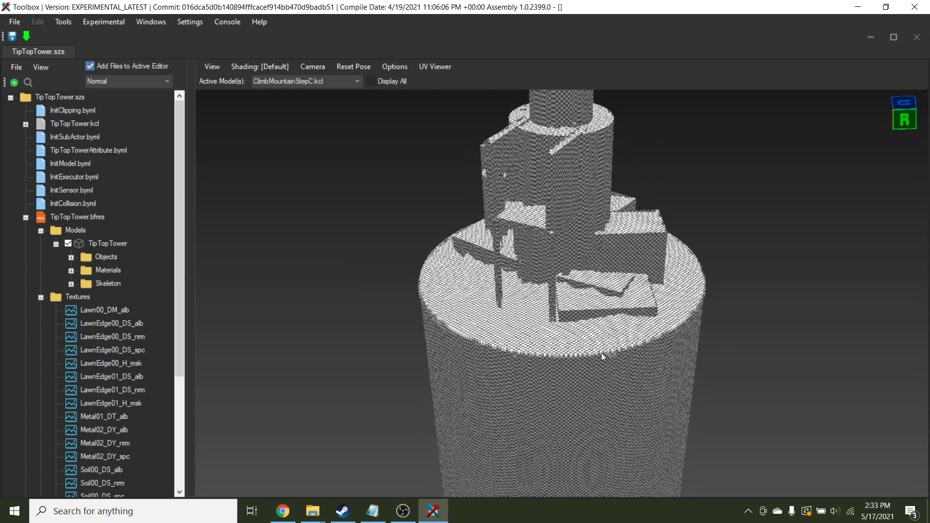
left_click(102, 243)
left_click(69, 124)
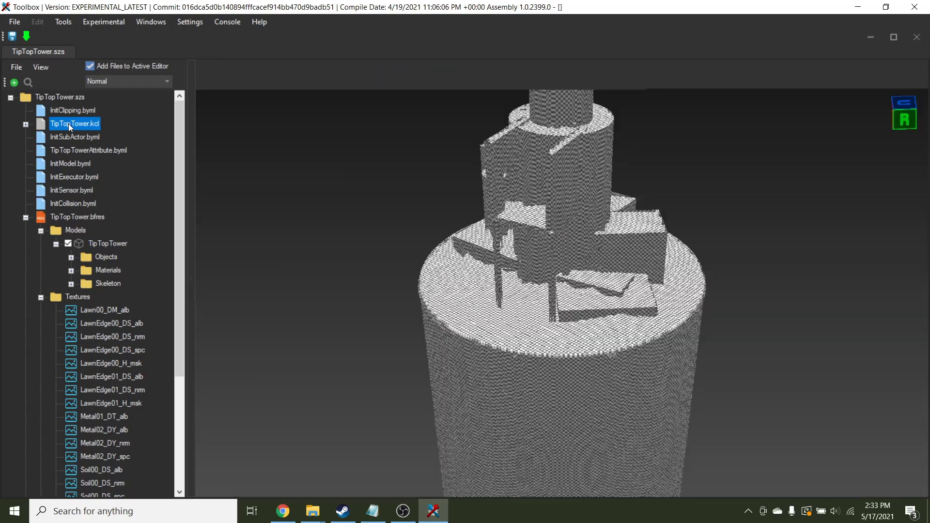
left_click(104, 243)
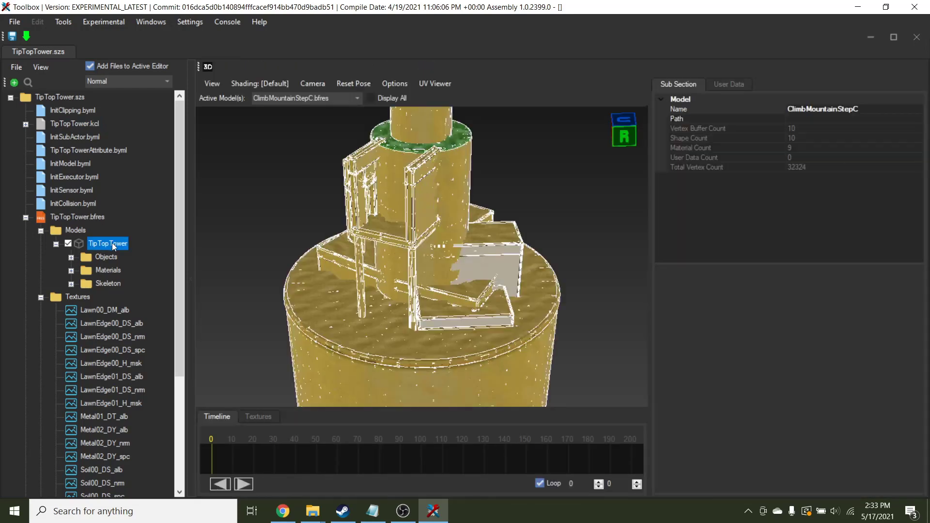
left_click(70, 124)
left_click(110, 243)
left_click(80, 124)
- Inspect the rim of the tower's wide base up close in the collision, and compare it with the textured model
right_click_drag(537, 333, 618, 238)
scroll(603, 260, "up", 5)
scroll(594, 245, "up", 2)
scroll(594, 246, "up", 3)
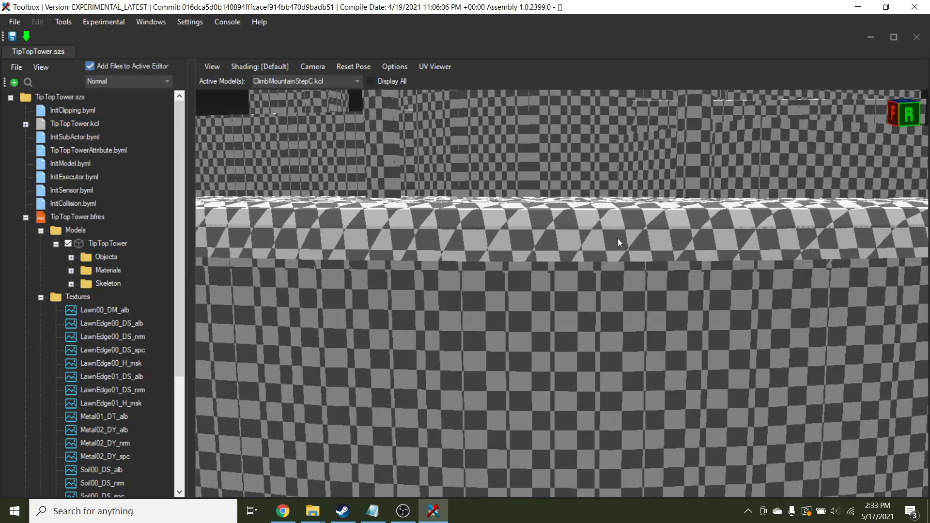
scroll(618, 239, "up", 2)
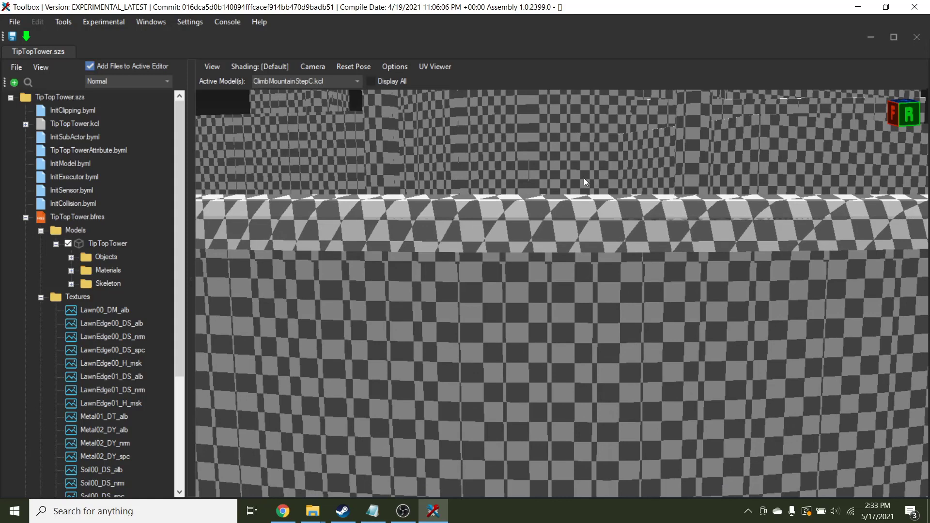
left_click(94, 244)
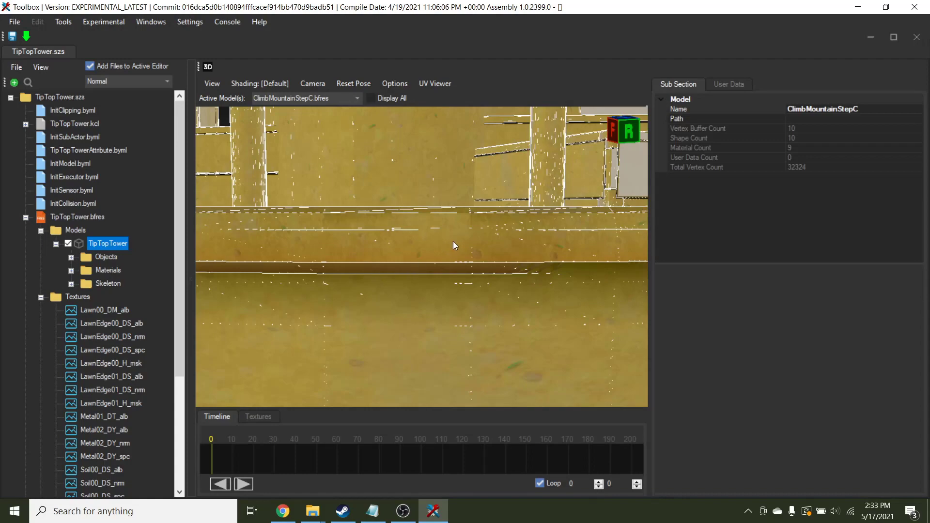
right_click_drag(451, 241, 448, 309)
scroll(466, 249, "down", 5)
right_click_drag(466, 249, 458, 296)
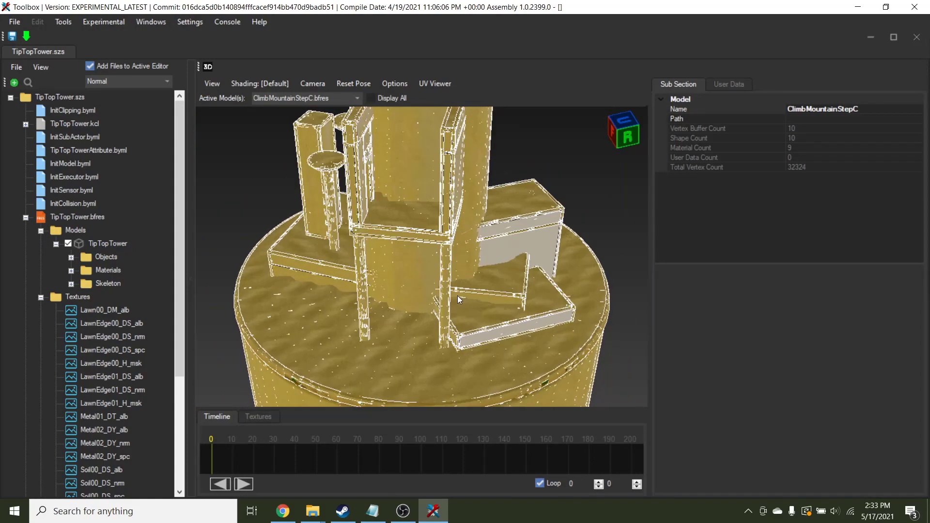
- Collapse the TipTopTower.bfres contents and save TipTopTower.szs with Yaz0 compression
left_click(26, 218)
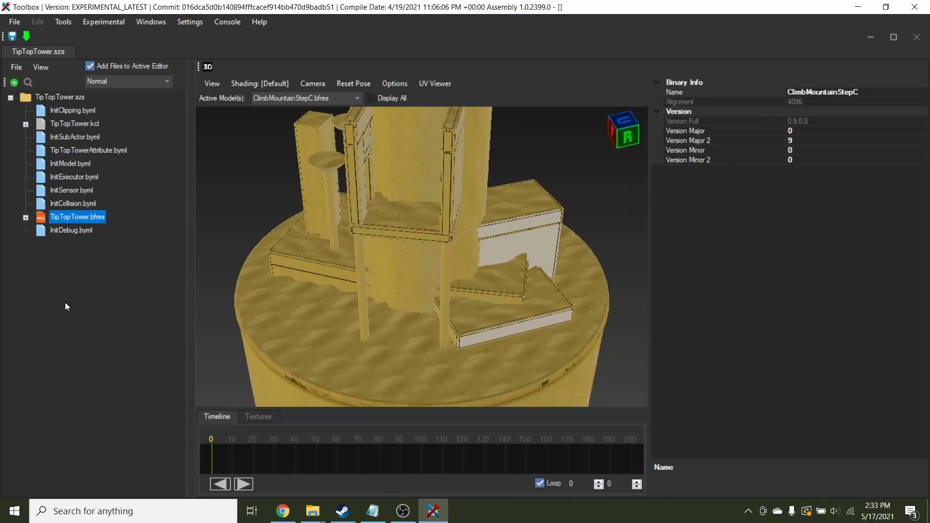
scroll(484, 248, "down", 5)
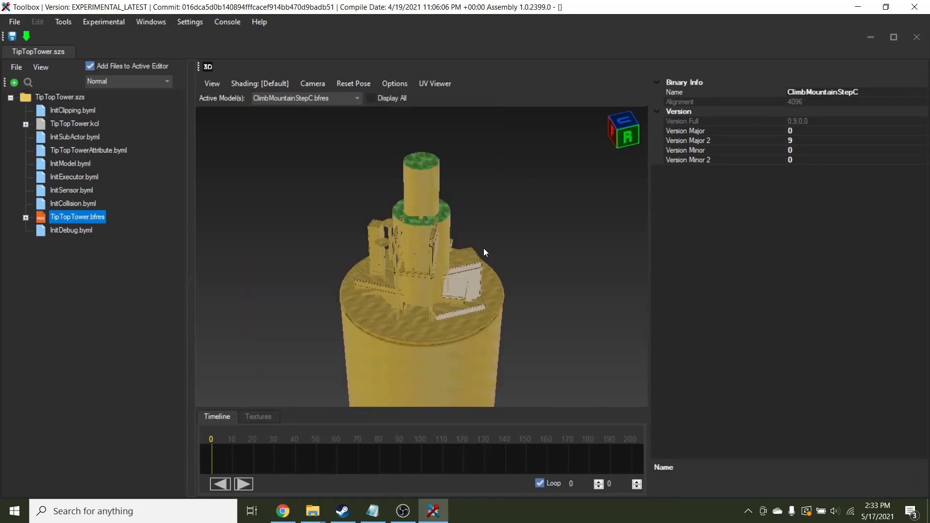
left_click(13, 40)
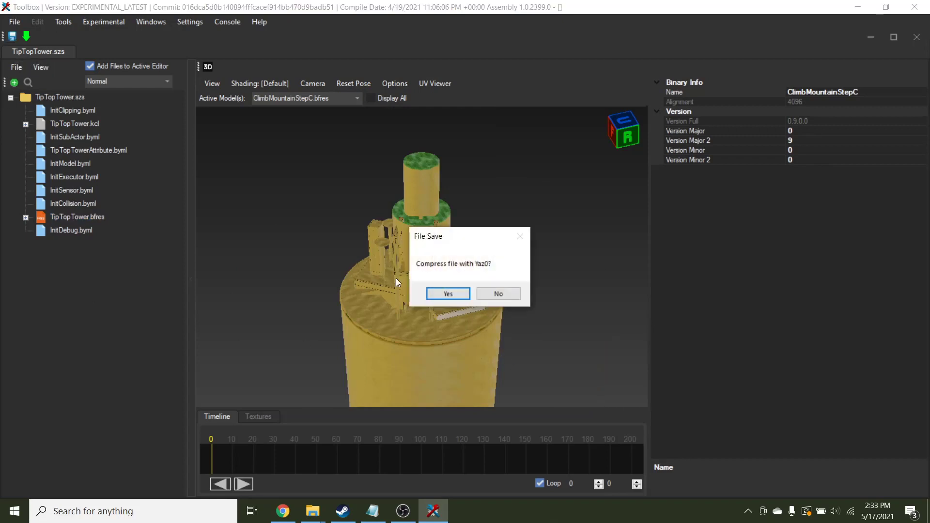
left_click(448, 294)
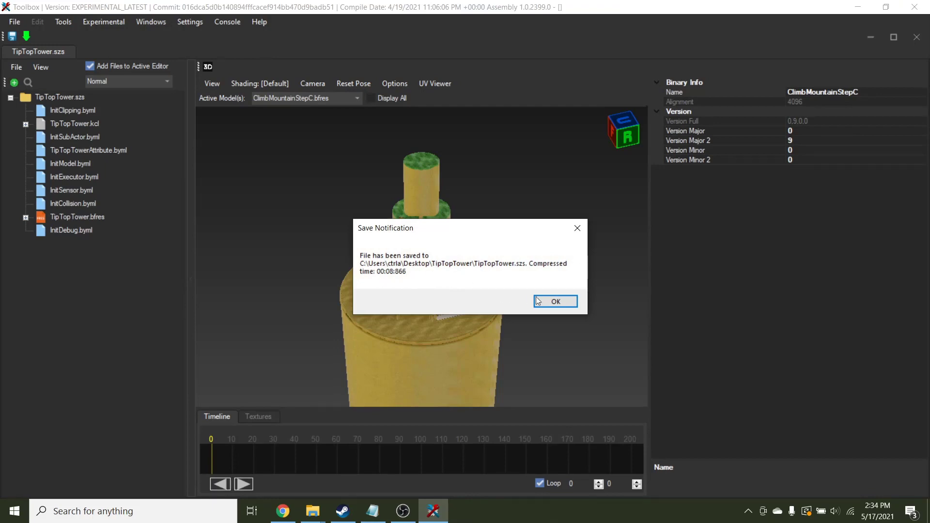
left_click(555, 301)
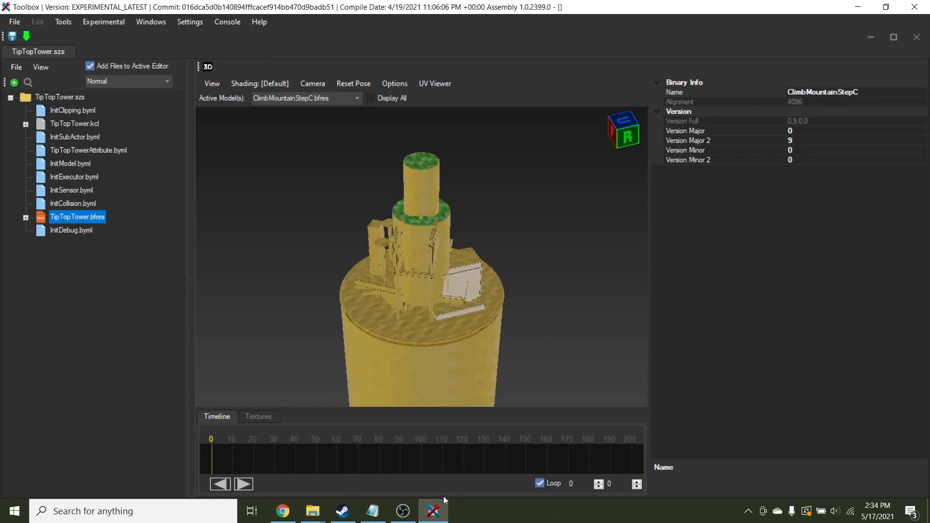
- Switch to File Explorer, select the saved TipTopTower file, and open the ObjectData folder inside the Desktop's romfs folder
left_click(436, 509)
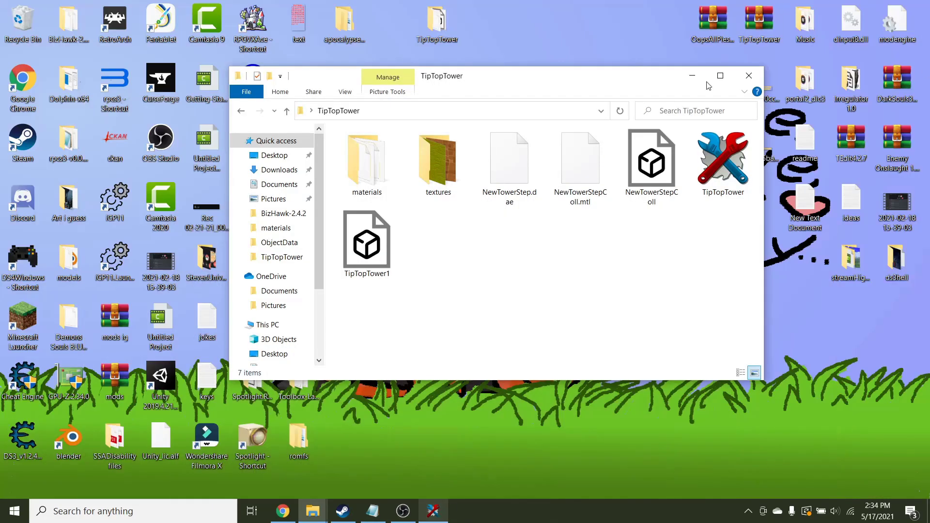
left_click(733, 186)
left_click_drag(732, 176, 726, 211)
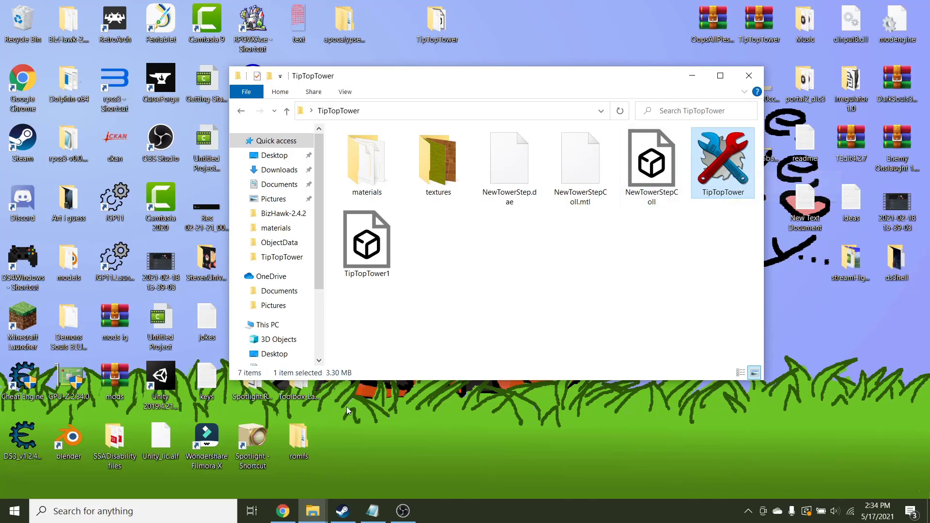
left_click(315, 435)
double_click(314, 432)
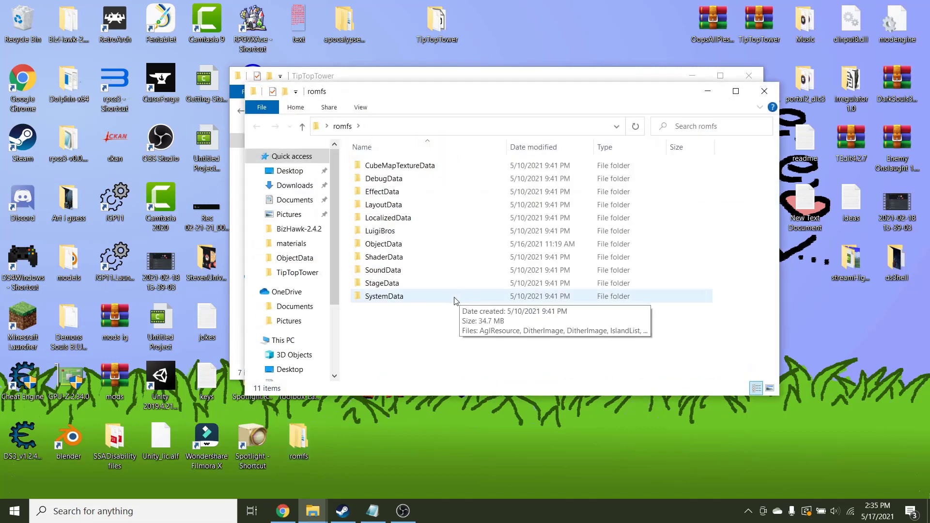
double_click(432, 245)
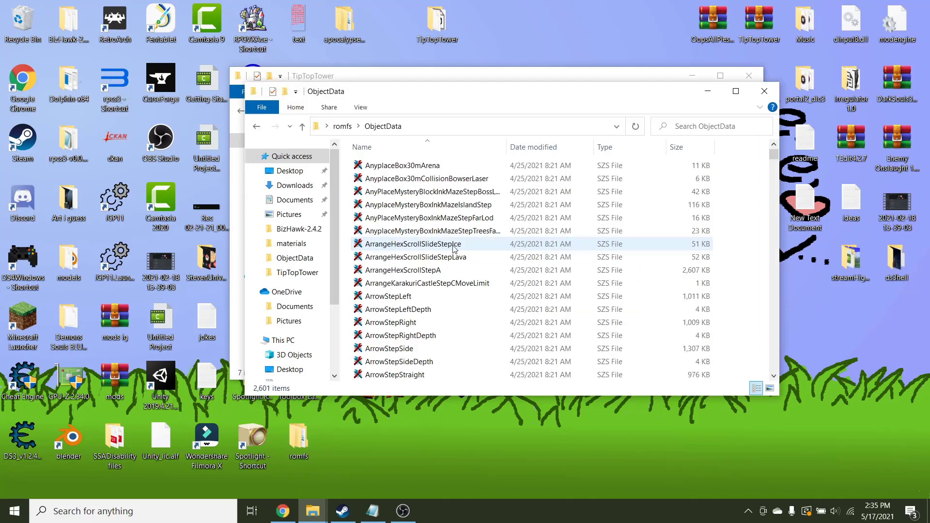
- Copy the TipTopTower file from the TipTopTower folder into the romfs ObjectData folder
left_click_drag(638, 73, 634, 74)
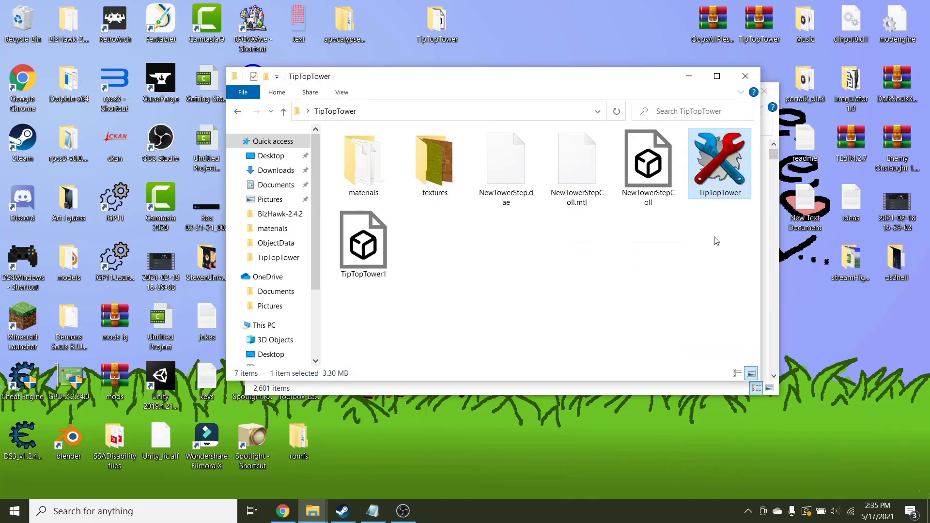
left_click(775, 296)
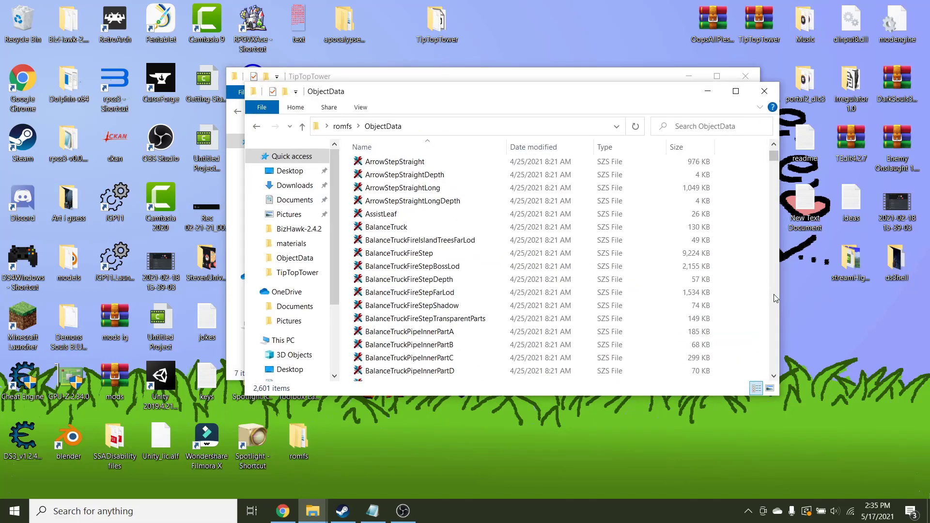
key("ctrl+v")
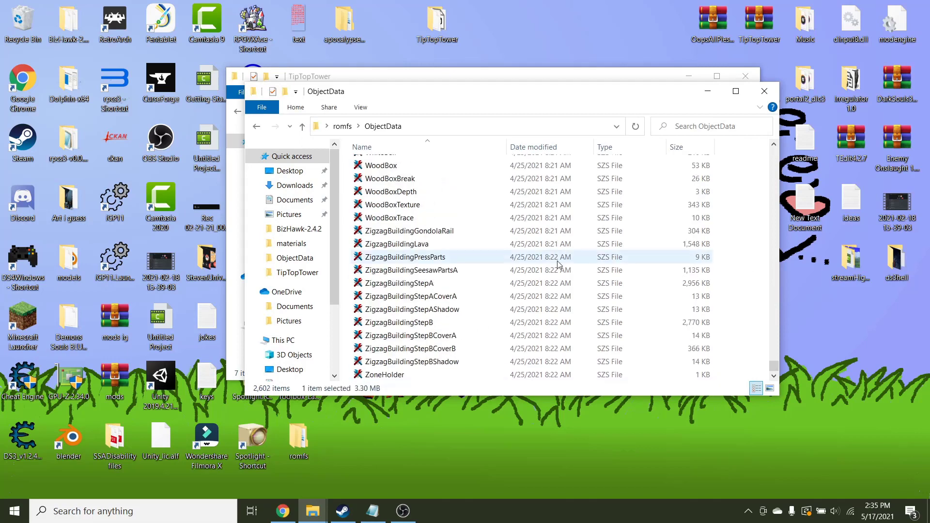
scroll(485, 252, "up", 10)
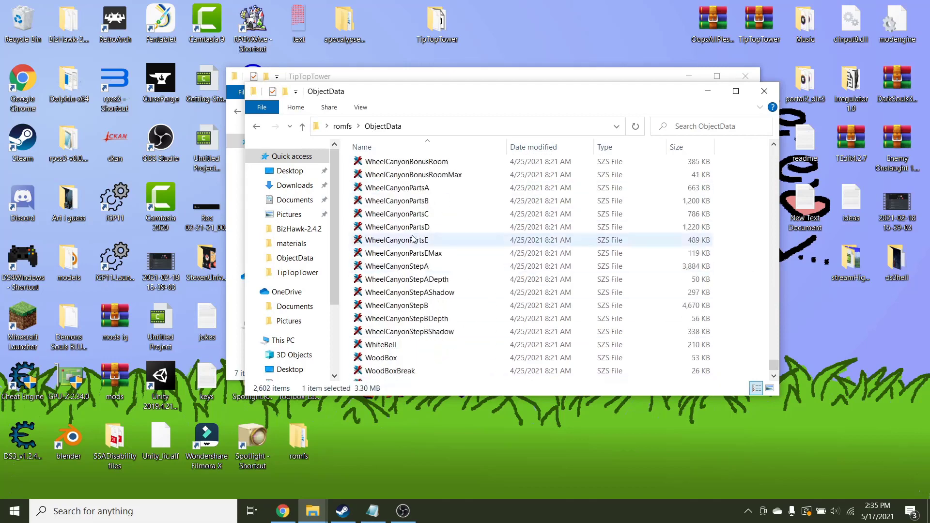
- Locate the copied TipTopTower file in the ObjectData folder's file list and close that folder window
scroll(519, 250, "up", 15)
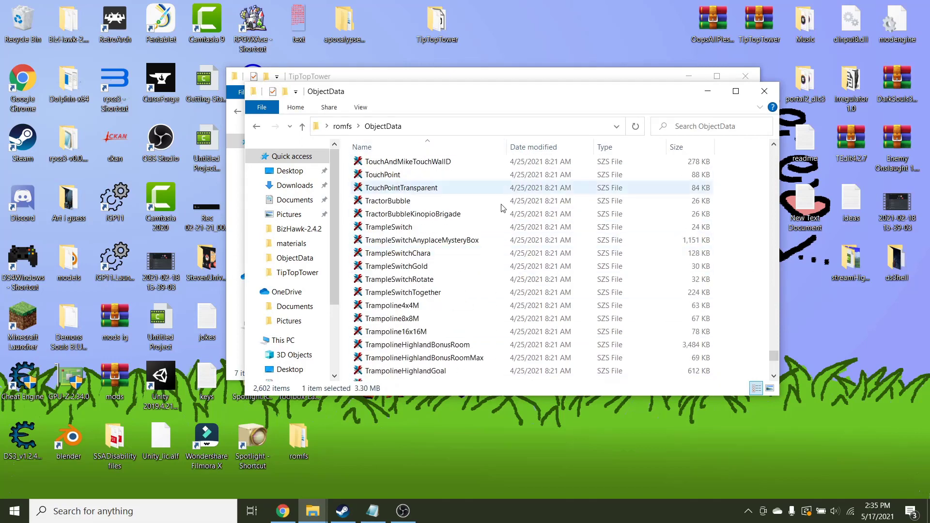
scroll(454, 275, "down", 4)
scroll(454, 275, "up", 15)
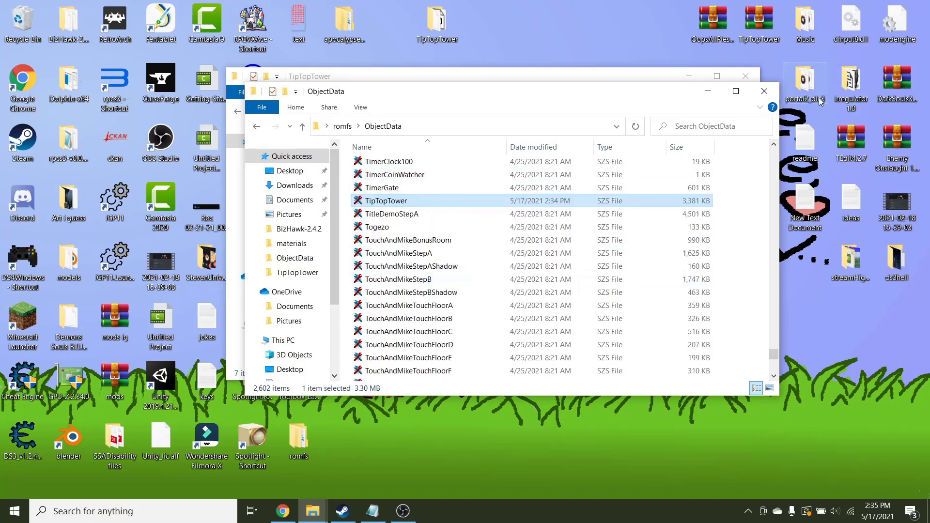
left_click(764, 91)
- Launch Spotlight from the desktop, rebuild its object database in the settings, and close the settings
double_click(252, 439)
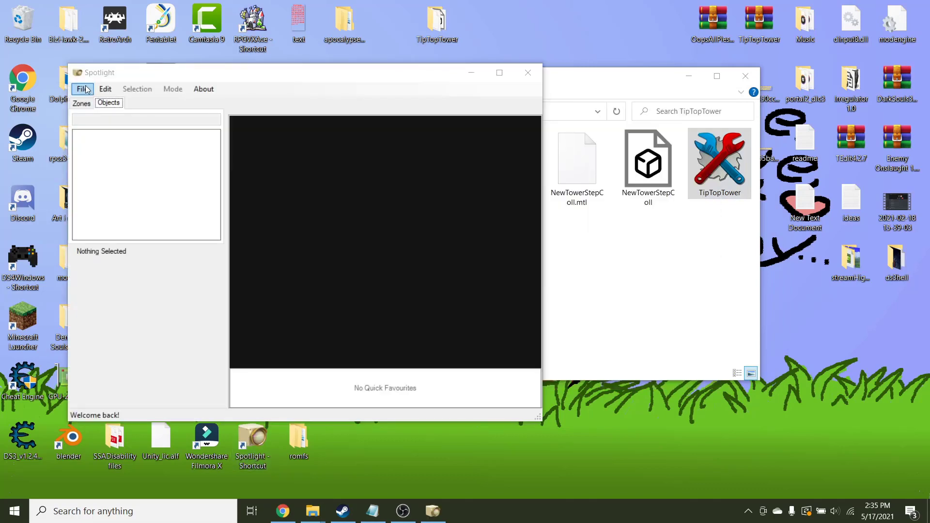
left_click(83, 89)
left_click(127, 155)
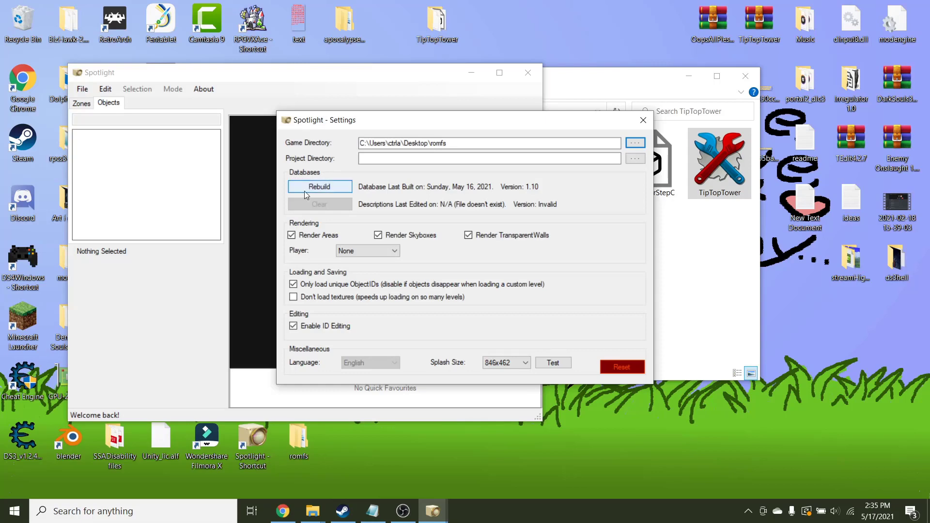
left_click(321, 188)
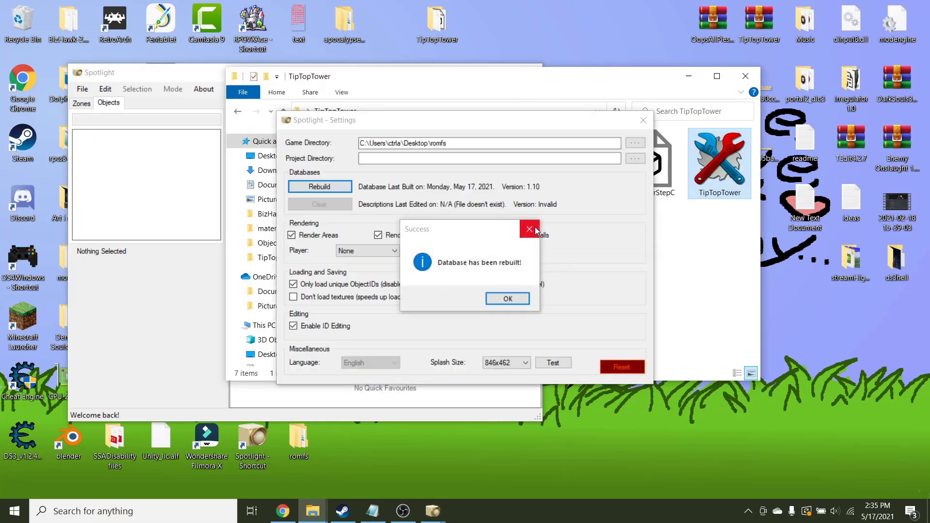
left_click(507, 299)
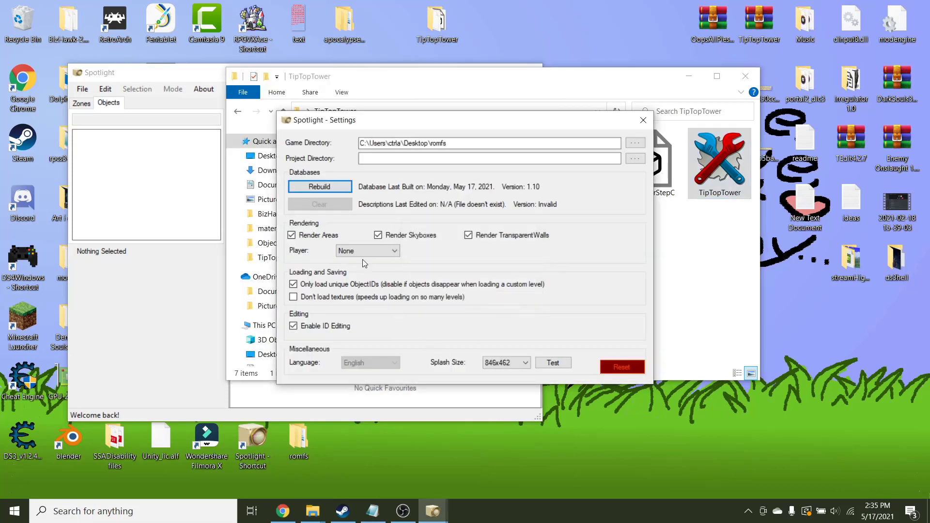
left_click(643, 119)
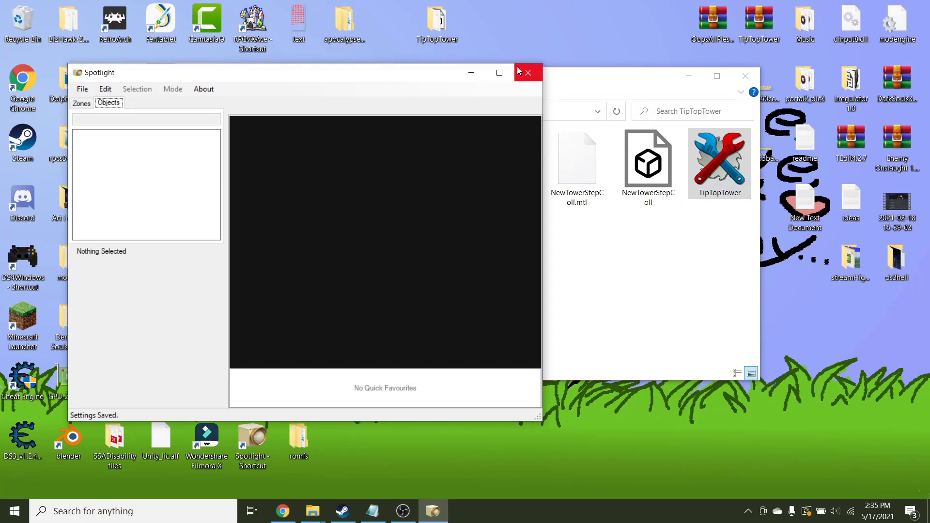
- Open the EnterCatMarioStage level using the level selector
left_click(83, 90)
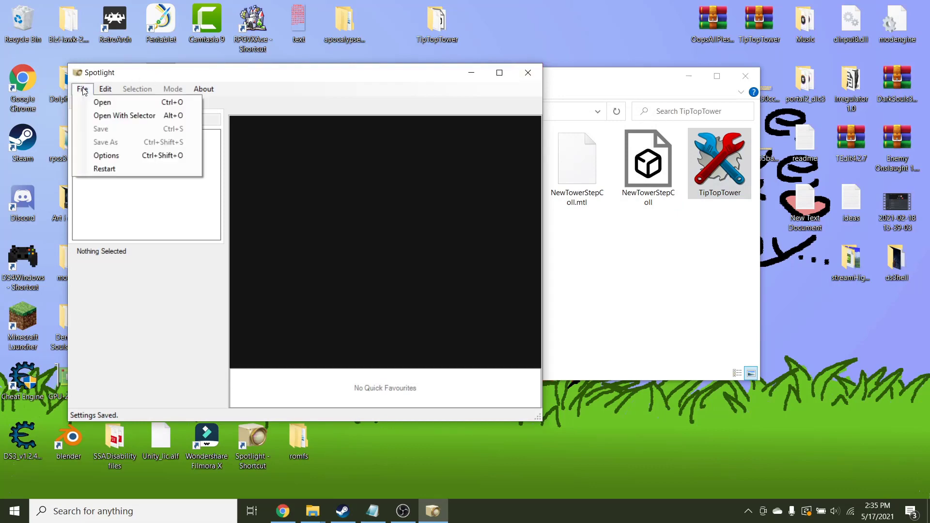
left_click(122, 115)
left_click(464, 342)
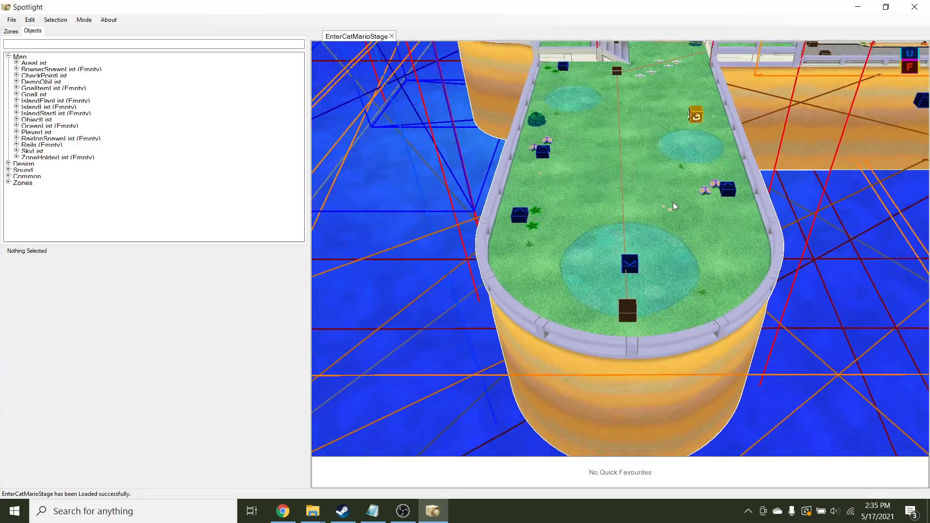
- Inspect the object and class names of a Kuribo and of the starting ground piece, and clear the selection
right_click_drag(672, 202, 636, 262)
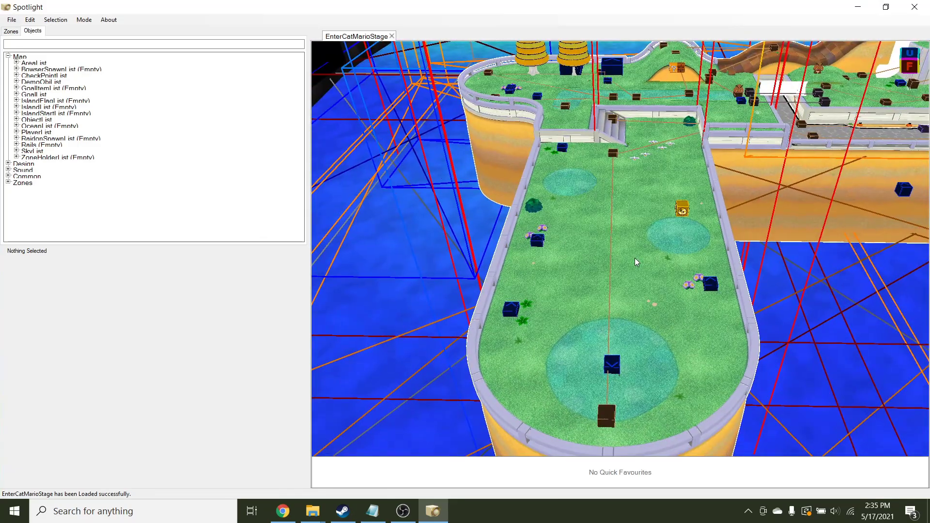
left_click(738, 89)
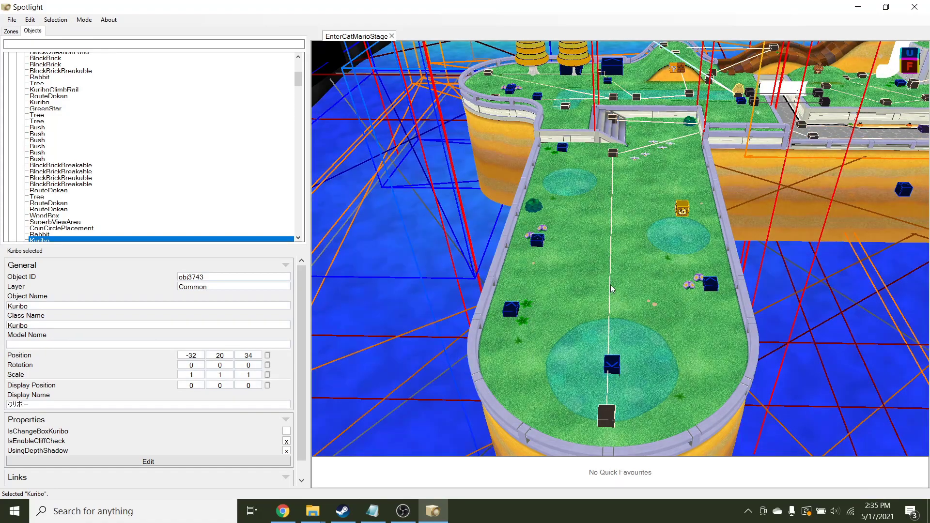
left_click(621, 288)
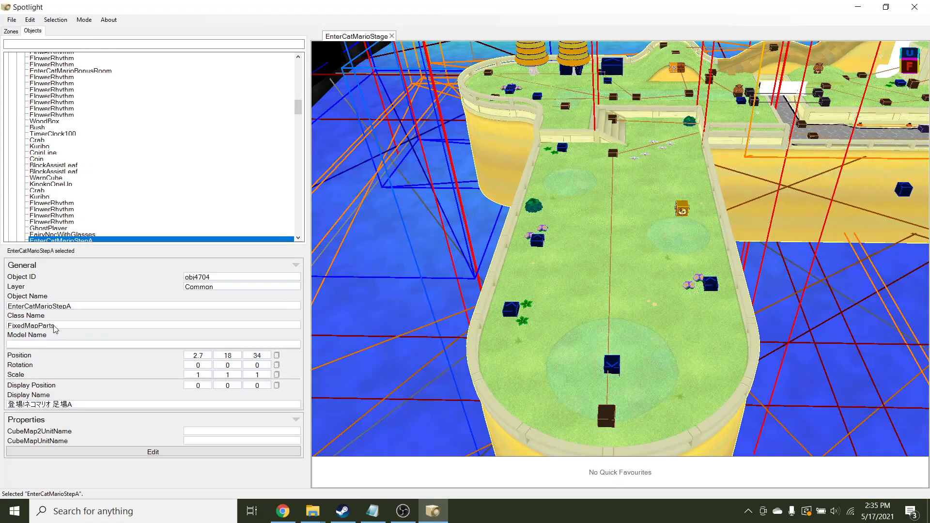
left_click(632, 321)
right_click_drag(632, 321, 601, 431)
- Open the ClimbMountainStage level in addition, using the level selector
left_click(12, 19)
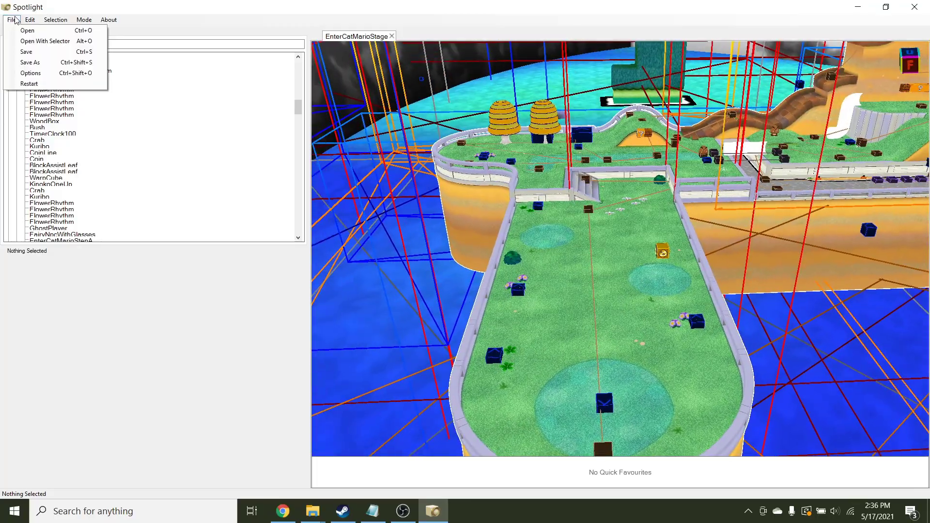
left_click(48, 39)
double_click(460, 226)
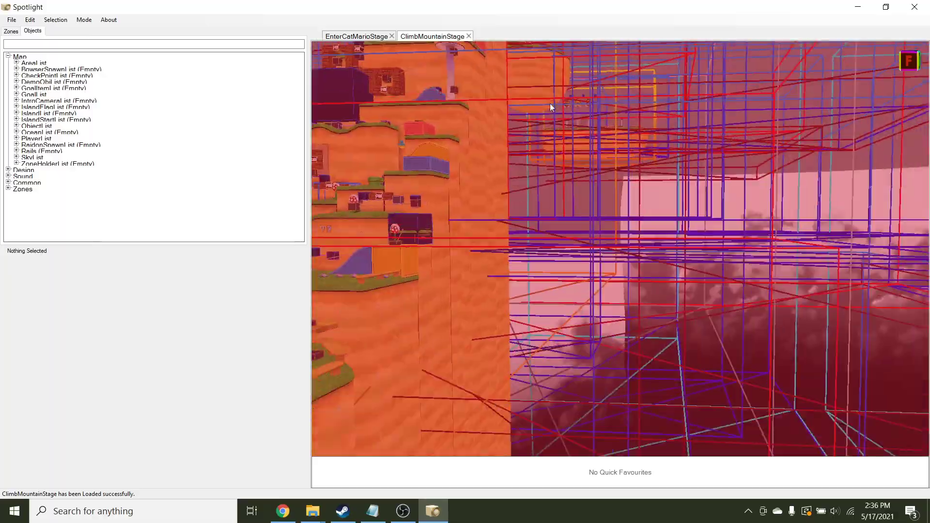
- Select the round grassy island with the Piranha Plant in ClimbMountainStage and examine its object and class names
scroll(587, 71, "up", 5)
right_click_drag(587, 71, 658, 231)
left_click(664, 228)
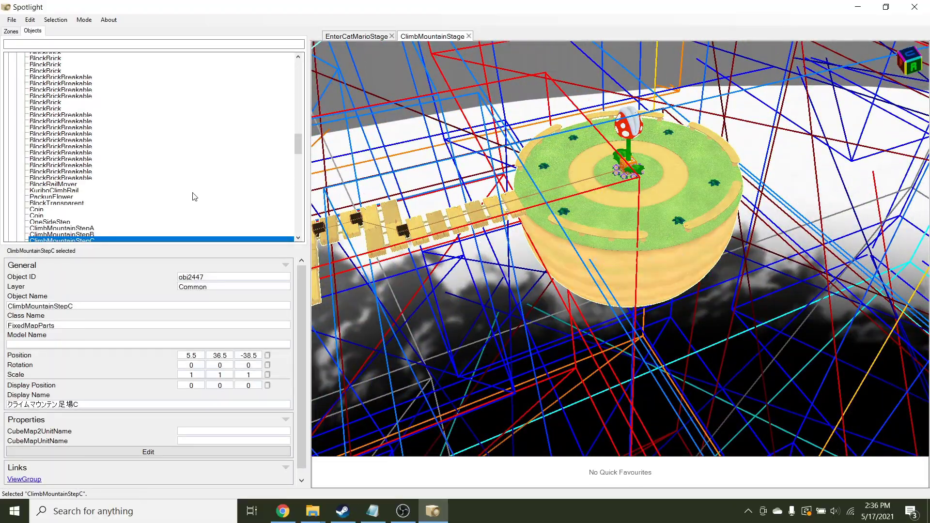
scroll(145, 226, "down", 3)
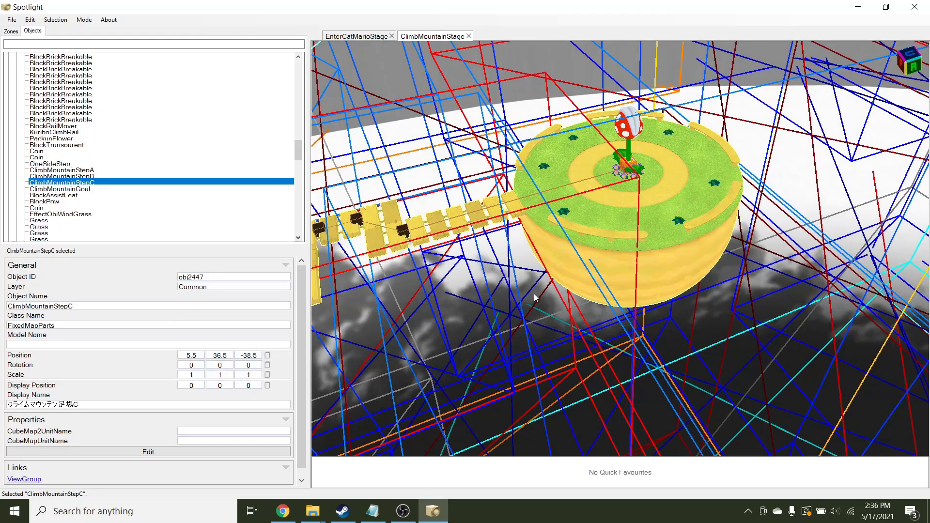
- Return to EnterCatMarioStage and place a new FixedMapParts object with the object name TipTopTower on the starting ground
left_click(361, 36)
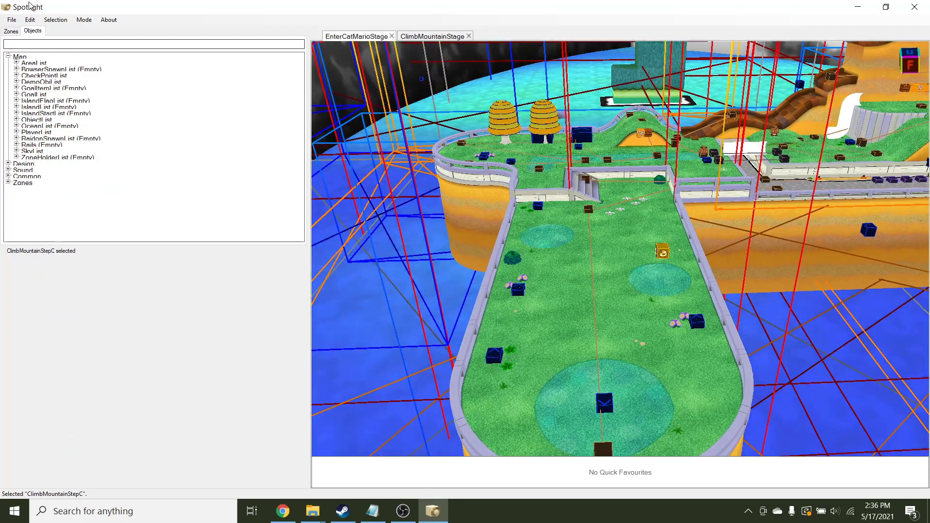
left_click(30, 20)
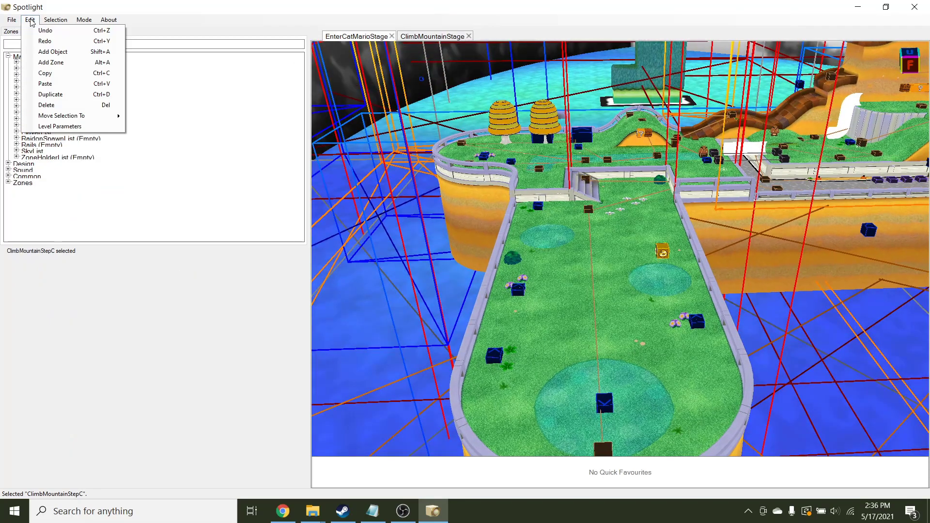
left_click(45, 51)
type("Fixed")
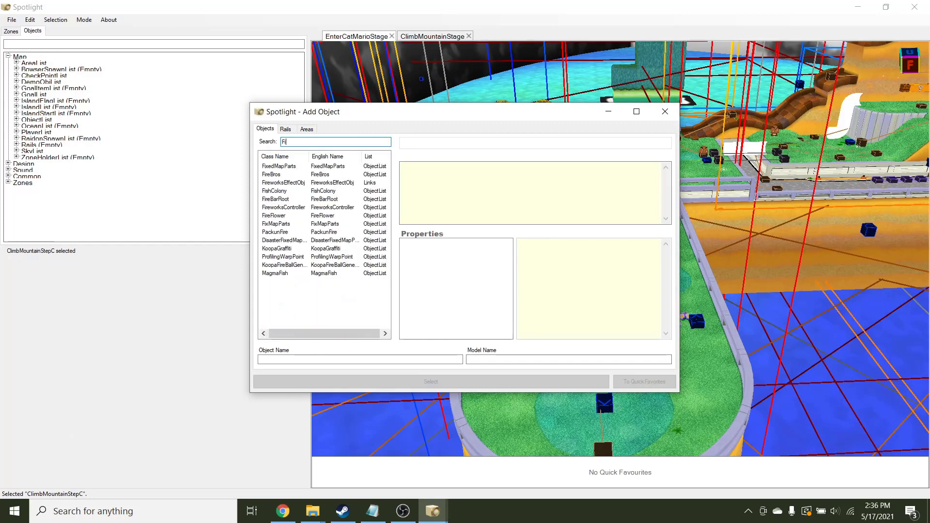
left_click(297, 166)
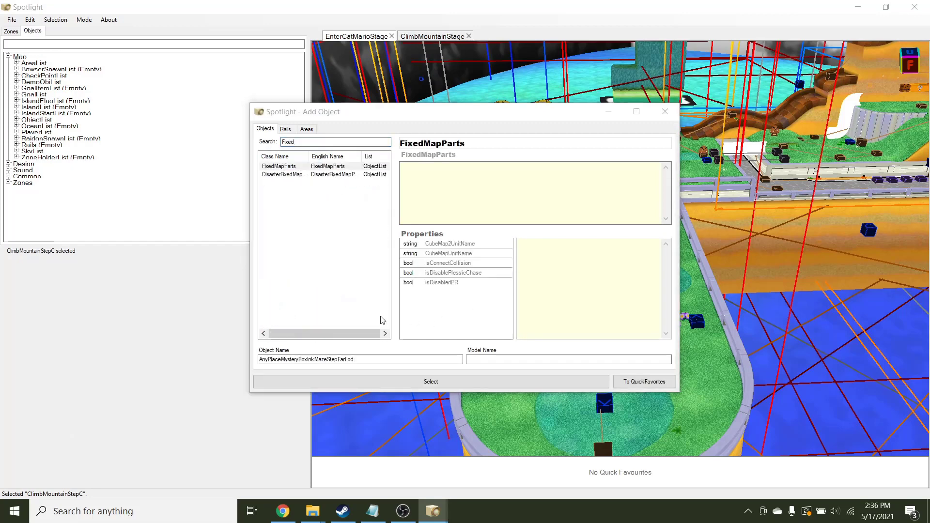
left_click(370, 359)
double_click(370, 359)
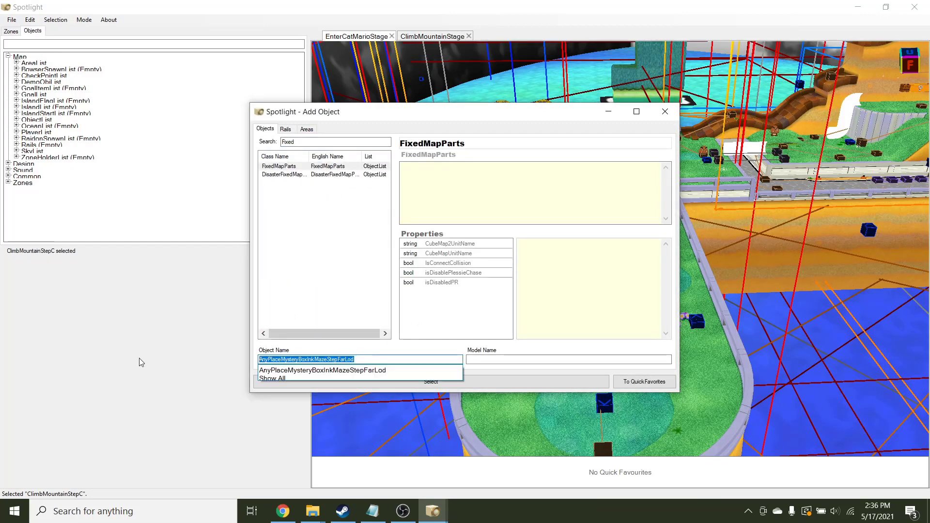
type("TipTopTower")
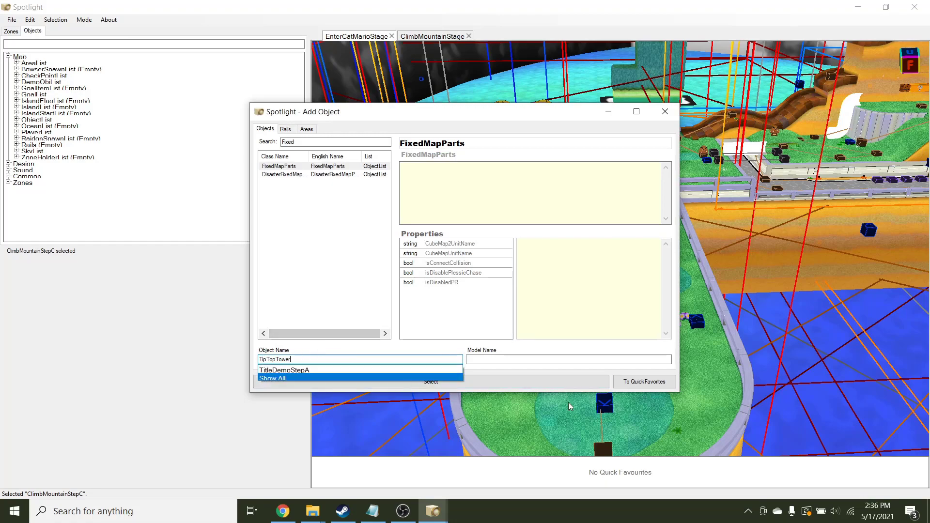
left_click(481, 385)
left_click(577, 295)
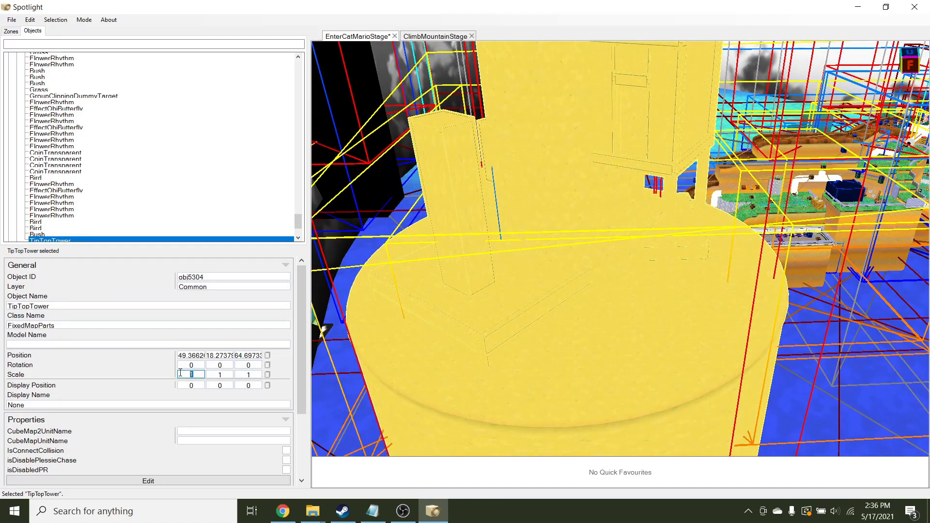
- Set the TipTopTower object's scale to 0.1 on all three axes
type("0.1")
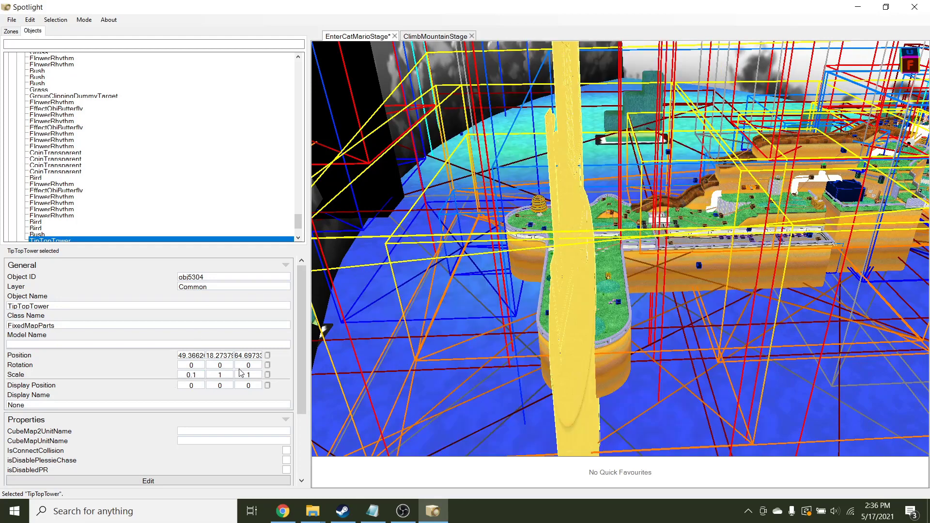
type("0.1")
key("Return")
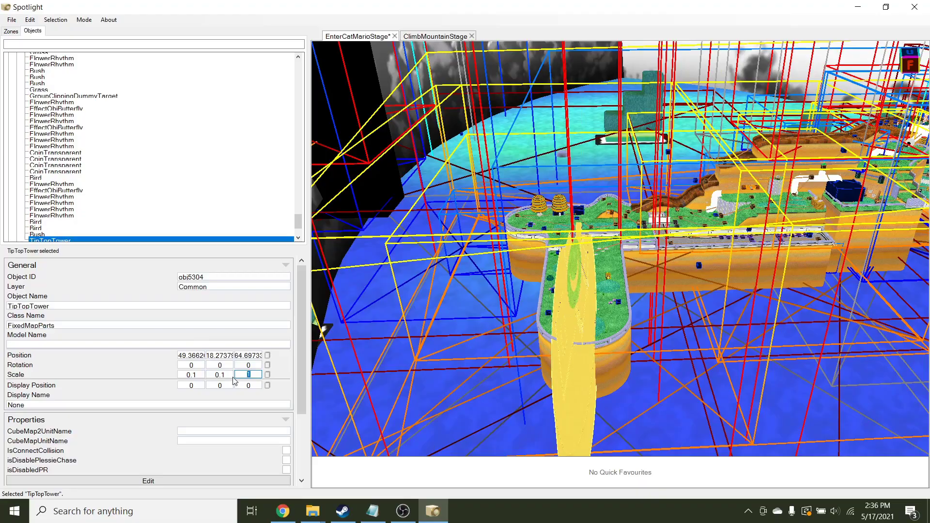
type("0.1")
key("Return")
- Examine the scaled-down tower on the starting ground from several angles, undo any accidental move, and clear the selection
scroll(571, 307, "up", 10)
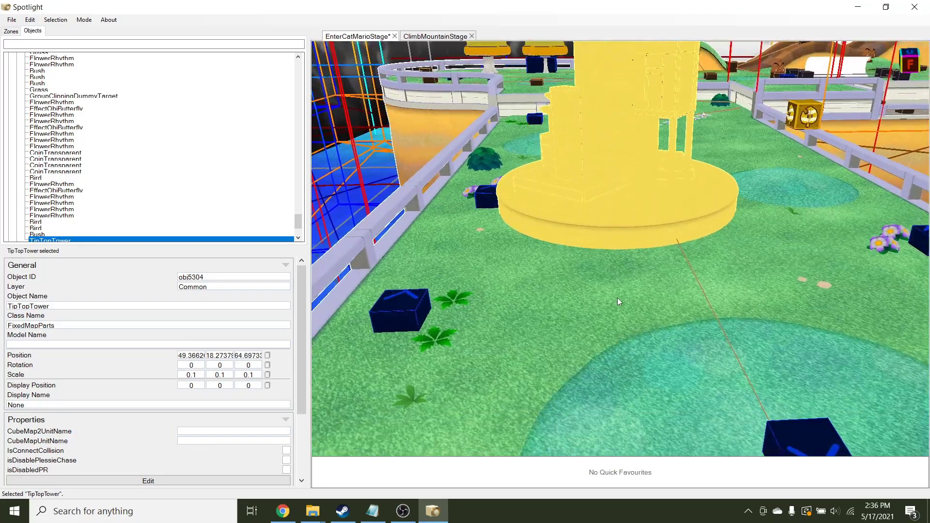
left_click_drag(617, 298, 562, 352)
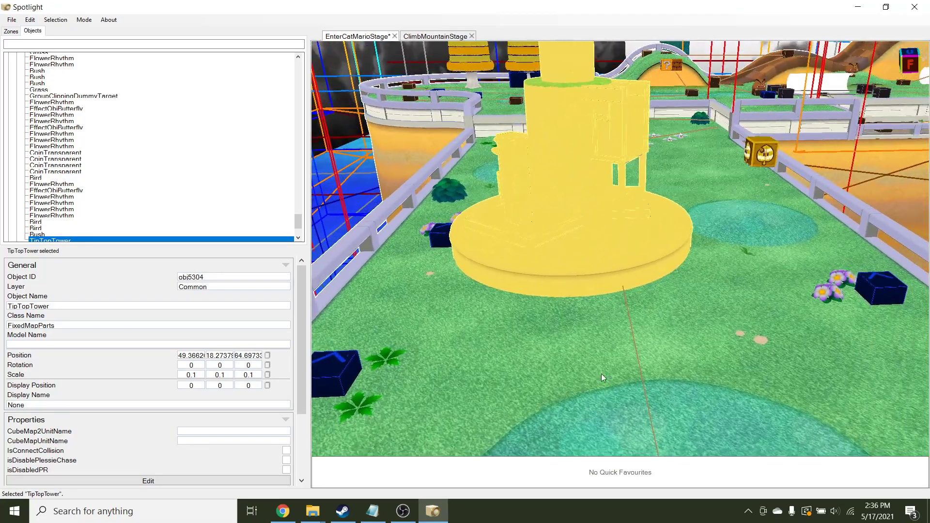
left_click(766, 312)
right_click_drag(766, 312, 624, 292)
left_click_drag(623, 291, 680, 350)
right_click_drag(557, 247, 576, 350)
left_click(577, 350)
left_click_drag(577, 350, 519, 329)
key("ctrl+z")
right_click_drag(768, 347, 713, 365)
left_click(713, 364)
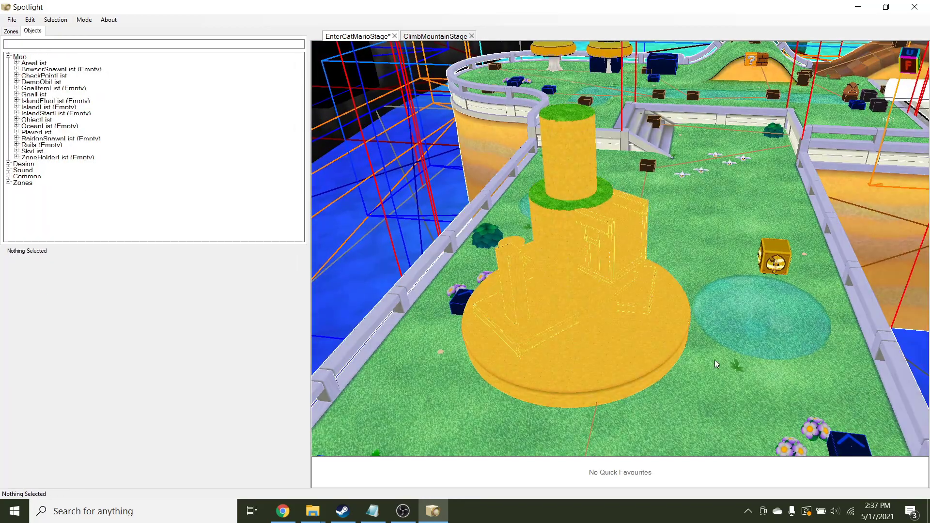
left_click_drag(713, 365, 745, 75)
scroll(742, 97, "down", 4)
left_click_drag(734, 159, 629, 377)
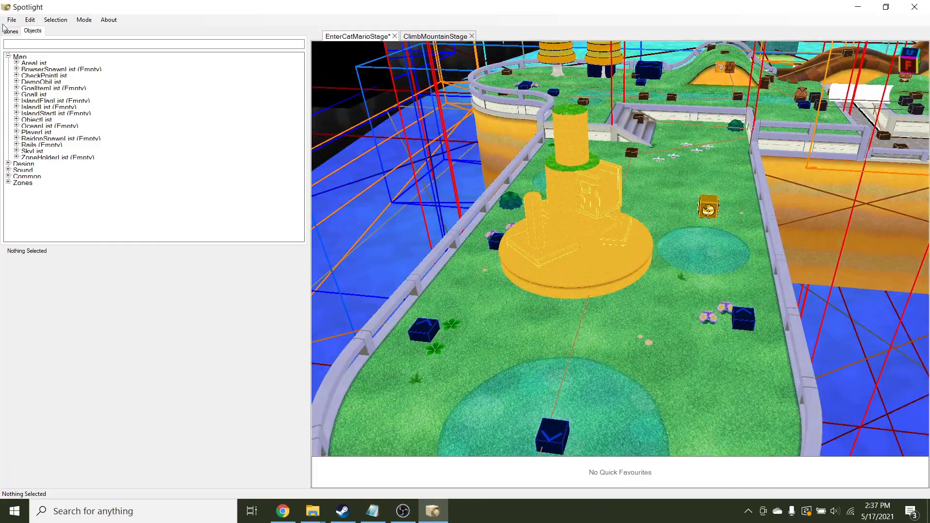
- Save the EnterCatMarioStage level containing the placed tower, using Save As
left_click(12, 19)
left_click(47, 65)
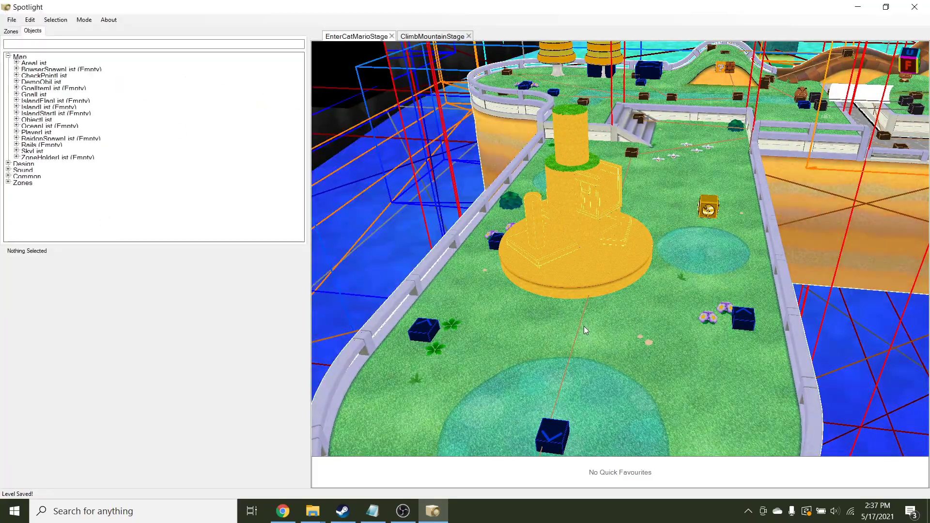
right_click_drag(584, 326, 596, 278)
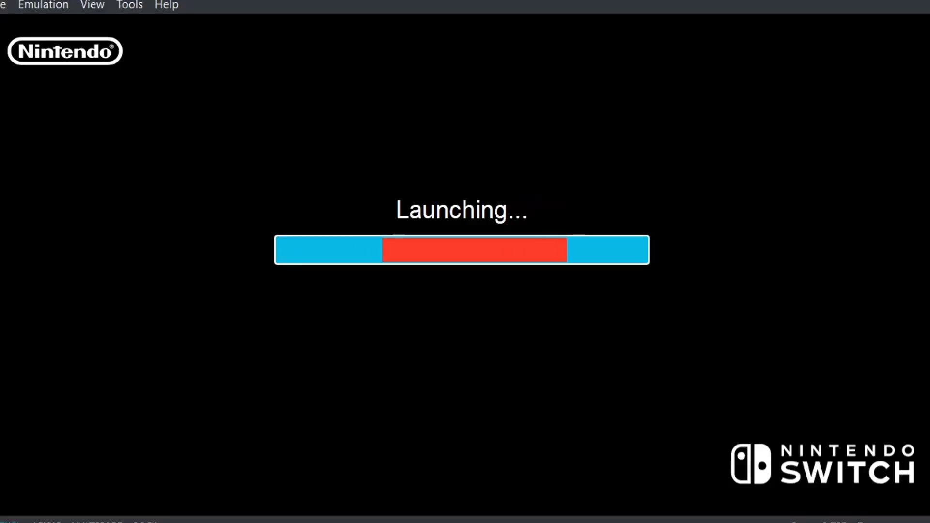